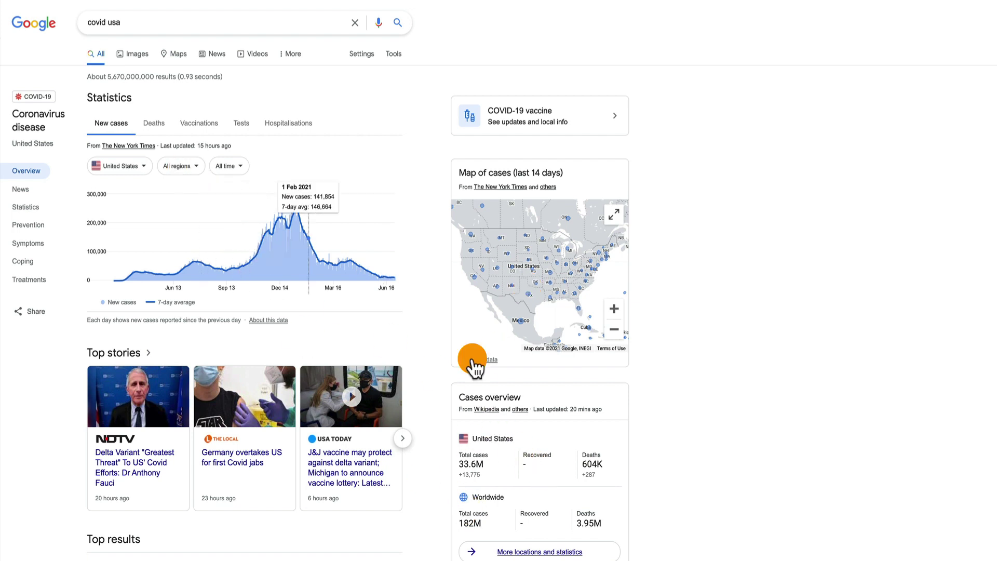
pyautogui.click(467, 245)
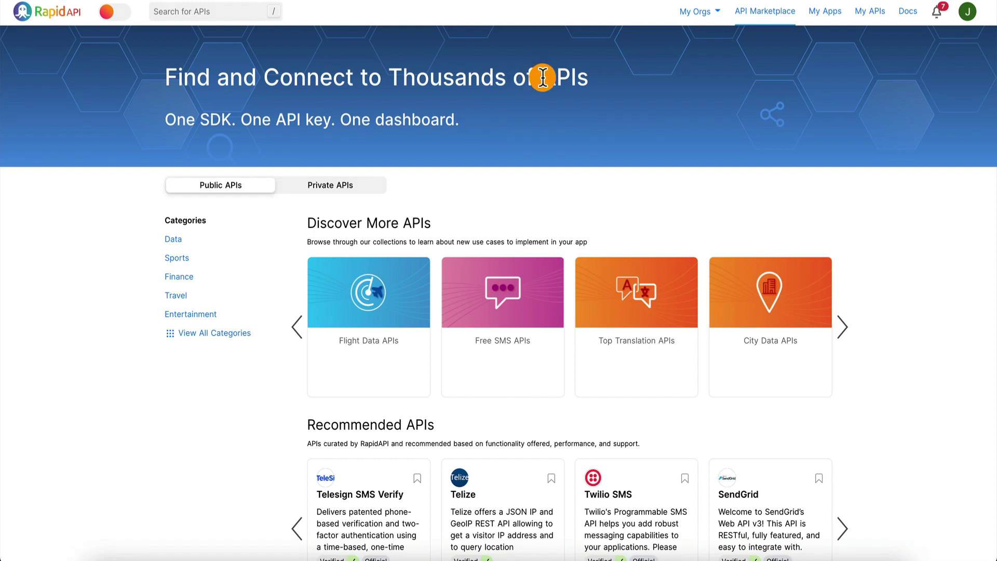
pyautogui.moveTo(541, 78); pyautogui.dragTo(586, 77)
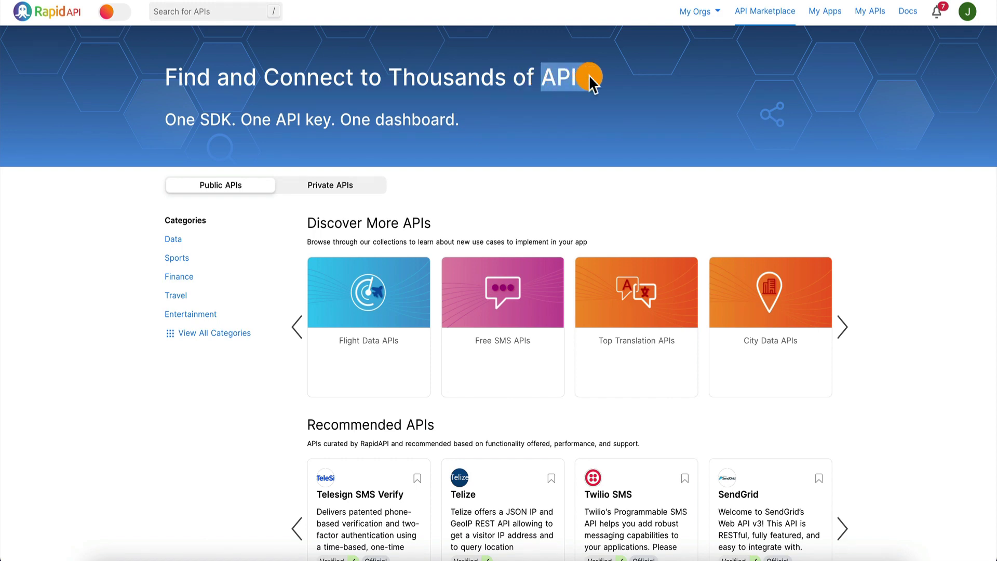
pyautogui.click(589, 76)
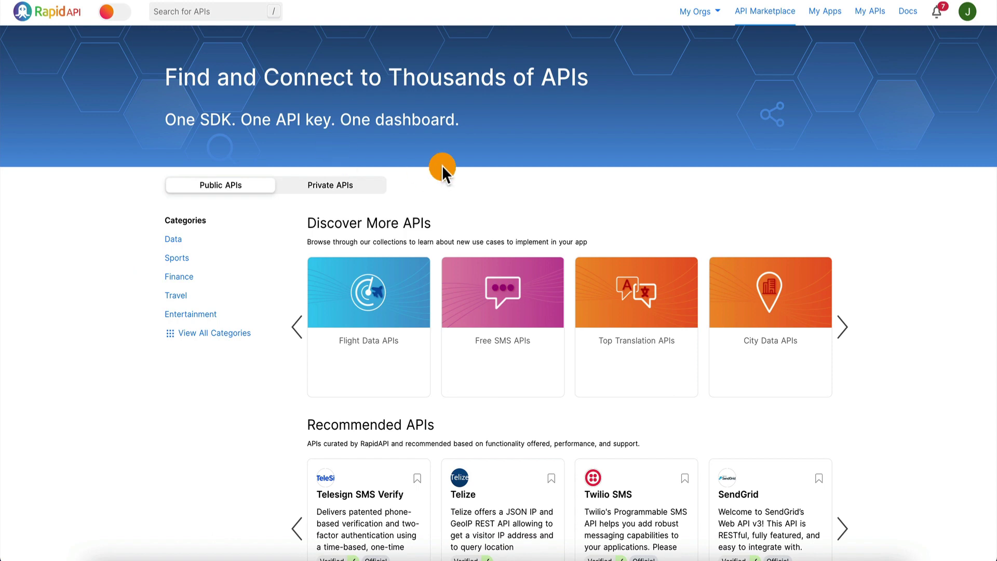
# Search the API marketplace for "covid" and show all matching APIs.
pyautogui.click(220, 10)
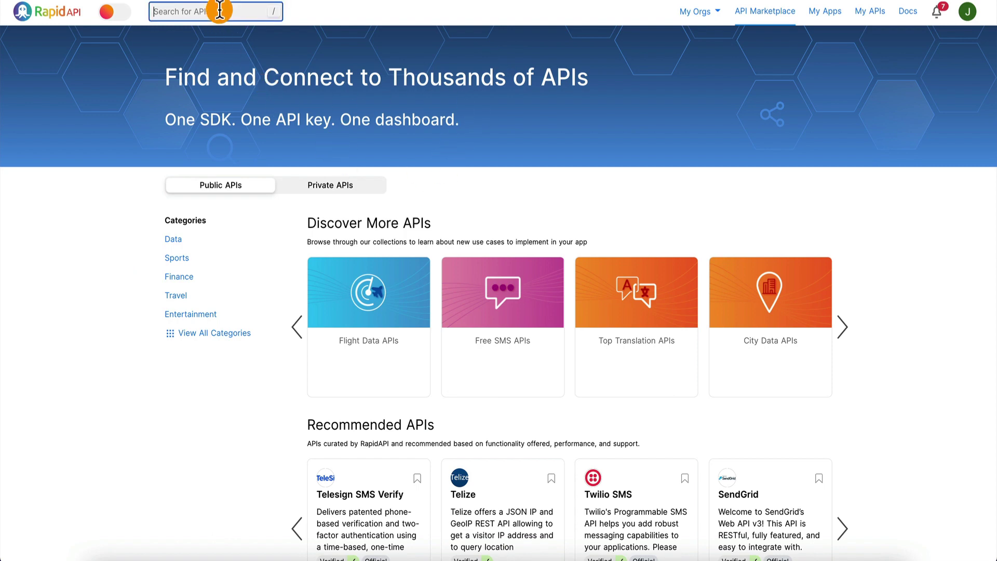
pyautogui.write('covid')
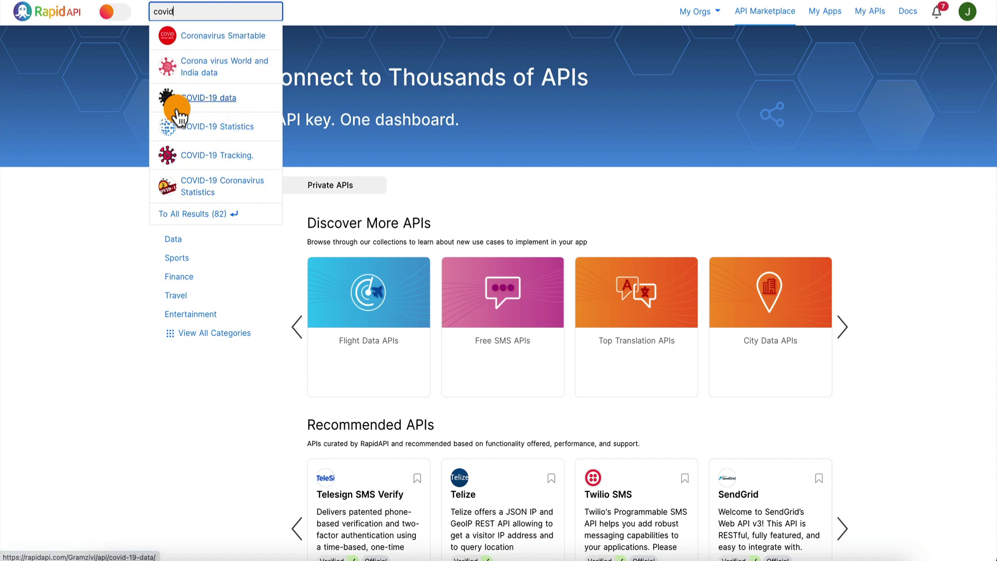
pyautogui.click(193, 214)
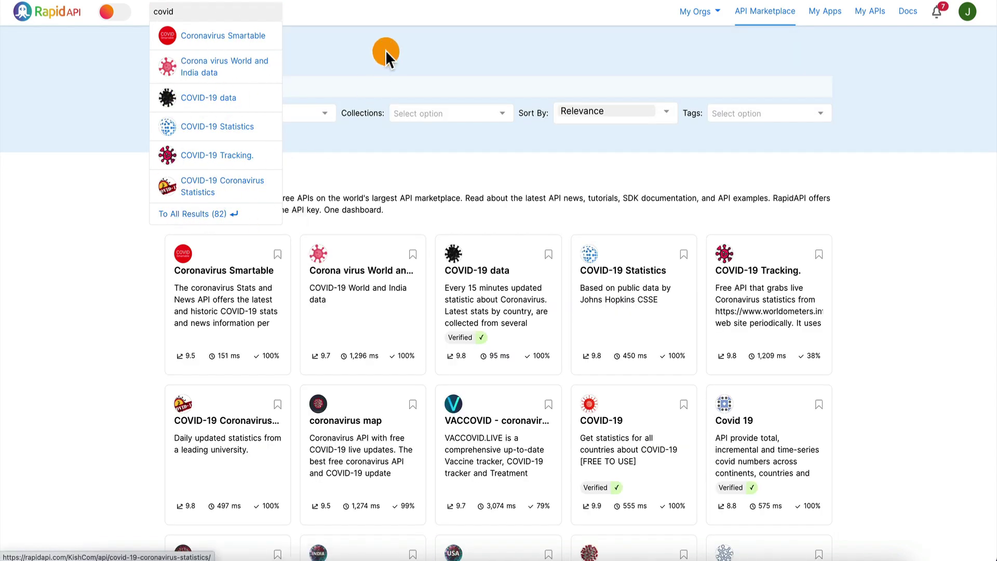
pyautogui.click(76, 303)
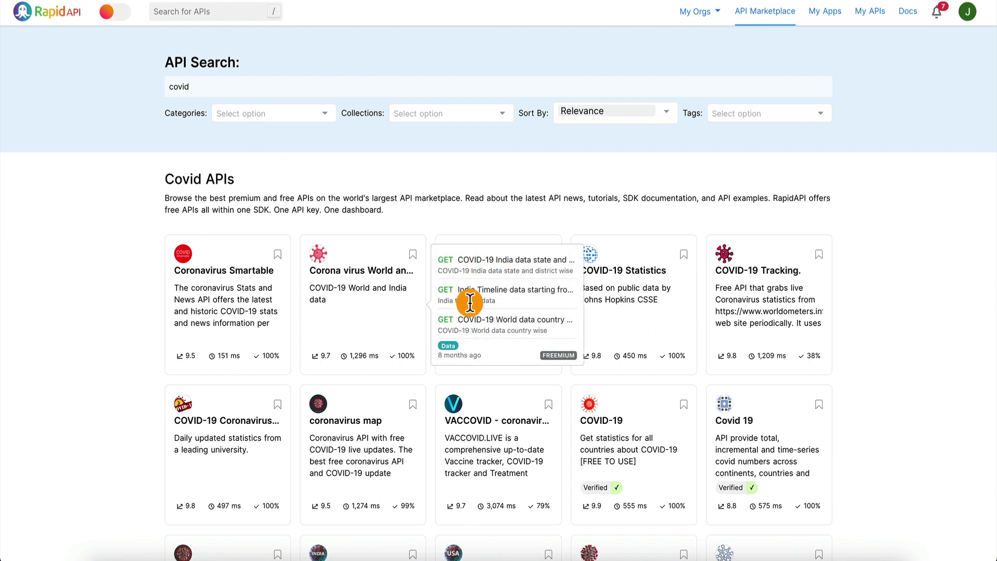
# Preview the COVID-19 data API's endpoints in the search results and open its documentation page.
pyautogui.moveTo(491, 267)
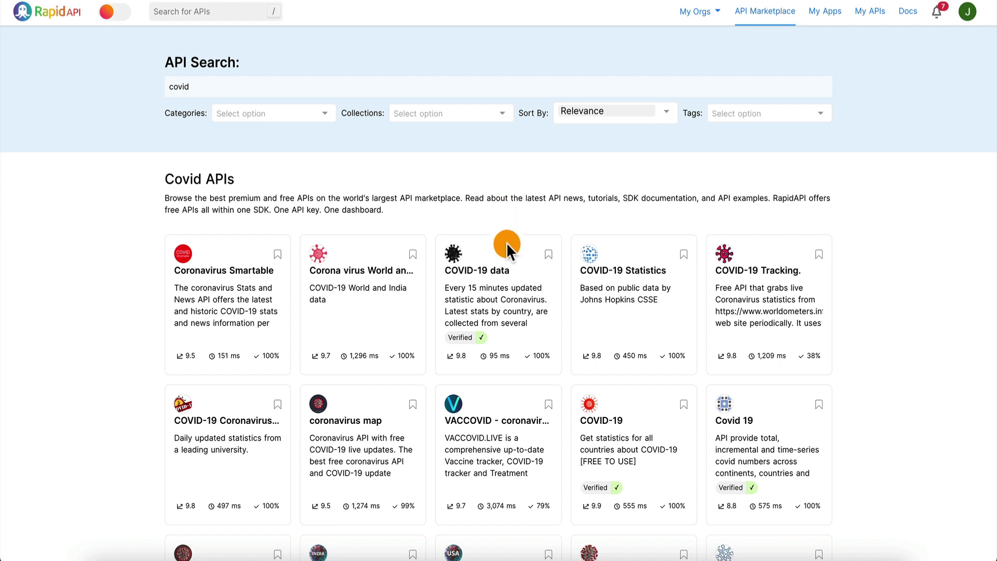
pyautogui.moveTo(495, 309)
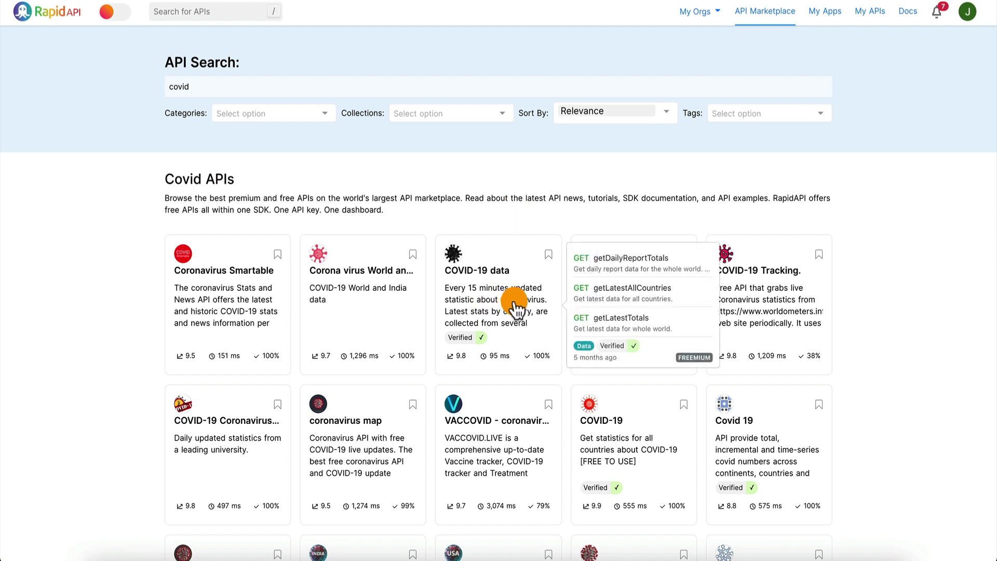
pyautogui.click(493, 327)
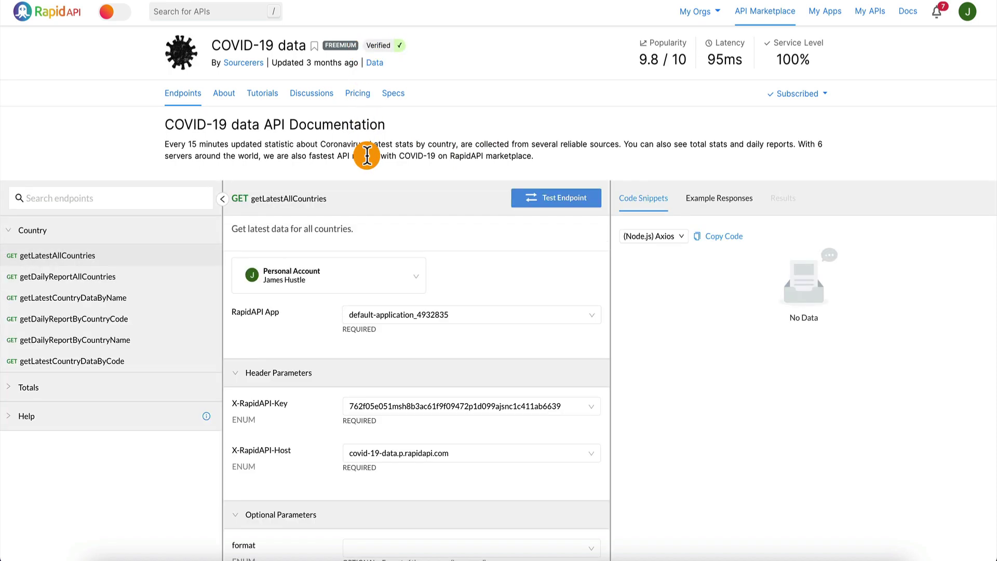
# Check the API's pricing plans, and expand the Totals group back in the endpoint list.
pyautogui.click(358, 95)
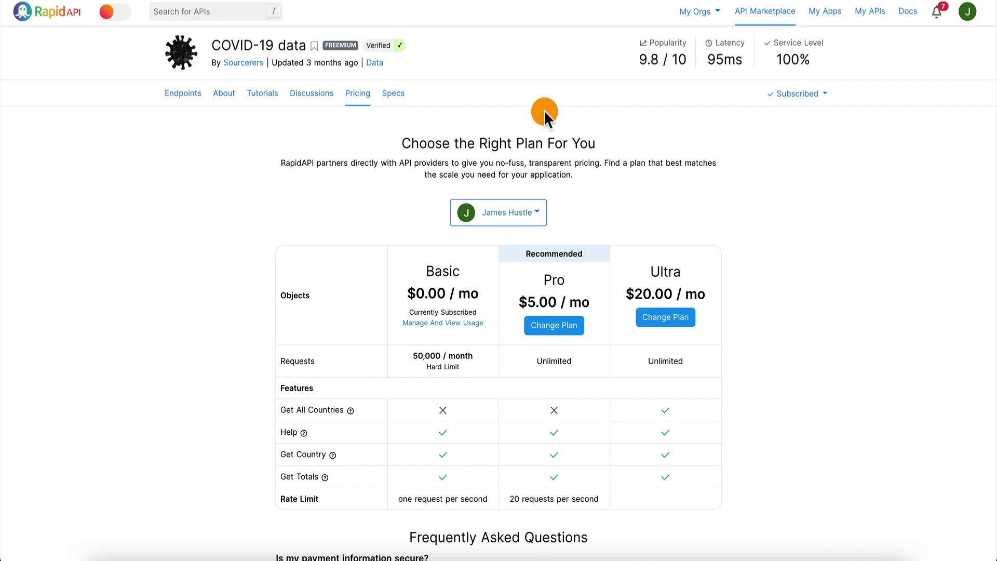
pyautogui.click(183, 95)
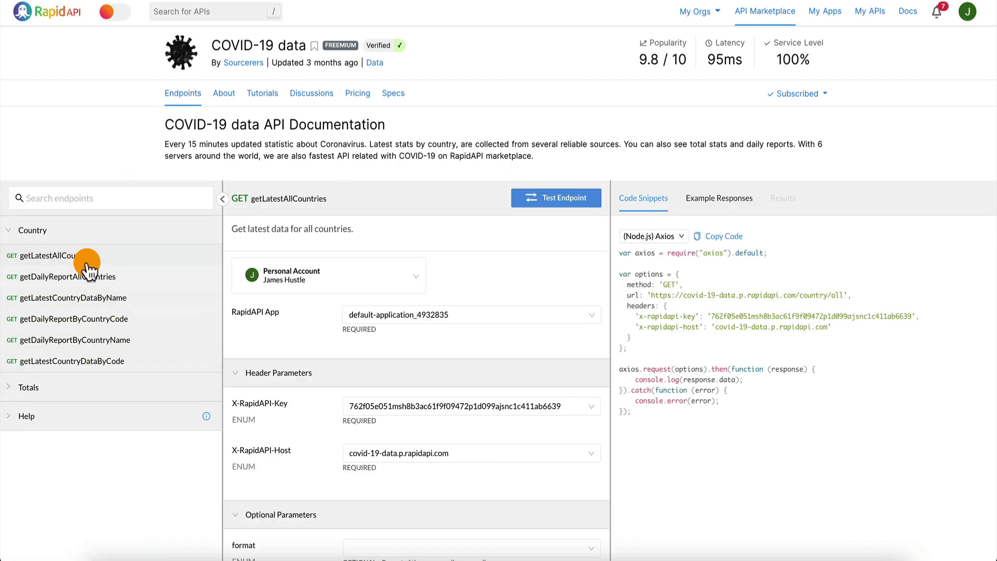
pyautogui.click(9, 417)
pyautogui.click(9, 419)
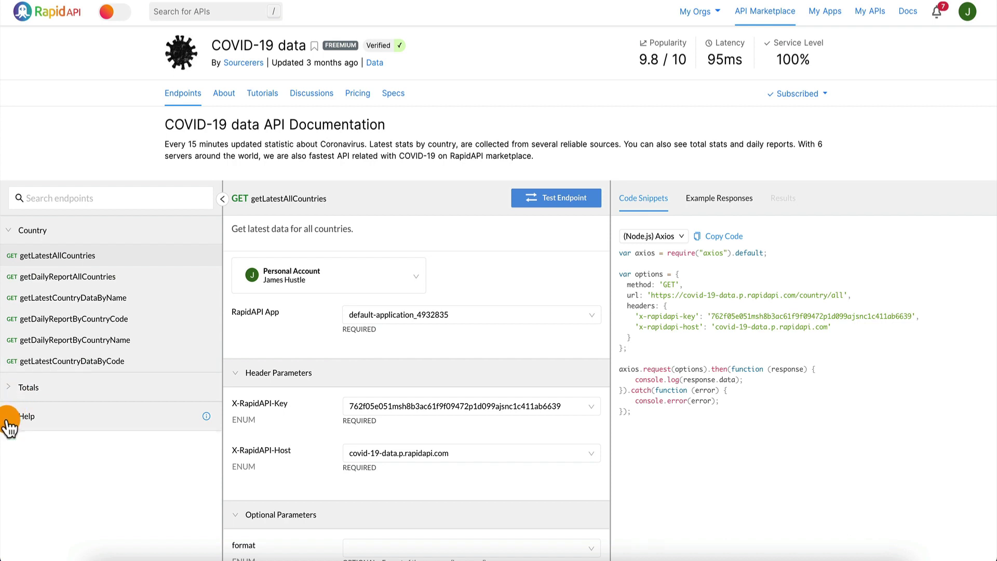
pyautogui.click(9, 390)
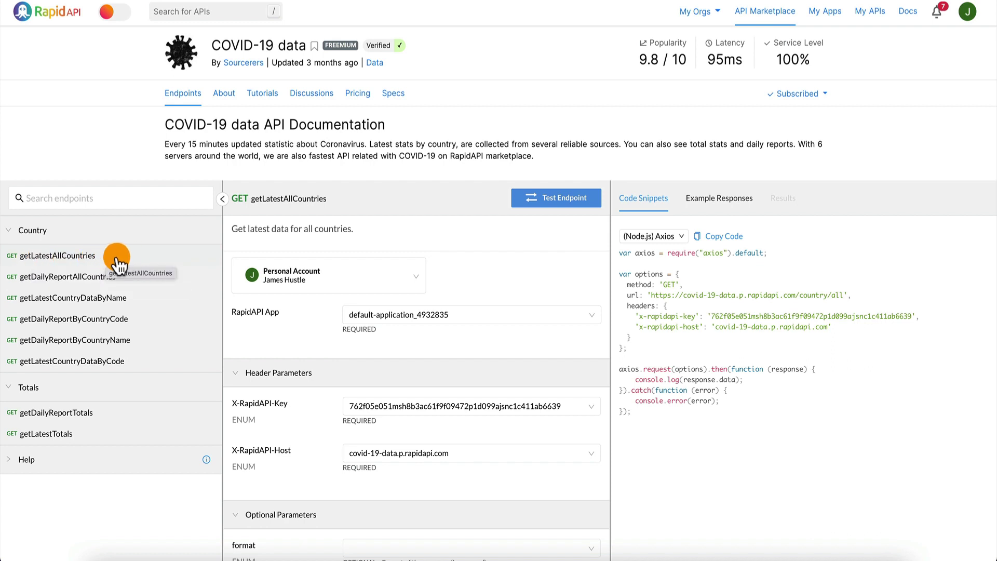
# Test the getLatestAllCountries and getDailyReportAllCountries endpoints with their default parameters.
pyautogui.click(574, 197)
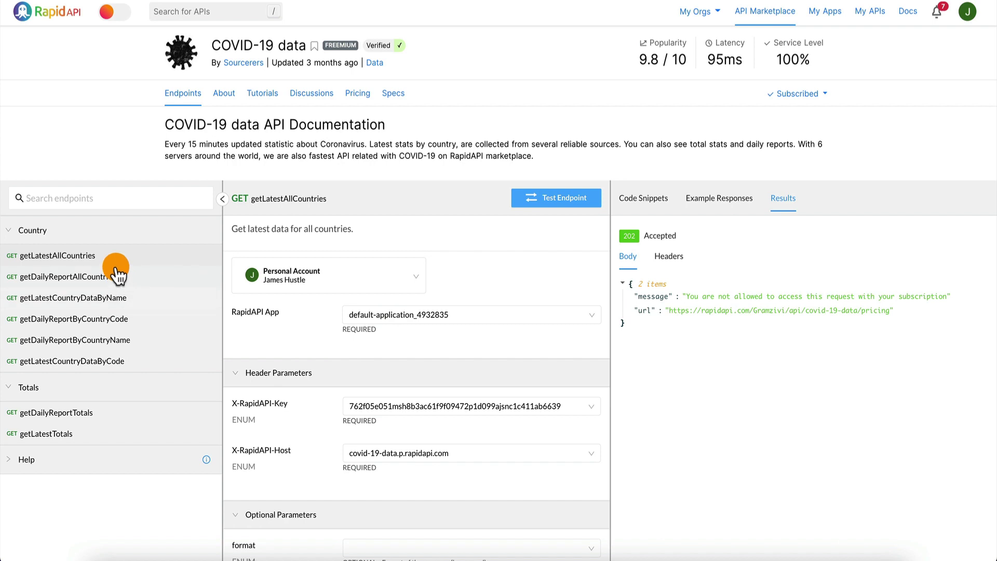
pyautogui.click(78, 274)
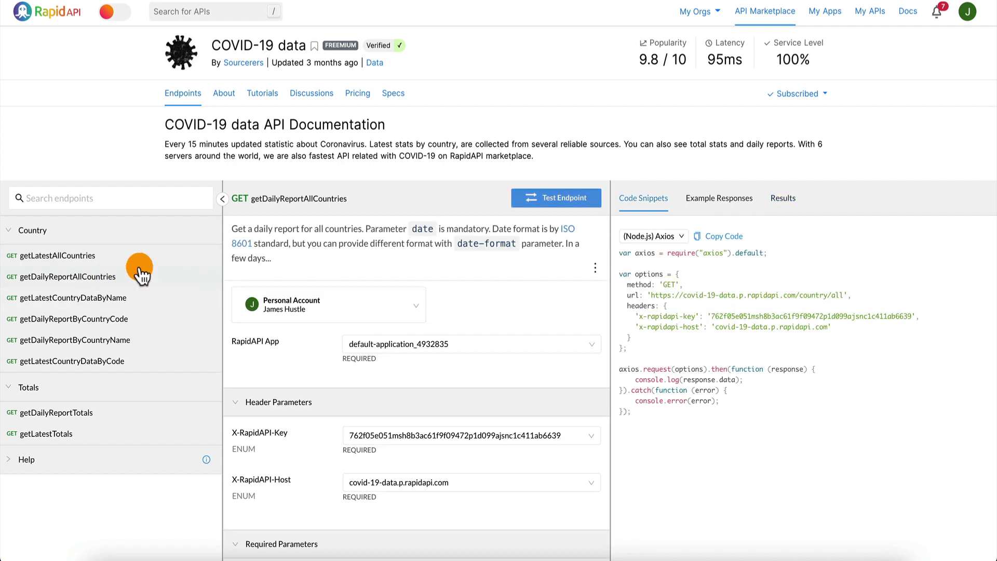
pyautogui.click(568, 198)
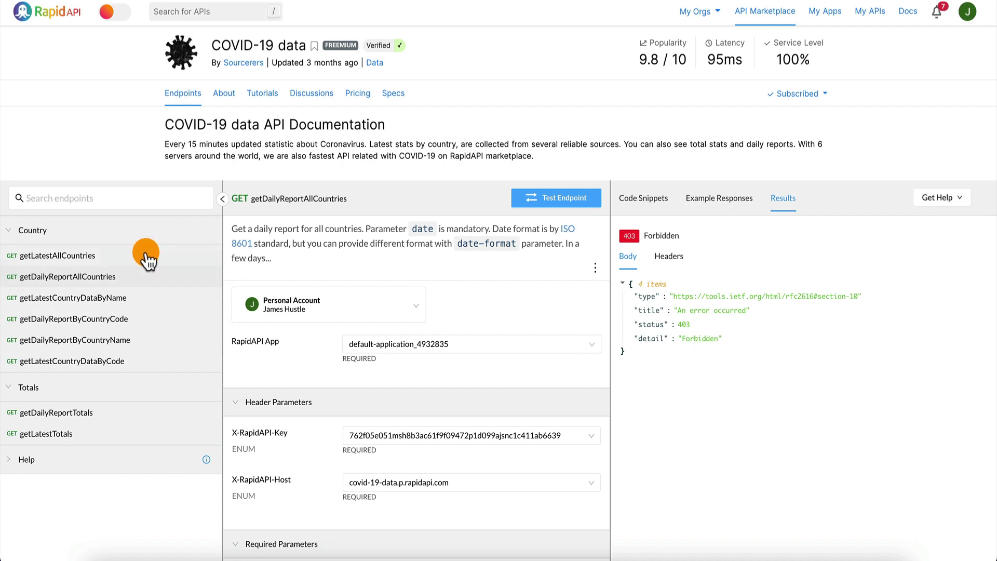
# Test the getLatestCountryDataByName endpoint using italy as the country name.
pyautogui.click(92, 299)
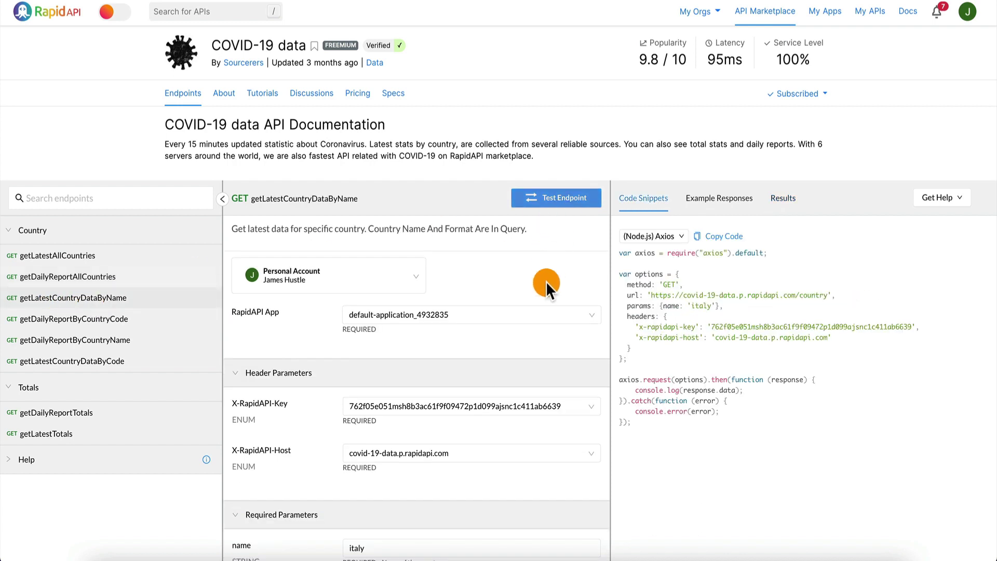
pyautogui.scroll(-1, 541, 300)
pyautogui.click(379, 496)
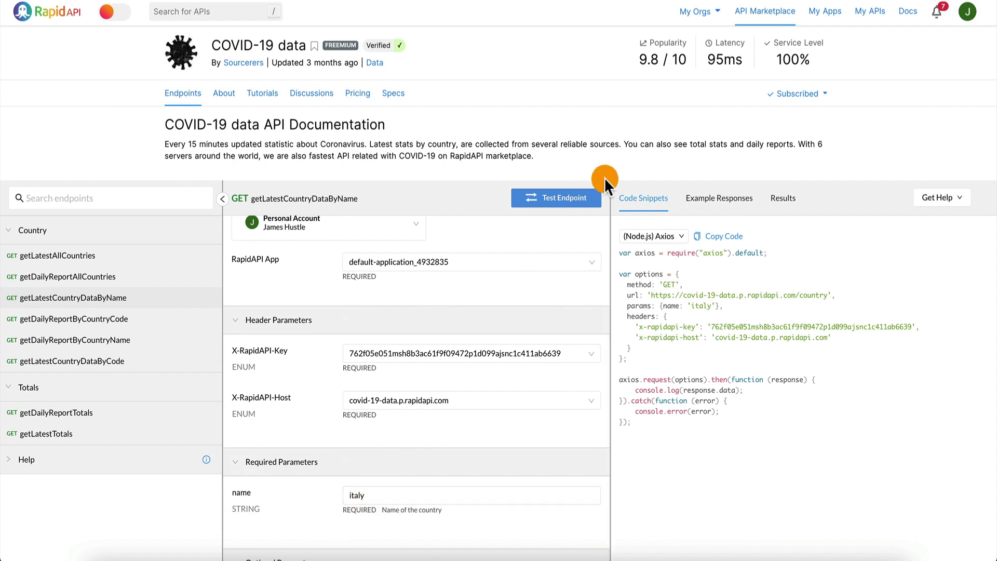
pyautogui.click(572, 200)
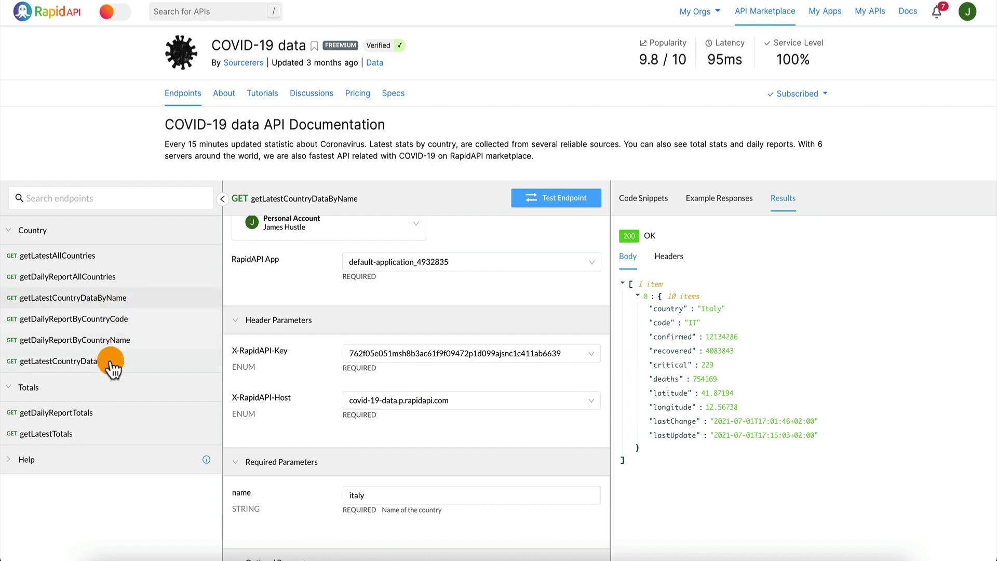
# Examine the required parameters of getDailyReportByCountryCode, getDailyReportByCountryName and getLatestCountryDataByCode.
pyautogui.click(85, 319)
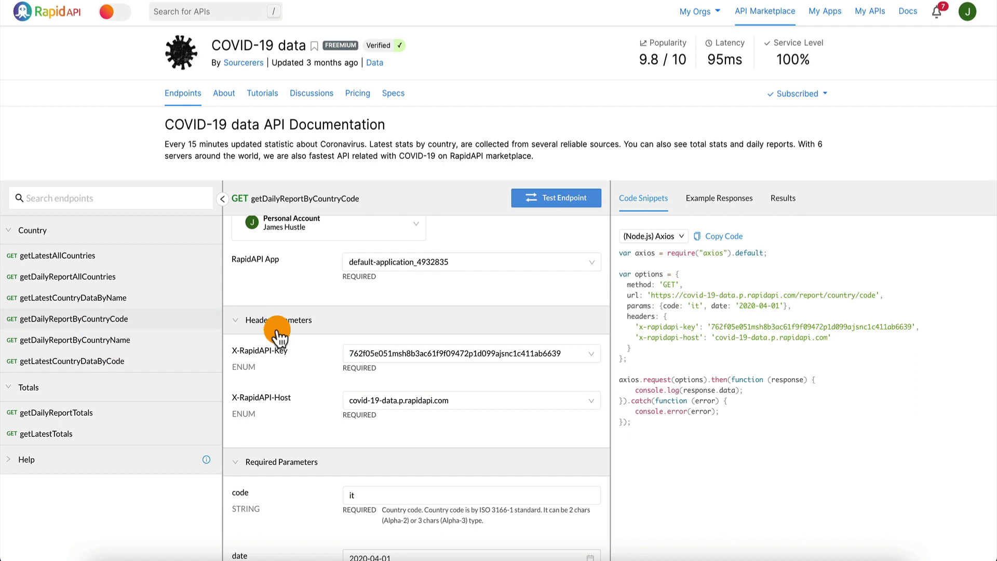
pyautogui.scroll(-3, 270, 329)
pyautogui.click(358, 369)
pyautogui.press('BackSpace')
pyautogui.press('BackSpace')
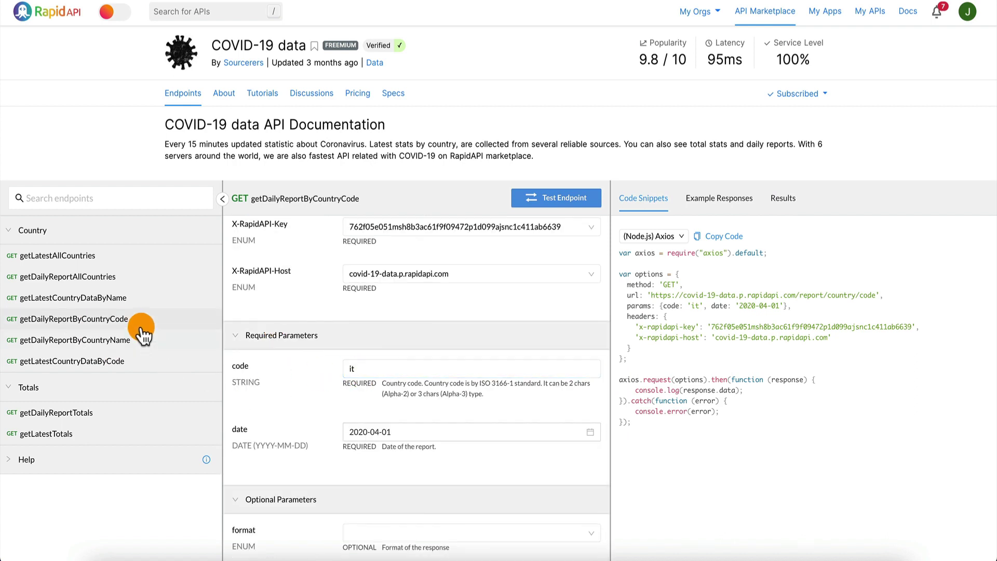
pyautogui.click(139, 339)
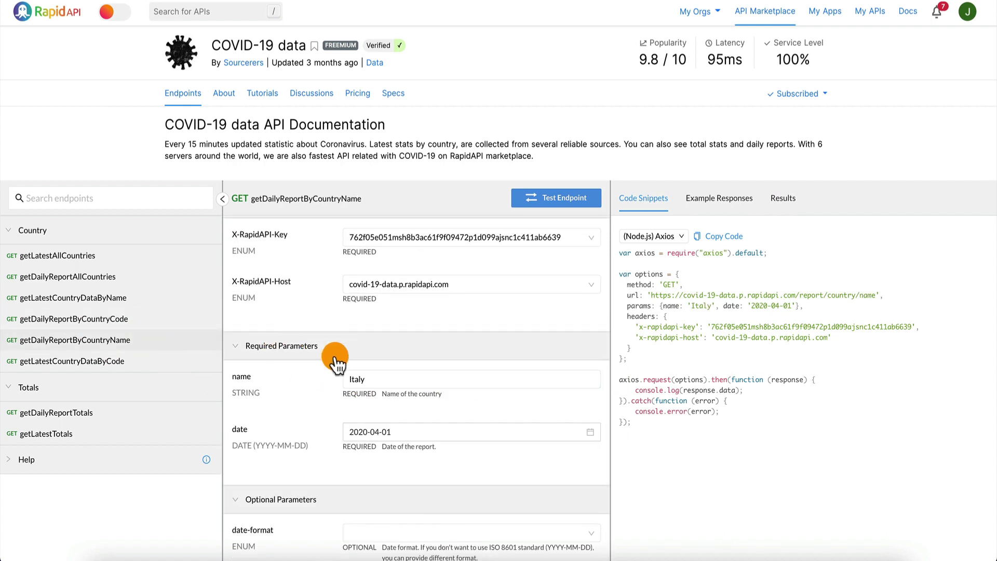
pyautogui.click(151, 360)
pyautogui.scroll(-3, 325, 323)
pyautogui.scroll(4, 322, 327)
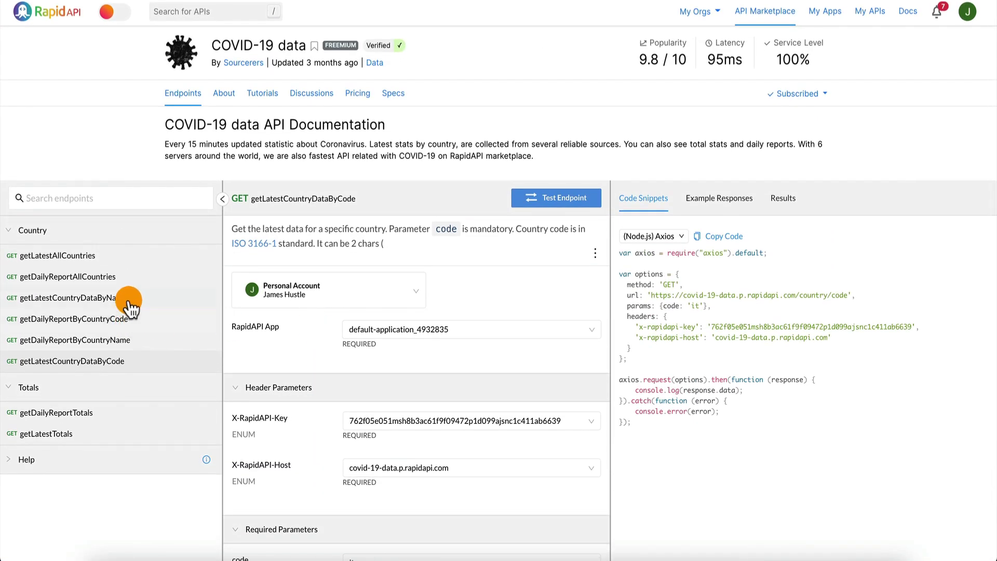
# Return to getLatestCountryDataByName, highlight the request URL in its code snippet and test the endpoint again for italy.
pyautogui.click(67, 306)
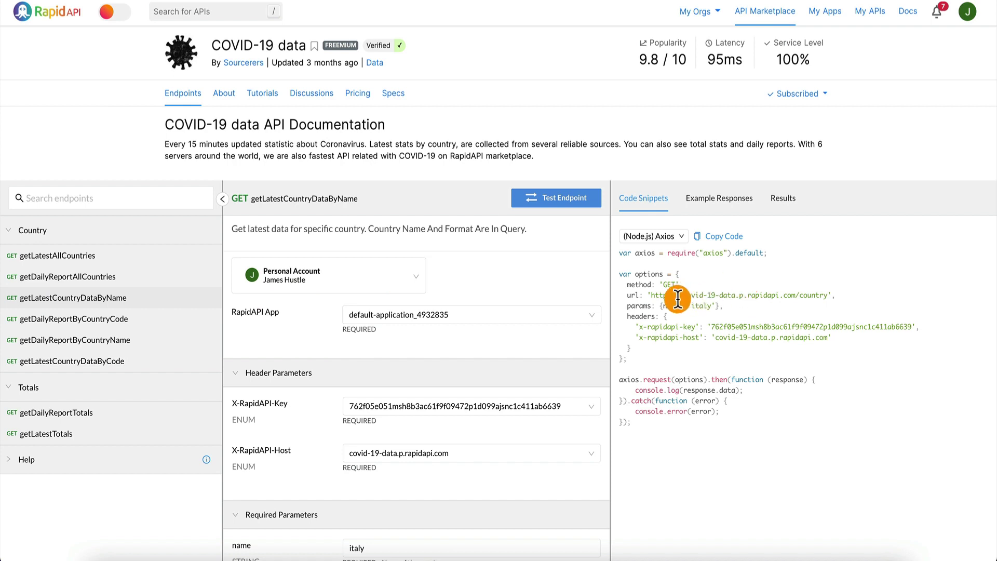
pyautogui.moveTo(651, 294); pyautogui.dragTo(828, 295)
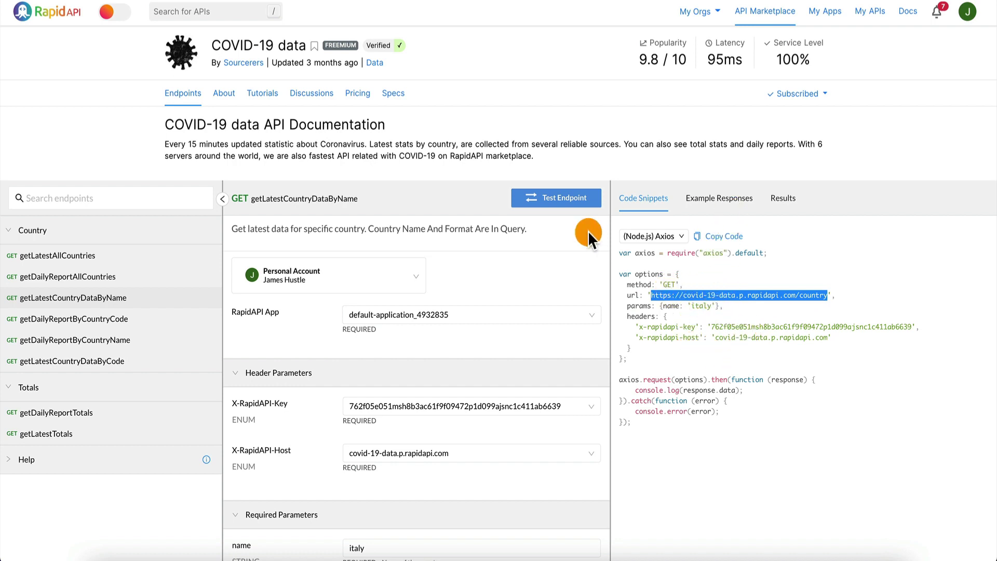
pyautogui.click(571, 197)
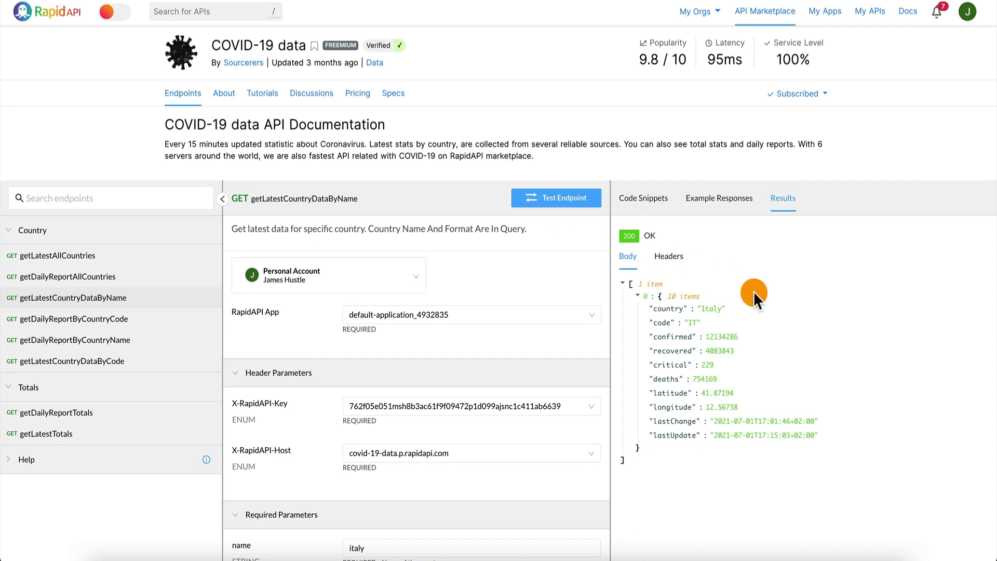
# Show the endpoint's code snippet as HTTP/1.1 and highlight the country?name=italy part of the request.
pyautogui.click(643, 207)
pyautogui.click(659, 236)
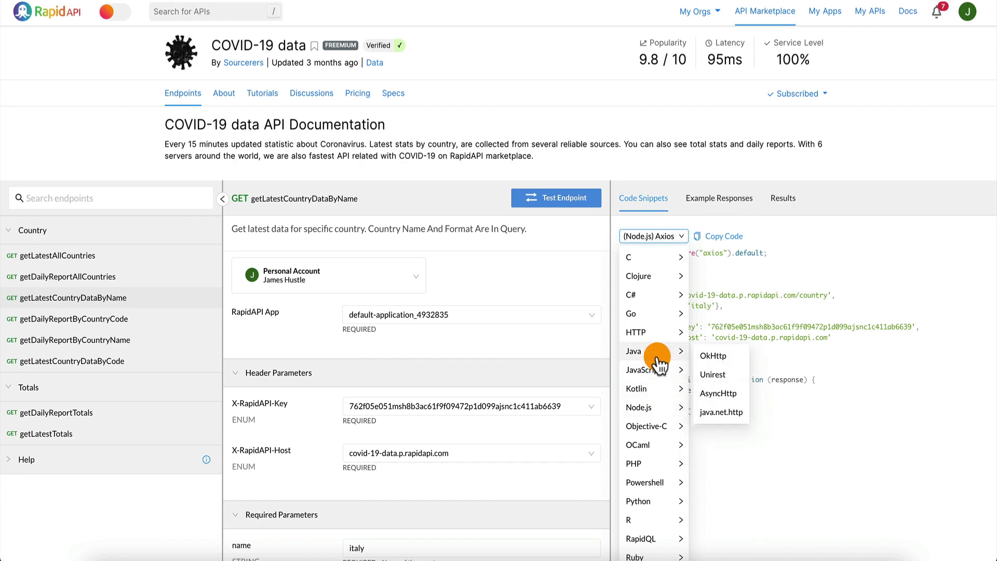
pyautogui.scroll(-2, 661, 316)
pyautogui.moveTo(659, 363)
pyautogui.scroll(2, 658, 364)
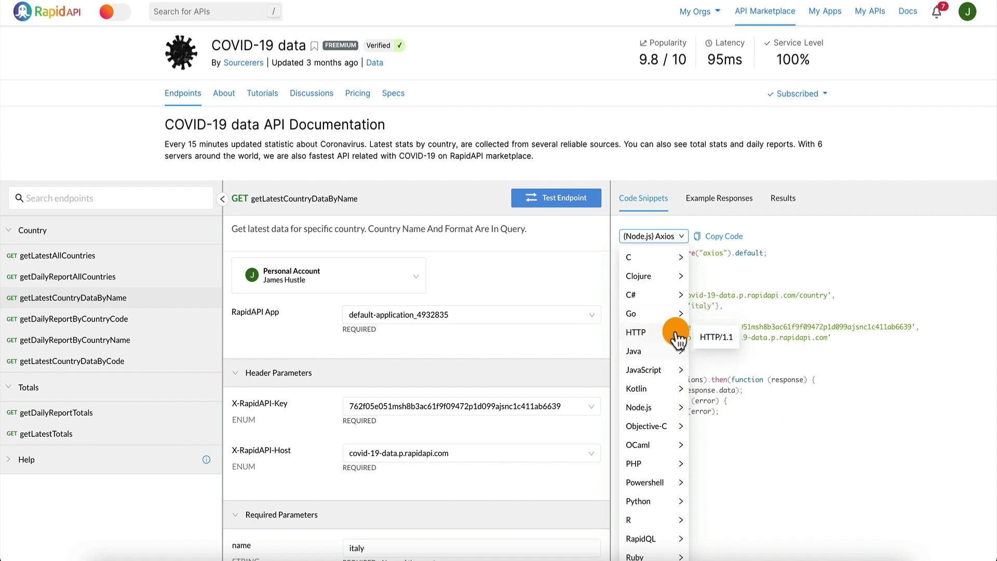
pyautogui.moveTo(666, 340)
pyautogui.click(713, 337)
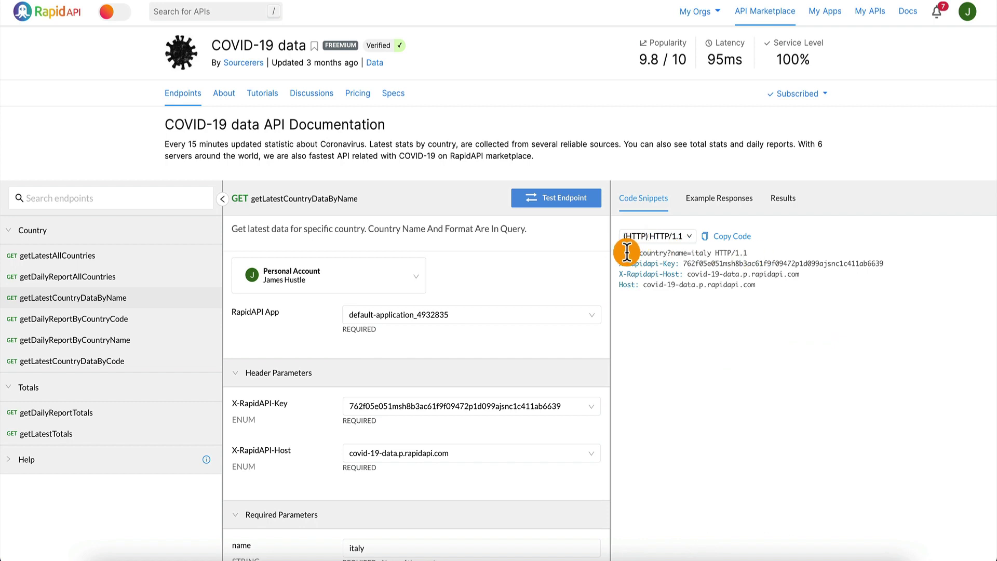
pyautogui.moveTo(639, 253); pyautogui.dragTo(713, 254)
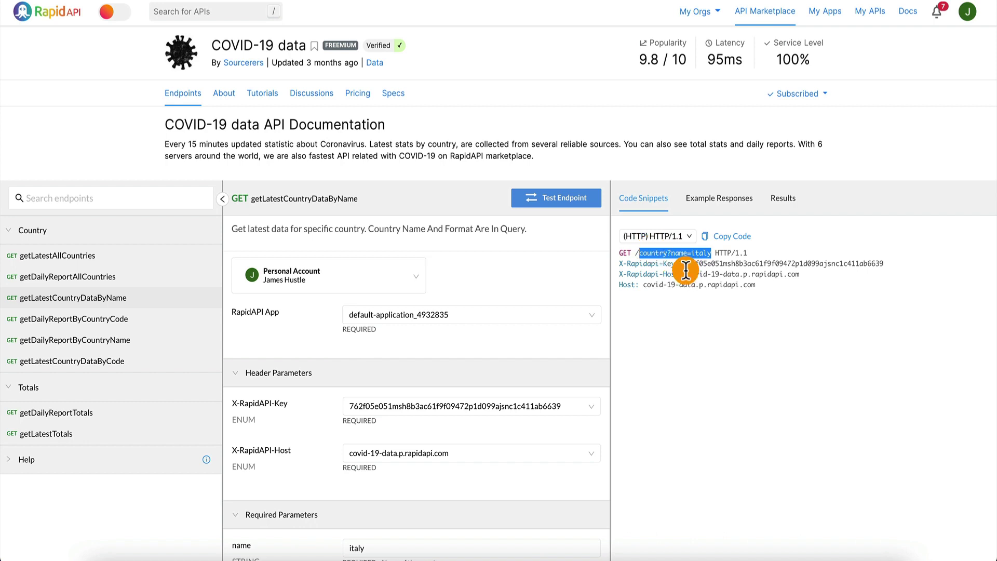
pyautogui.click(698, 274)
# Switch the code snippet to JavaScript fetch and highlight its request URL.
pyautogui.click(652, 236)
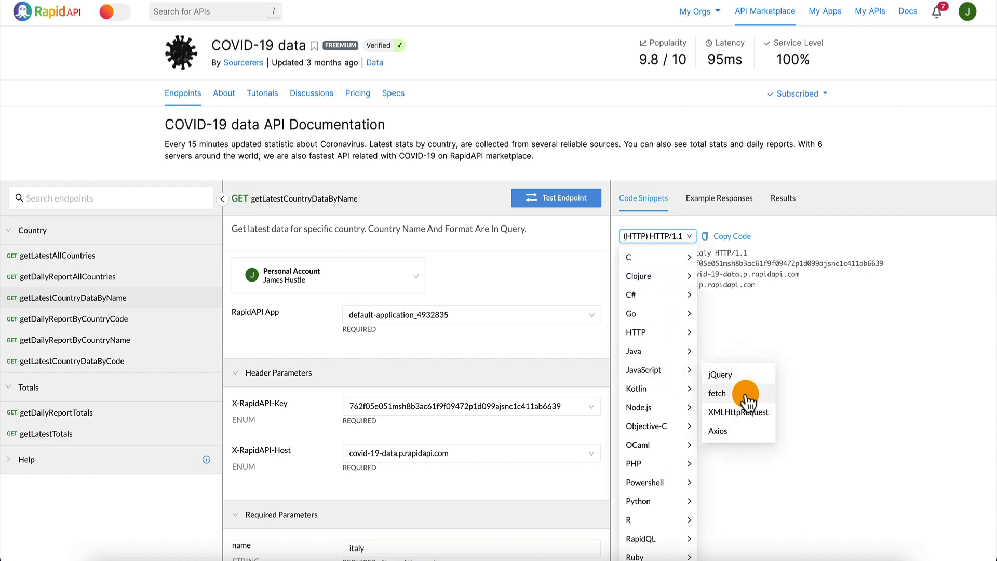
pyautogui.click(736, 395)
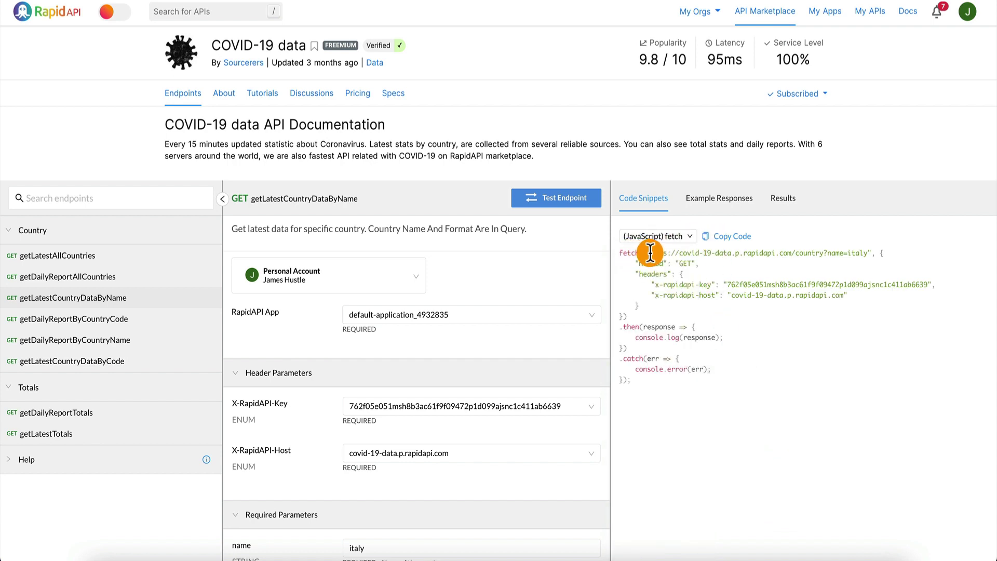
pyautogui.moveTo(650, 251); pyautogui.dragTo(871, 253)
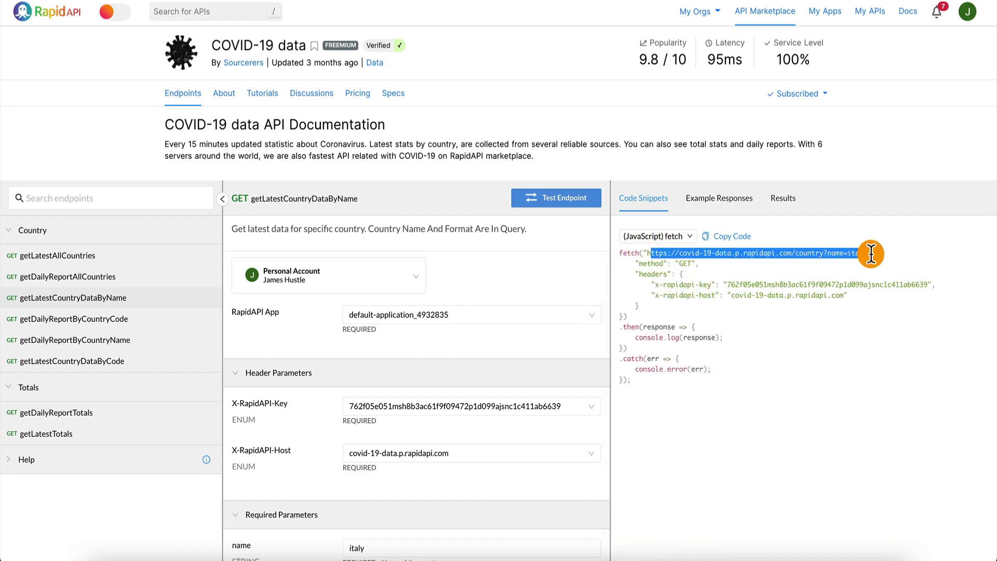
pyautogui.click(748, 276)
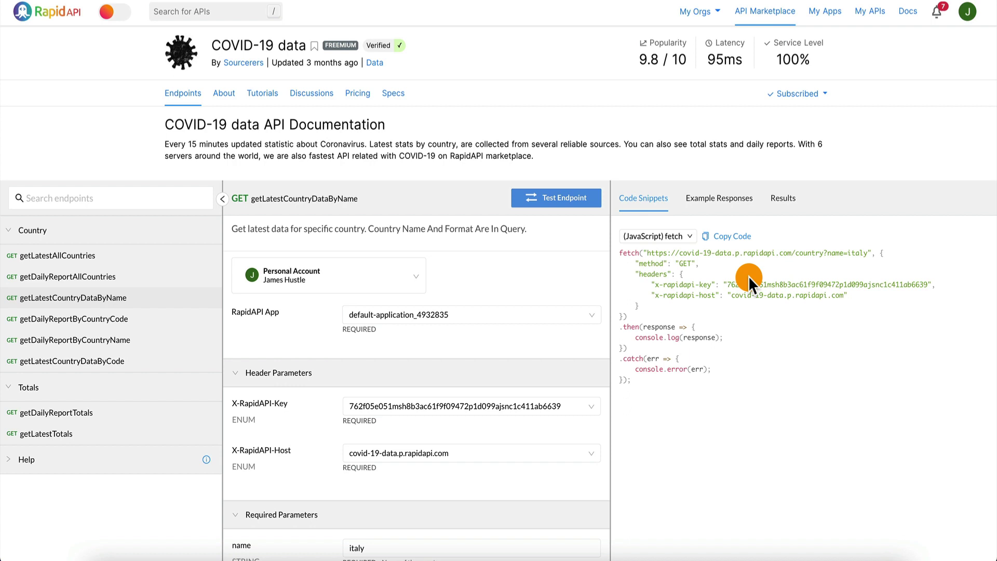
# Show the endpoint's code snippet as JavaScript XMLHttpRequest and switch it to JavaScript jQuery.
pyautogui.click(682, 244)
pyautogui.moveTo(688, 369)
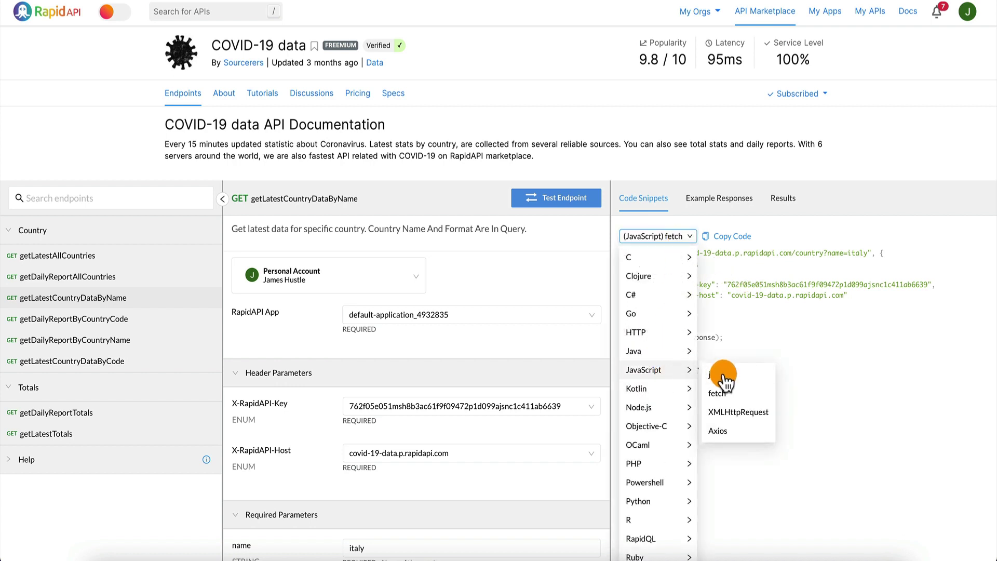
pyautogui.click(736, 412)
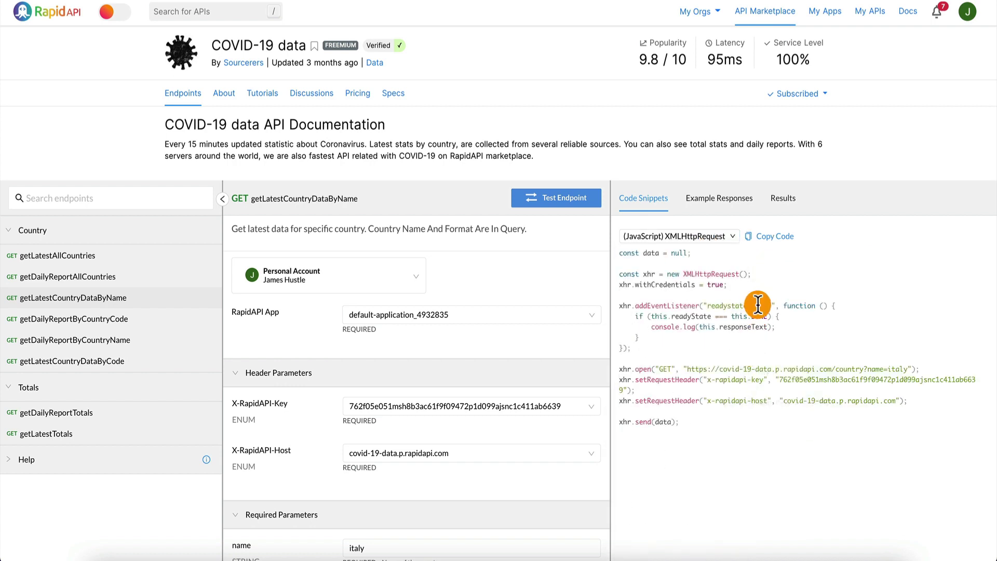
pyautogui.click(671, 239)
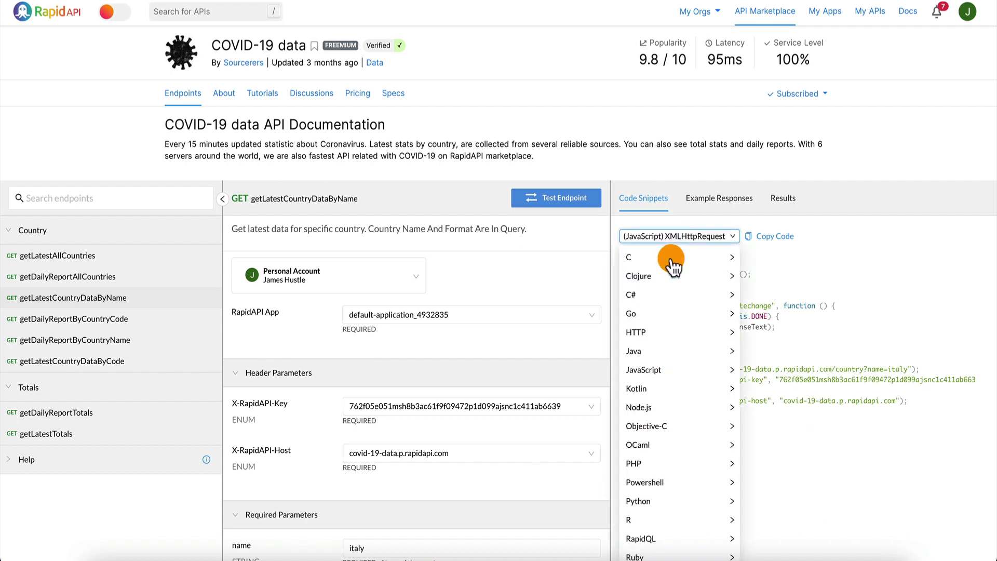
pyautogui.moveTo(690, 370)
pyautogui.click(780, 371)
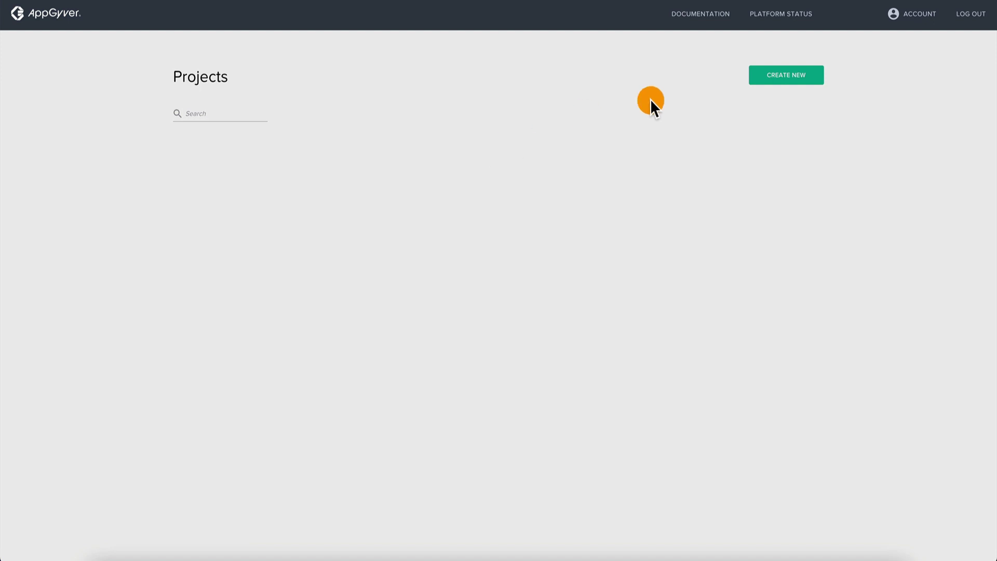
# Switch to AppGyver and create a new project named CovidTracker with the Default Theme (blank app) template.
pyautogui.click(769, 78)
pyautogui.click(443, 214)
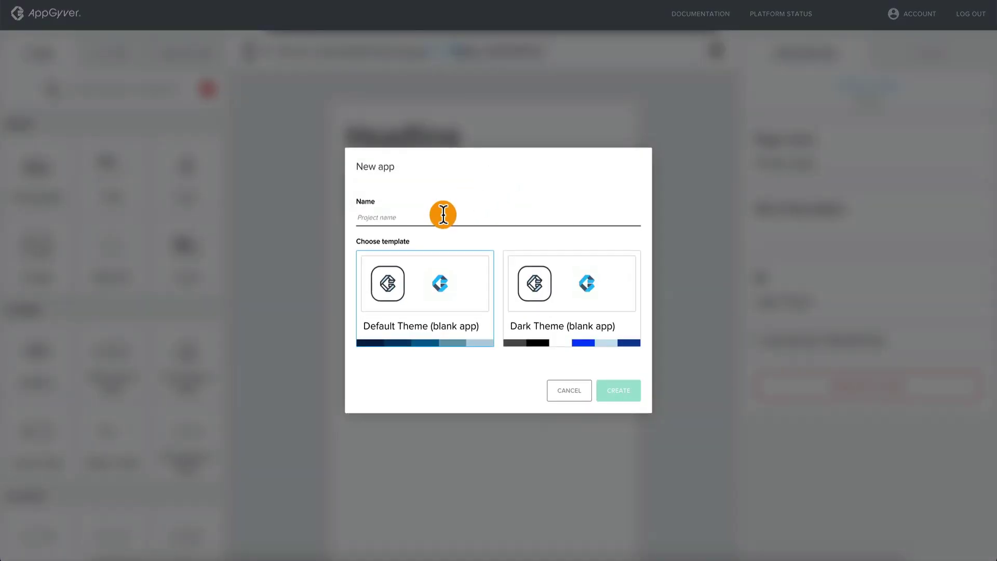
pyautogui.write('CovidTracker')
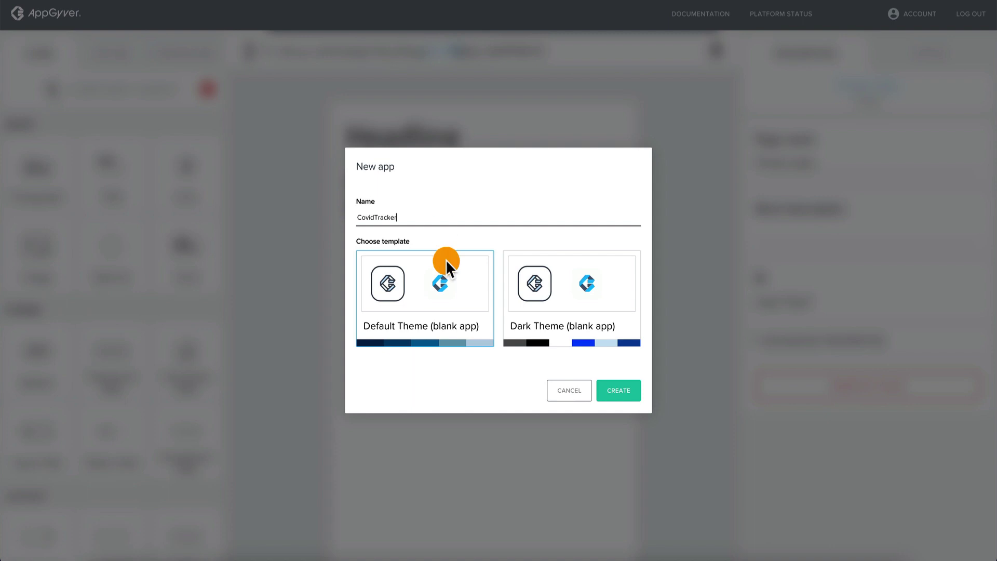
pyautogui.click(618, 390)
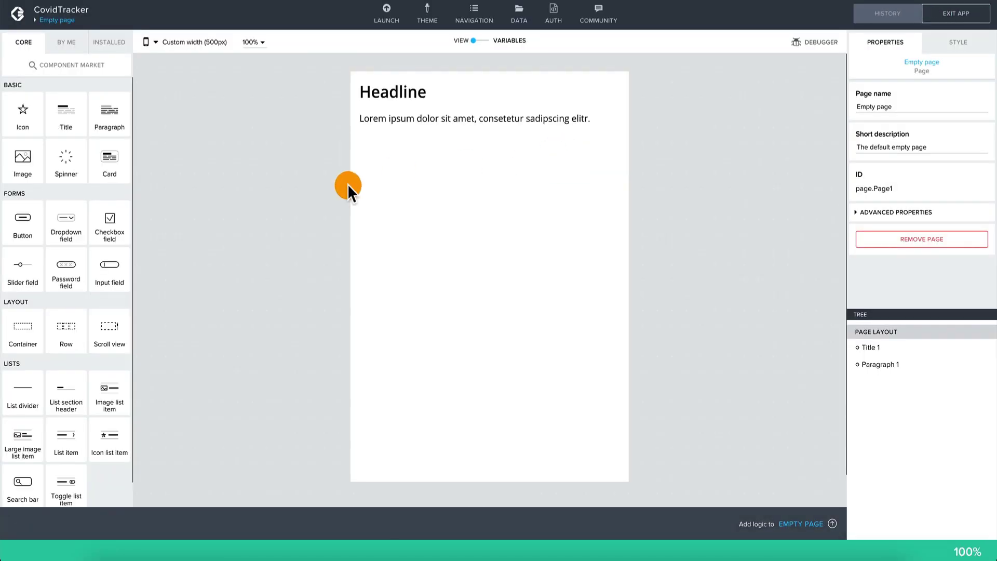
# Add a REST API direct integration data resource to the CovidTracker app.
pyautogui.click(519, 17)
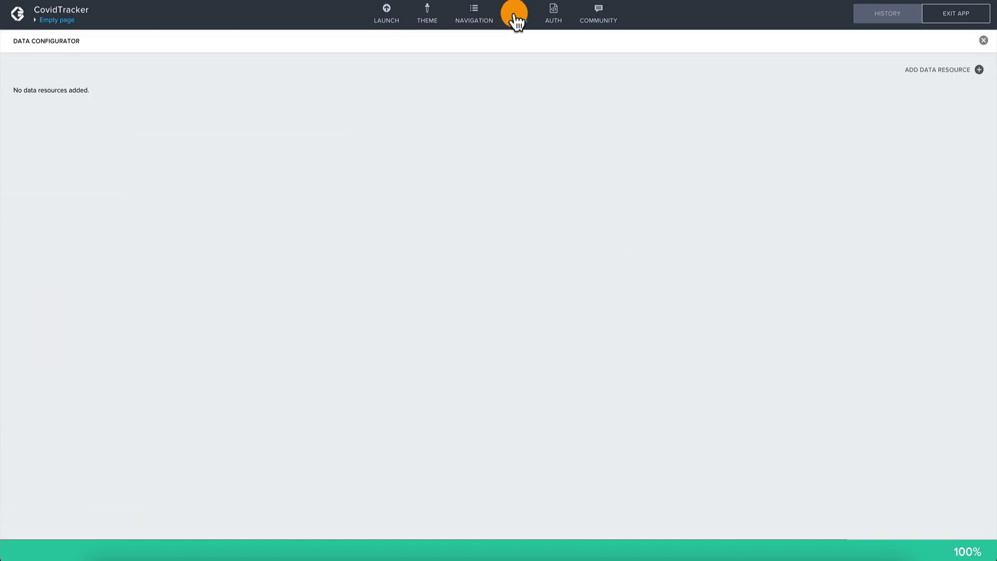
pyautogui.click(954, 75)
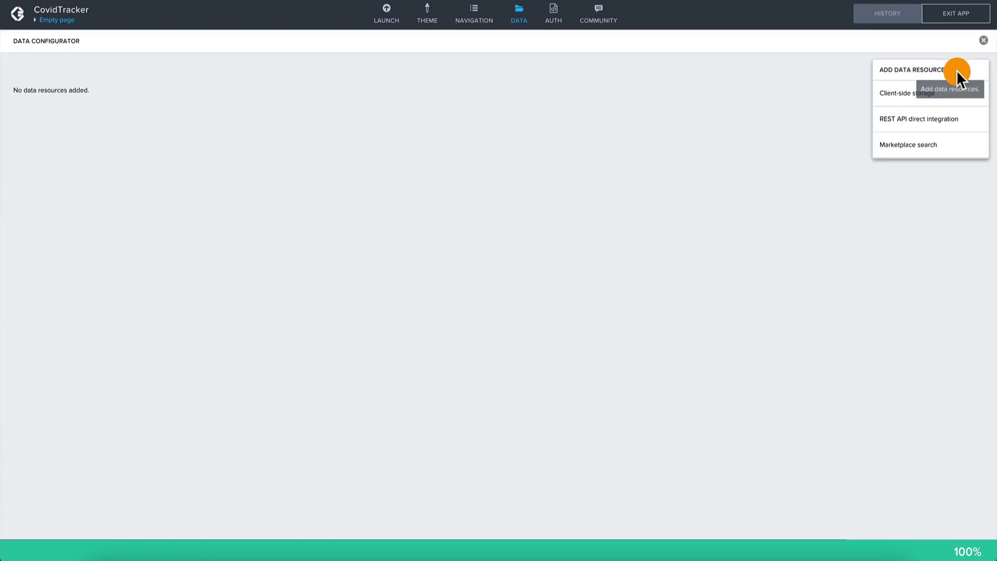
pyautogui.click(902, 123)
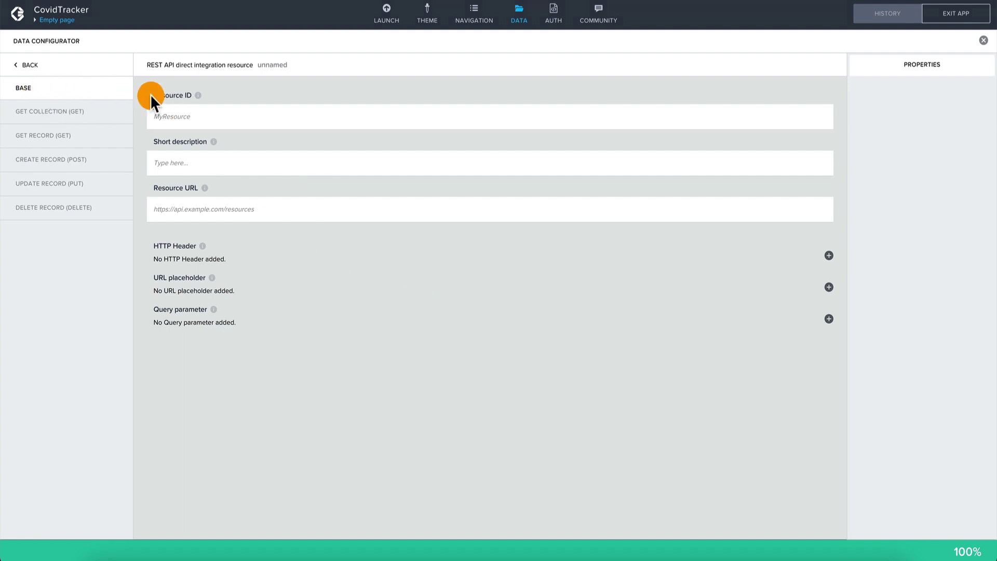
# Set both the resource ID and the short description of the REST resource to Covid19.
pyautogui.click(245, 117)
pyautogui.write('c')
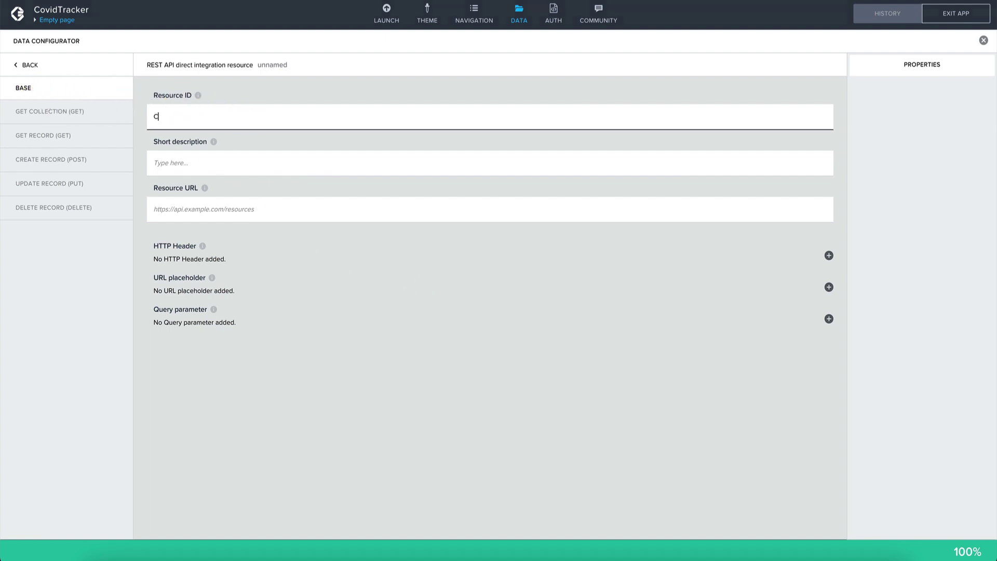
pyautogui.write('ovidTra')
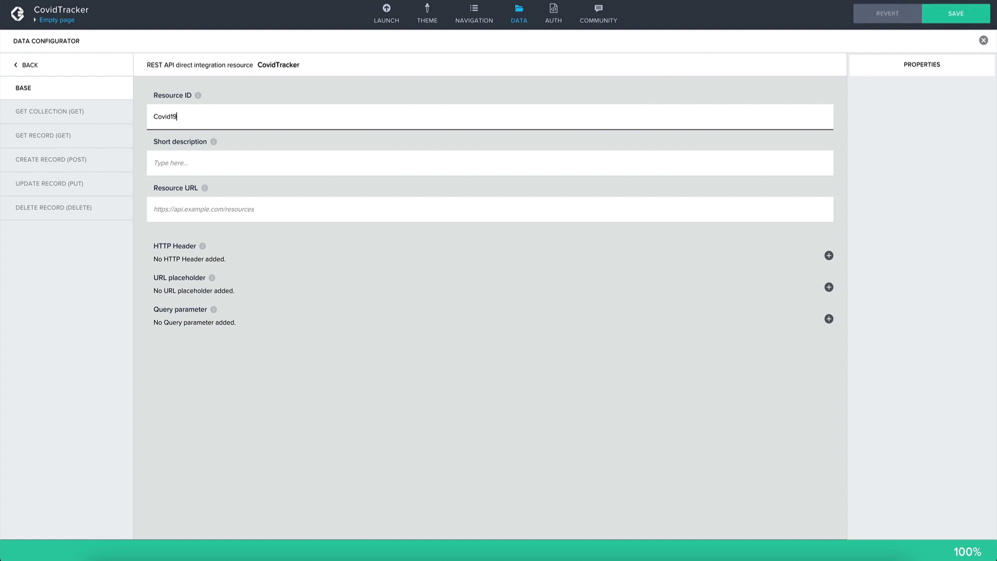
pyautogui.hotkey('ctrl', 'a')
pyautogui.hotkey('ctrl', 'c')
pyautogui.click(227, 169)
pyautogui.hotkey('ctrl', 'v')
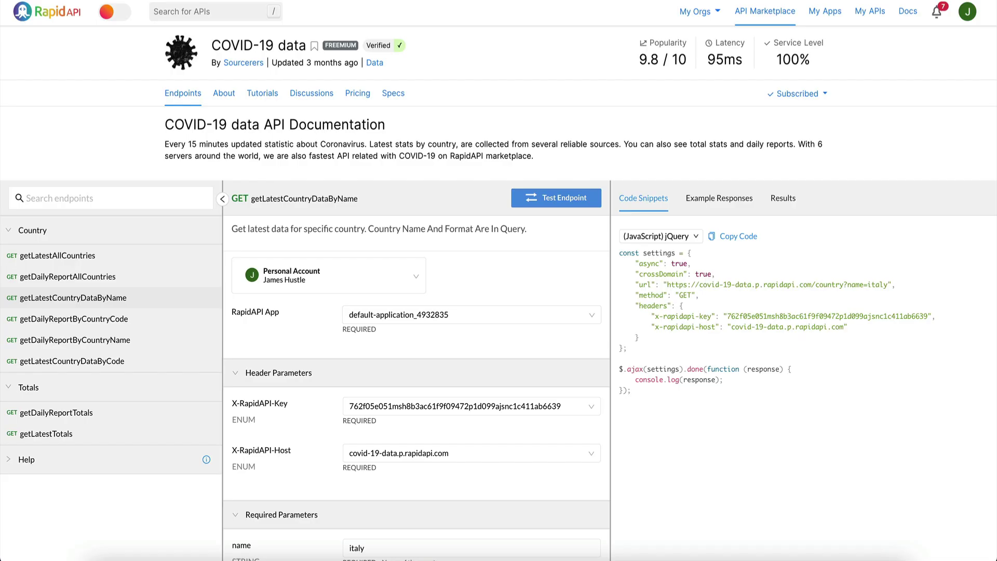
pyautogui.moveTo(667, 284); pyautogui.dragTo(811, 285)
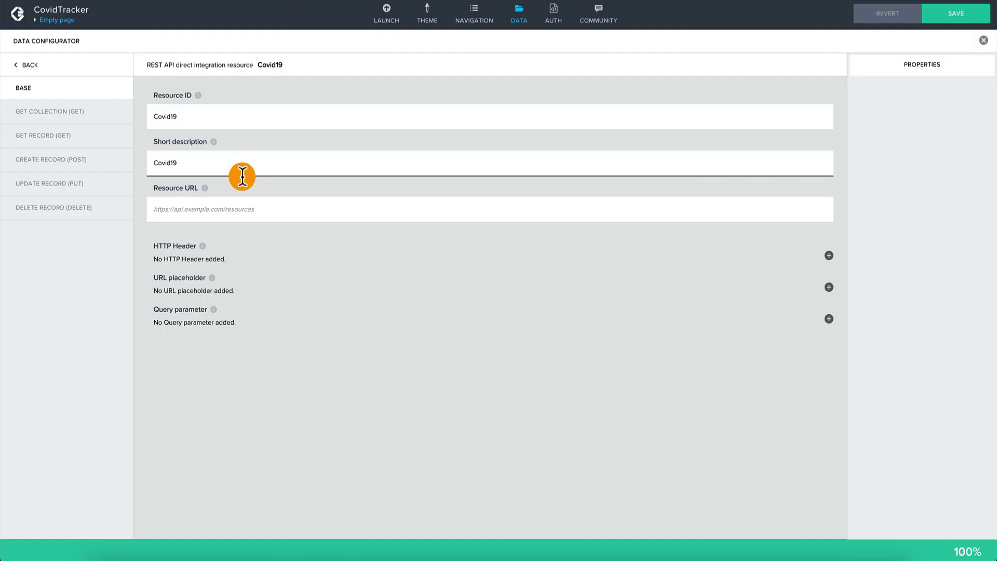
pyautogui.click(239, 208)
pyautogui.hotkey('ctrl', 'v')
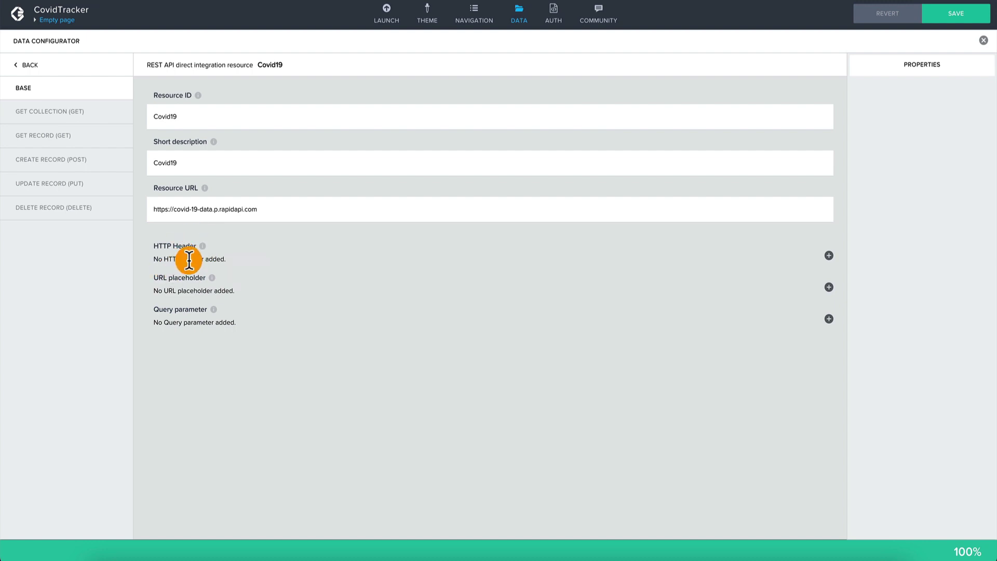
# Add an HTTP header with label and key x-rapidapi-key, paste the API key from RapidAPI as its value, and save.
pyautogui.click(828, 256)
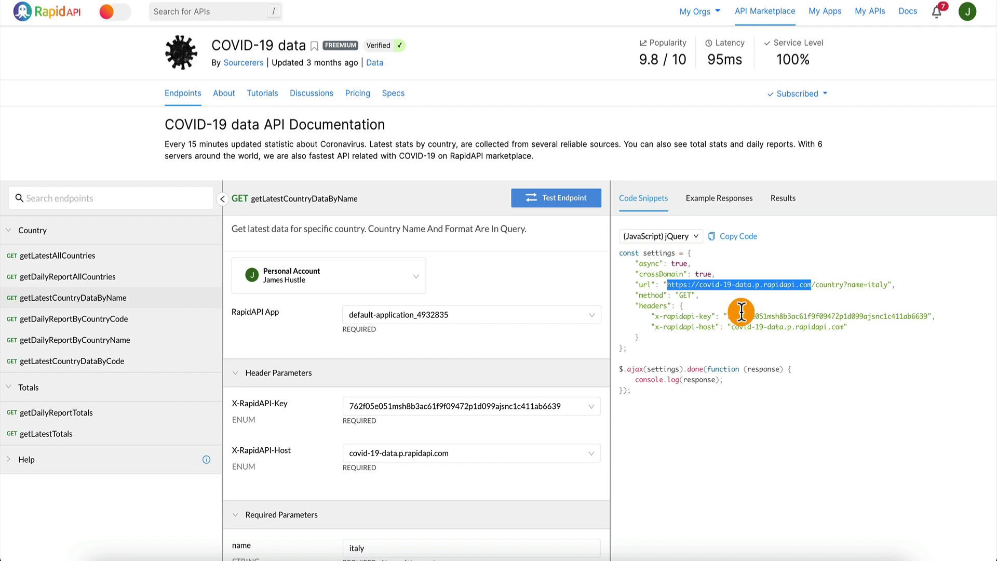
pyautogui.moveTo(655, 315); pyautogui.dragTo(711, 315)
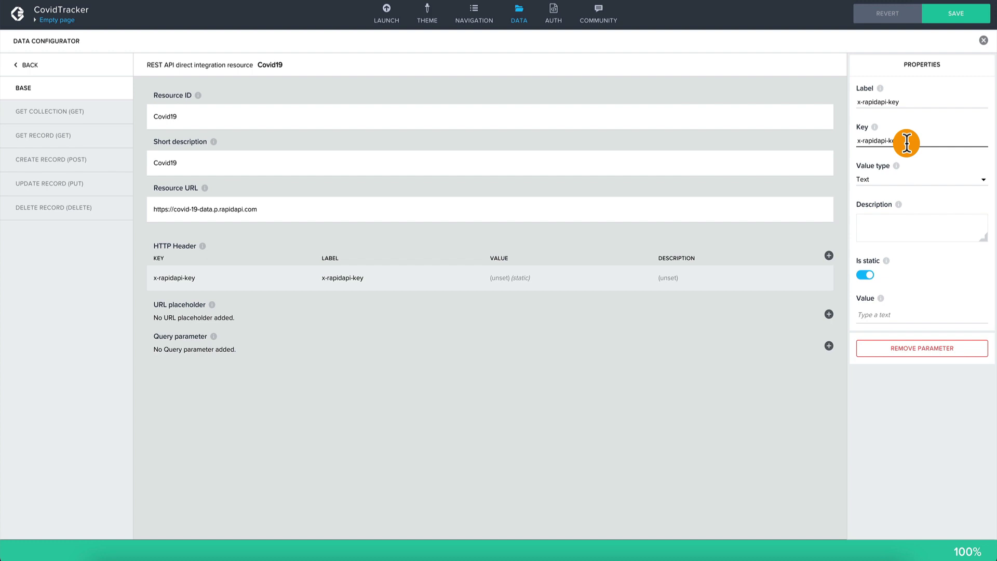
pyautogui.click(877, 313)
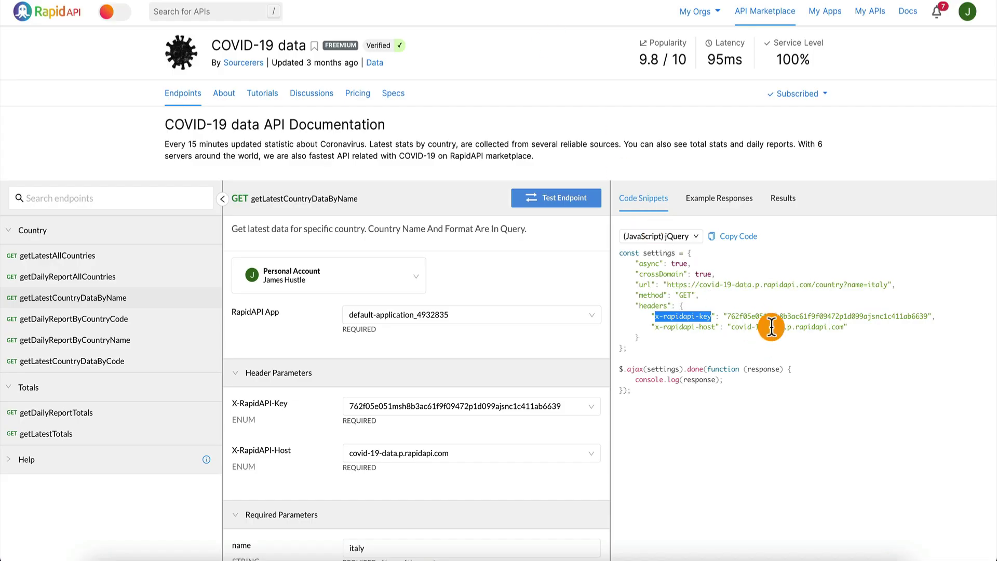
pyautogui.doubleClick(775, 316)
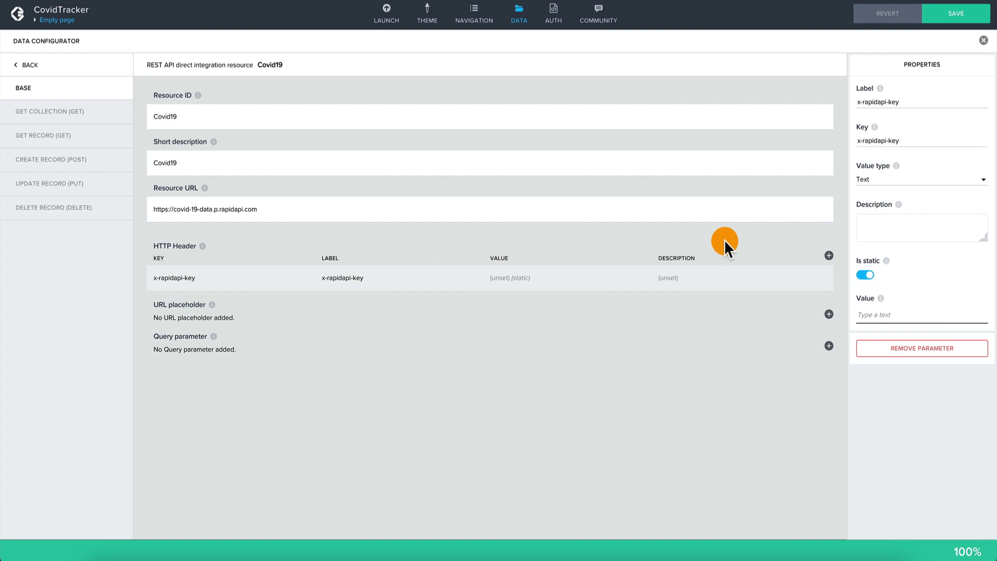
pyautogui.hotkey('ctrl', 'v')
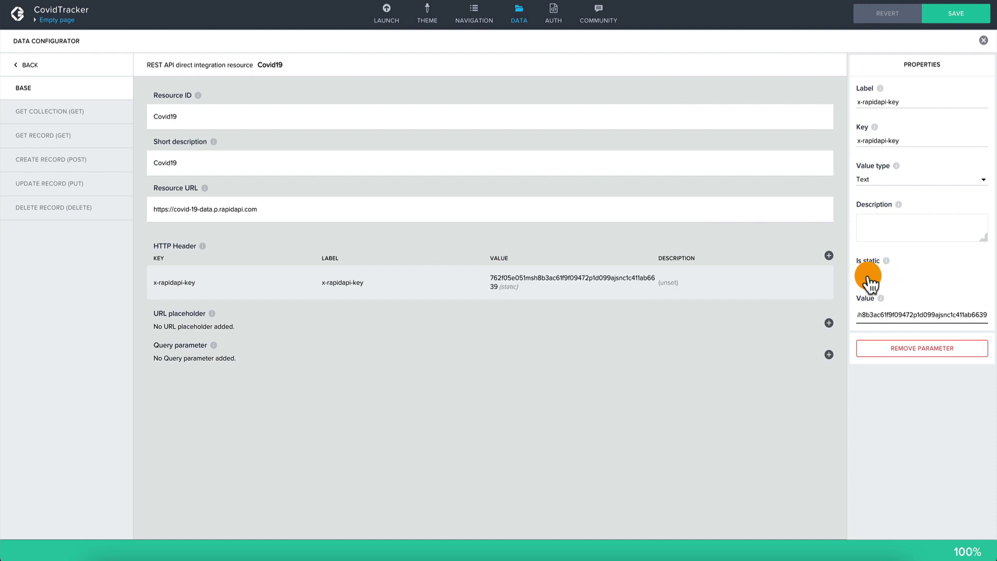
pyautogui.click(959, 15)
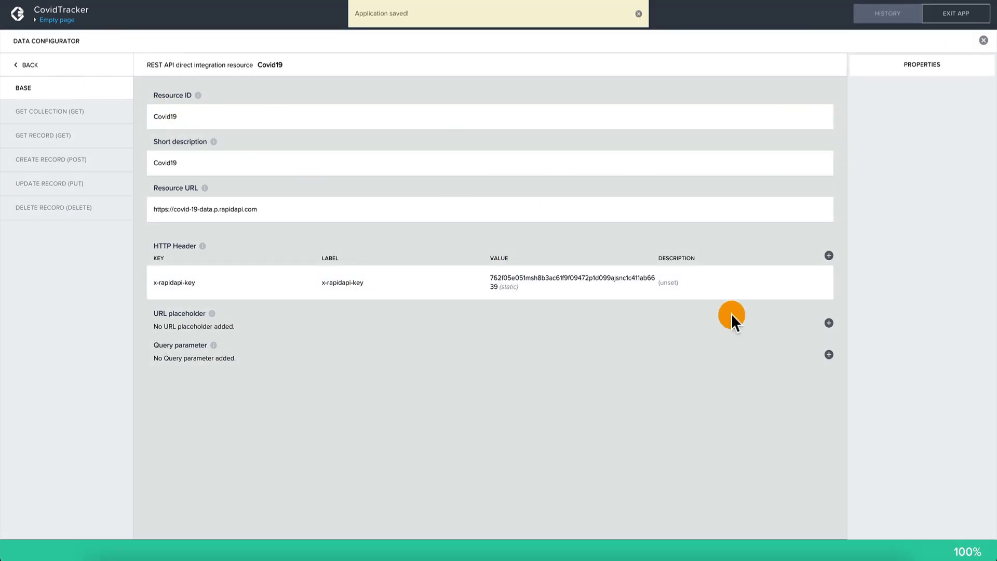
# Add a second HTTP header to the Covid19 resource and copy the name x-rapidapi-host from the RapidAPI snippet.
pyautogui.click(827, 255)
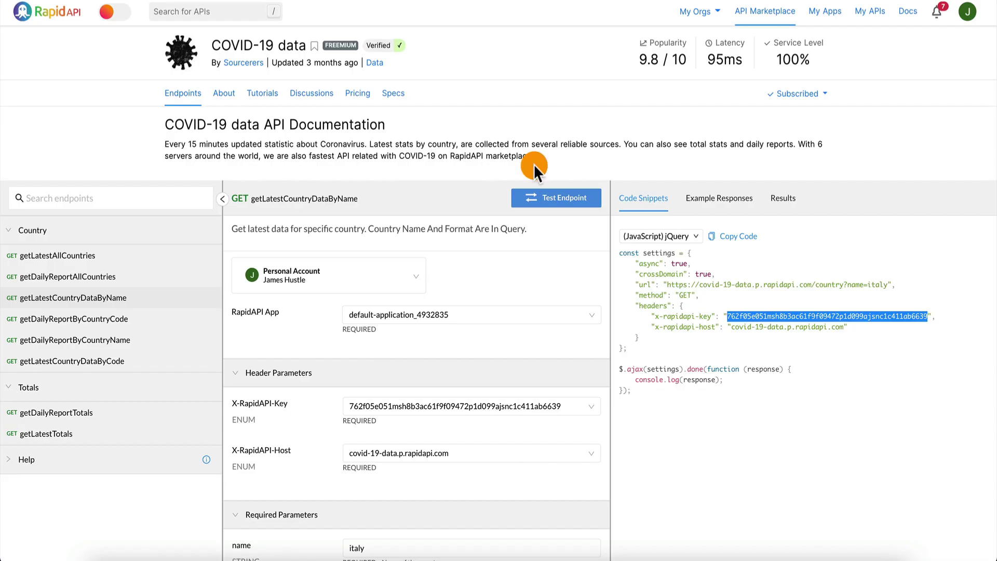
pyautogui.click(668, 327)
pyautogui.moveTo(655, 326); pyautogui.dragTo(716, 326)
pyautogui.hotkey('ctrl', 'c')
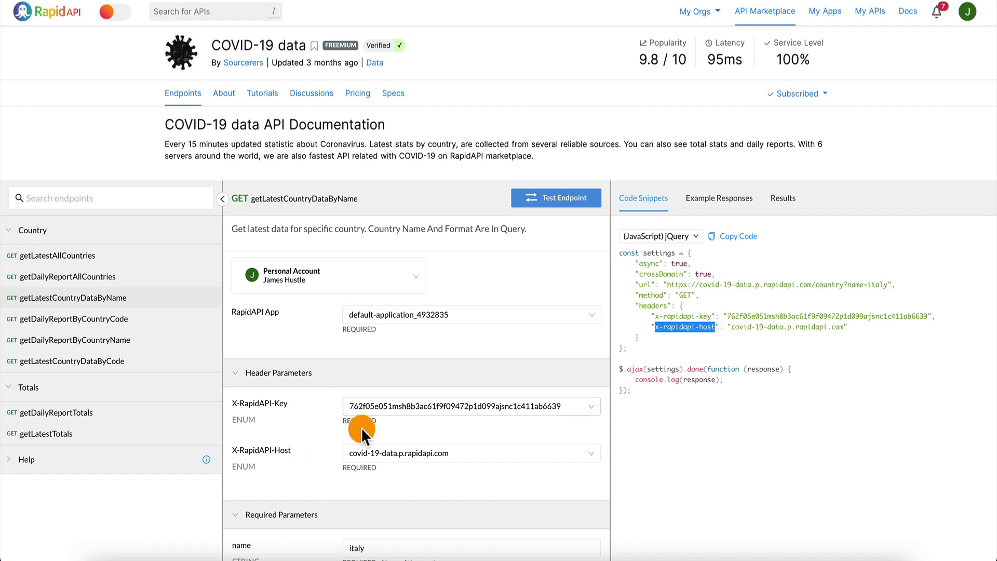
# Clear the endpoint's country name parameter, enter italy again and examine the optional format parameter.
pyautogui.scroll(-1, 395, 462)
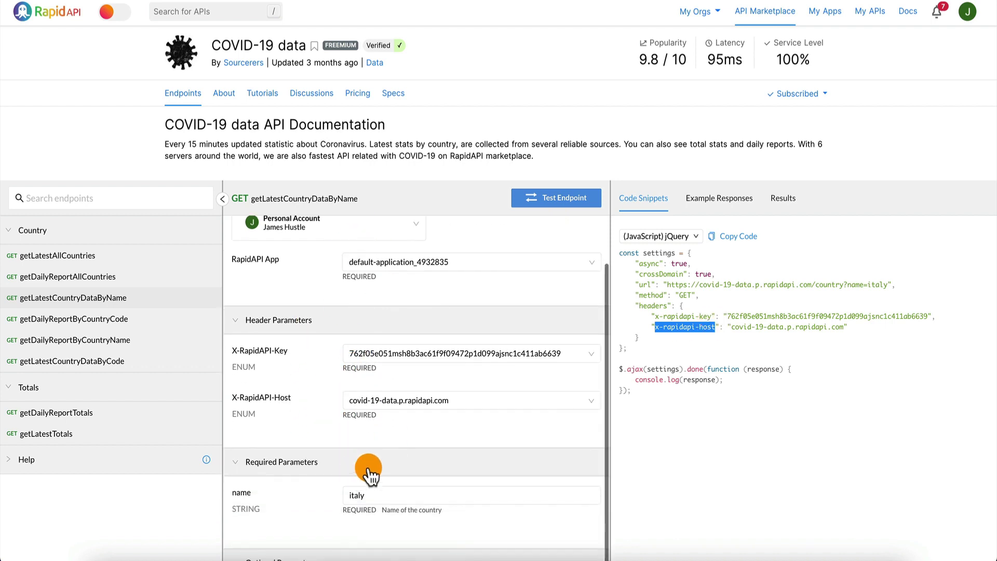
pyautogui.click(374, 489)
pyautogui.press('BackSpace')
pyautogui.press('BackSpace')
pyautogui.press('BackSpace')
pyautogui.press('BackSpace')
pyautogui.press('BackSpace')
pyautogui.scroll(-2, 328, 506)
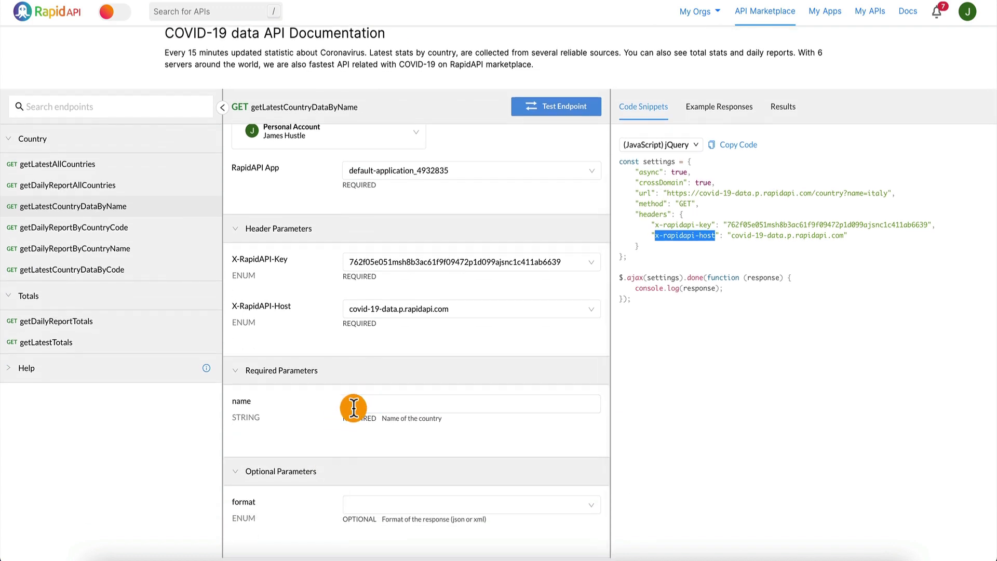
pyautogui.click(359, 402)
pyautogui.write('italy')
pyautogui.scroll(1, 305, 405)
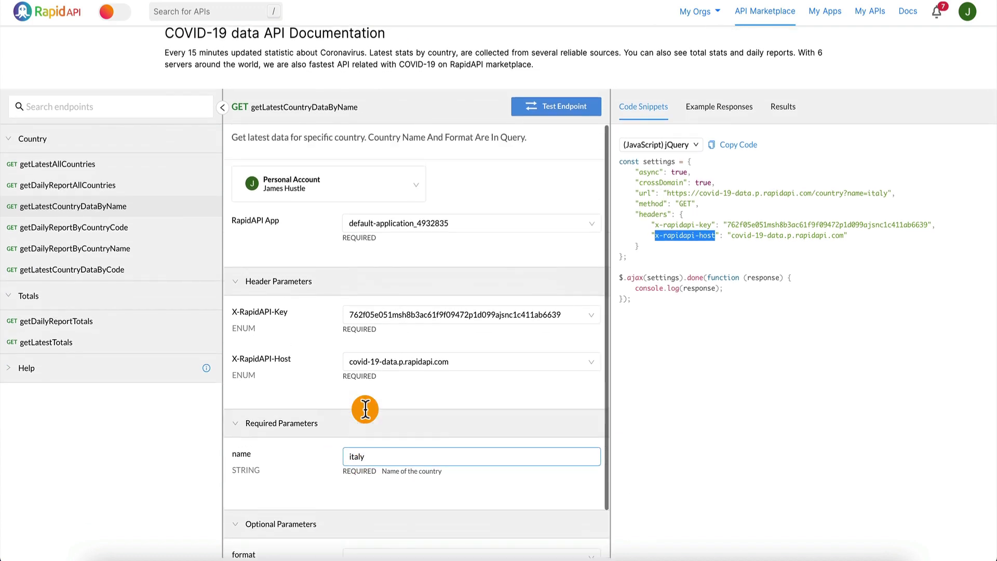
pyautogui.scroll(-1, 304, 410)
pyautogui.click(356, 506)
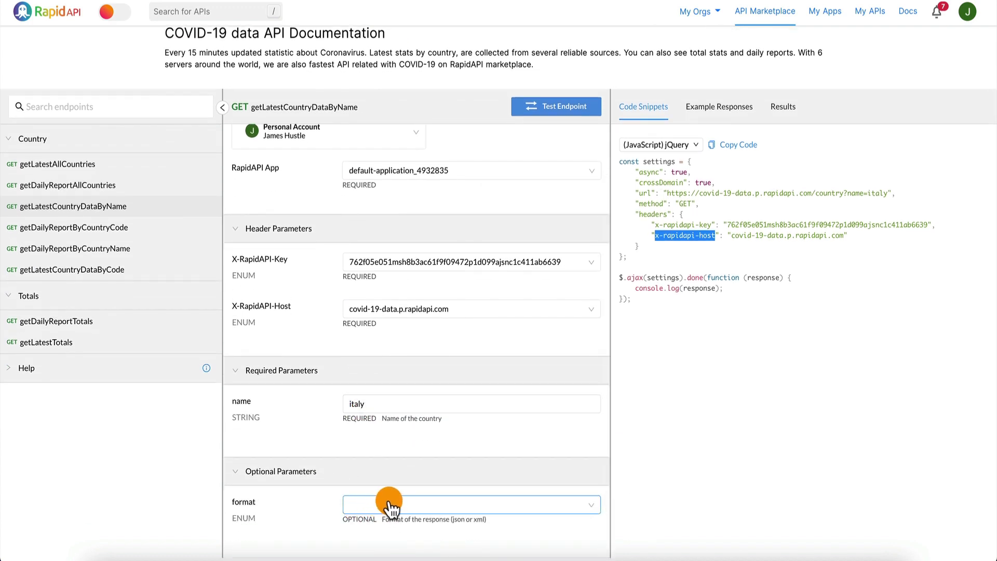
pyautogui.scroll(1, 448, 335)
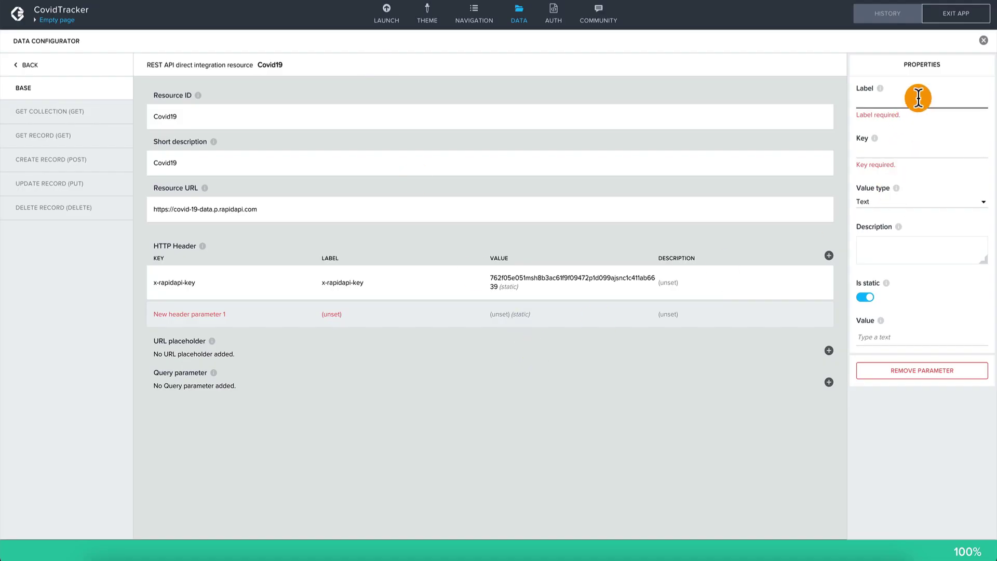
# Set the second header's label and key to x-rapidapi-host and its value to covid-19-data.p.rapidapi.com, and save.
pyautogui.hotkey('ctrl', 'v')
pyautogui.click(890, 140)
pyautogui.hotkey('ctrl', 'v')
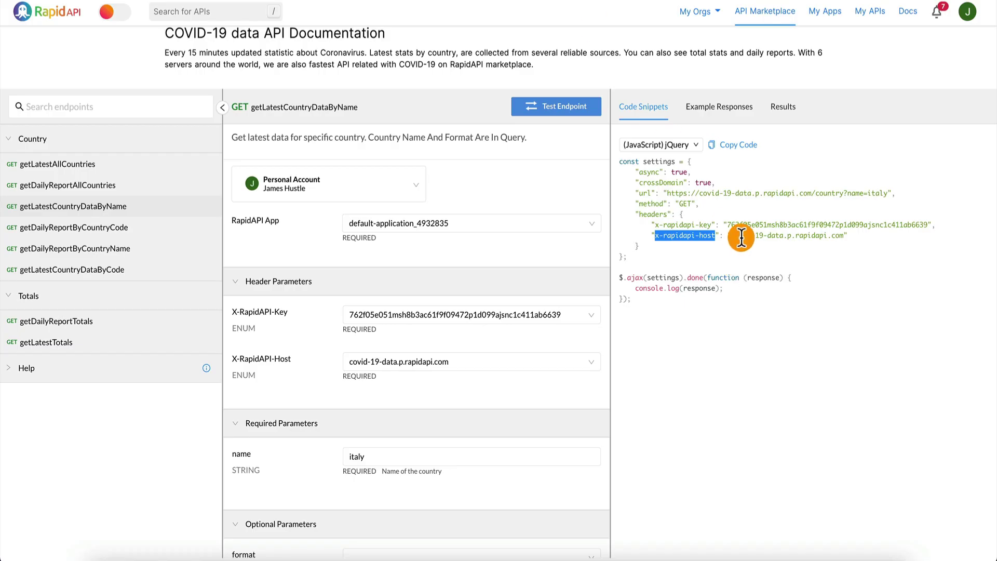
pyautogui.click(741, 238)
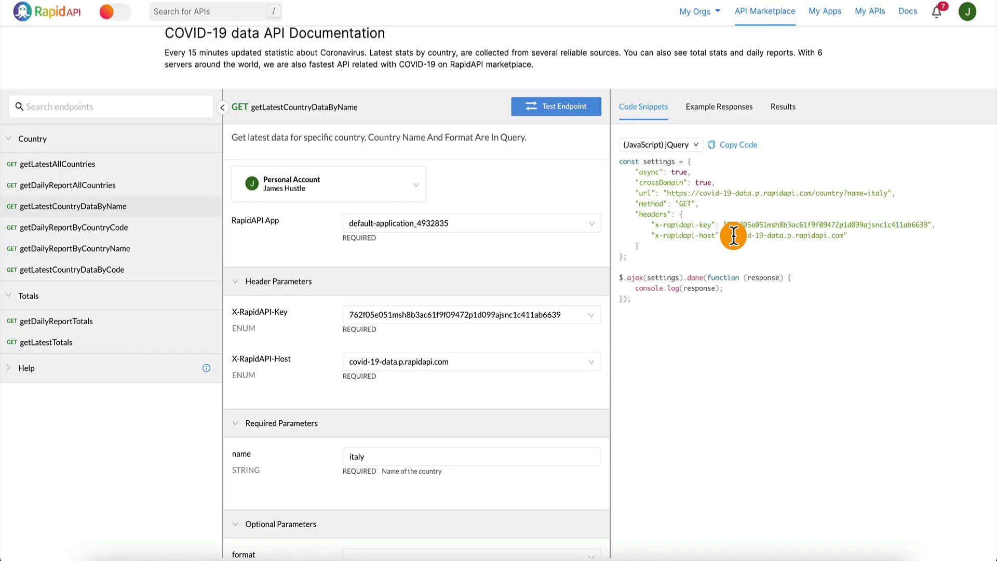
pyautogui.moveTo(731, 236); pyautogui.dragTo(844, 237)
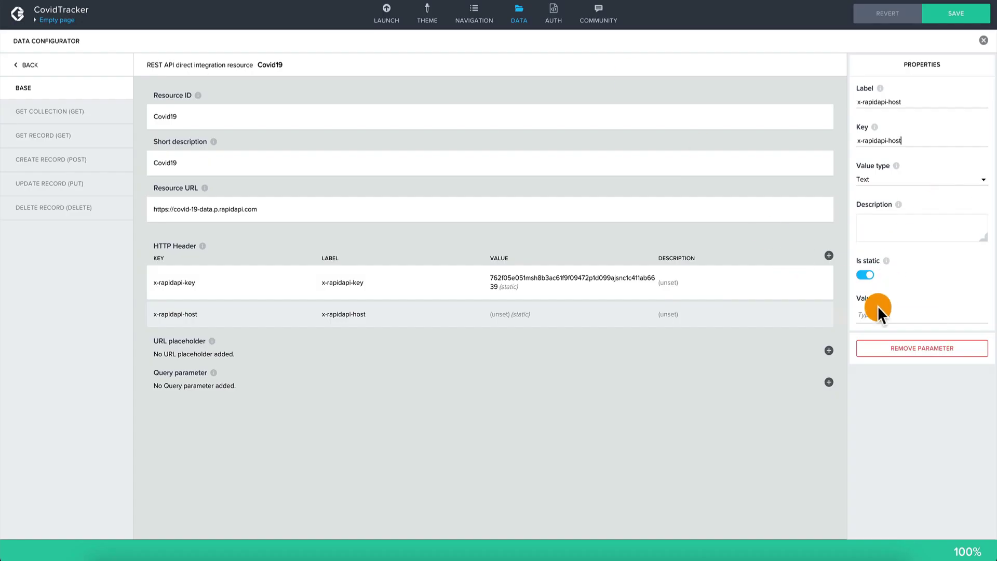
pyautogui.write('covid-19-data.p.rapidapi.com')
pyautogui.click(954, 16)
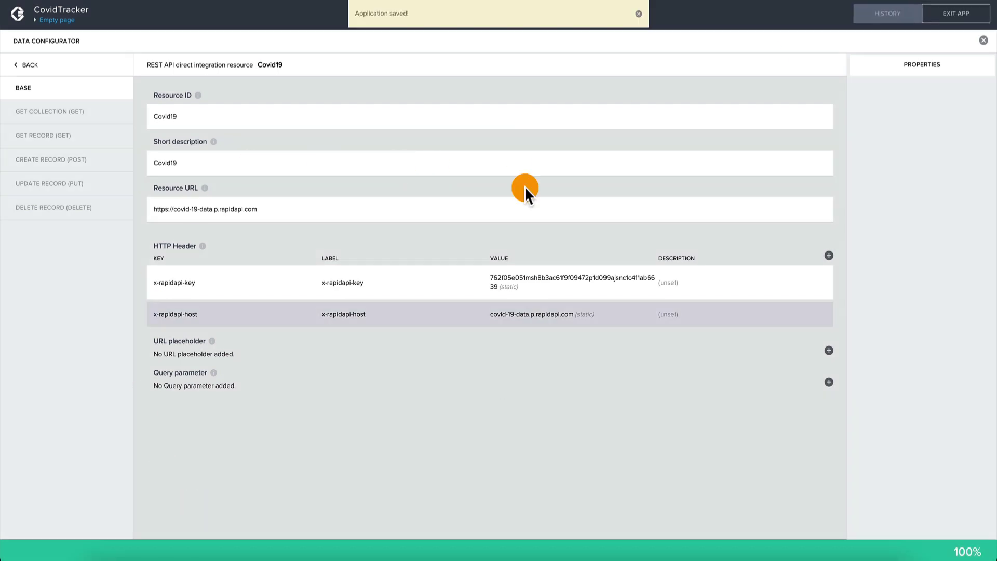
# Set the relative path of the Covid19 resource's Get collection method to /country.
pyautogui.click(129, 118)
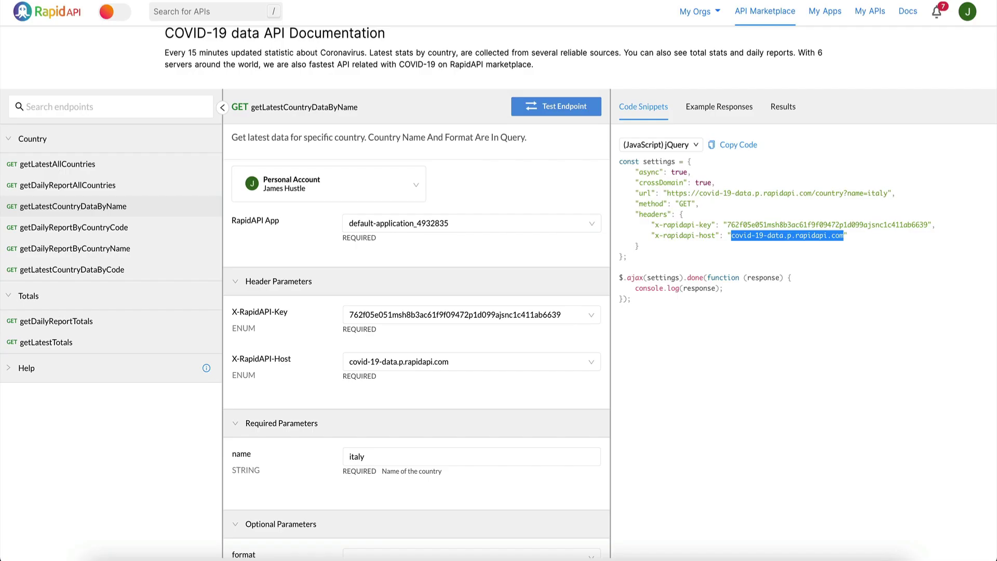
pyautogui.click(784, 106)
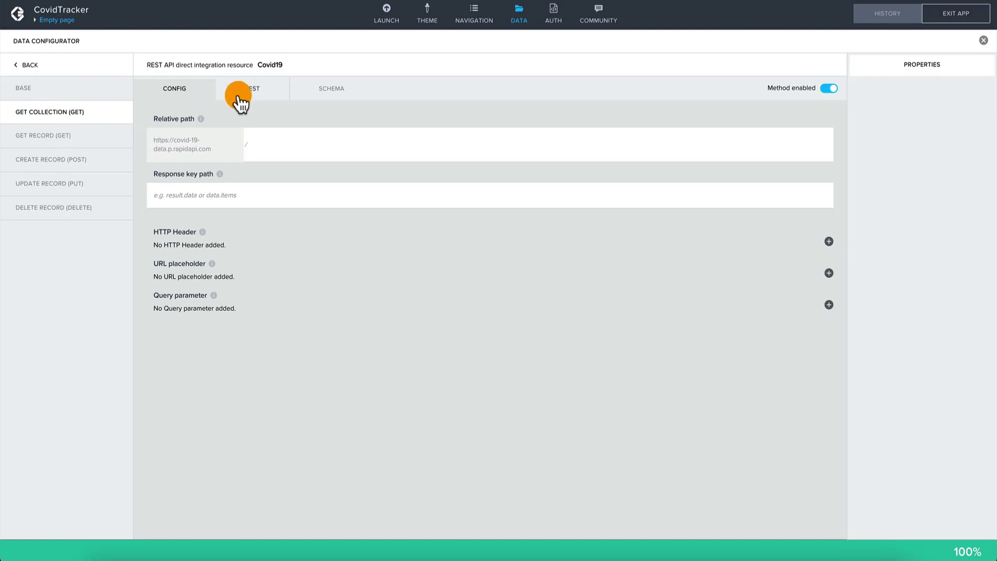
pyautogui.click(279, 151)
pyautogui.write('/')
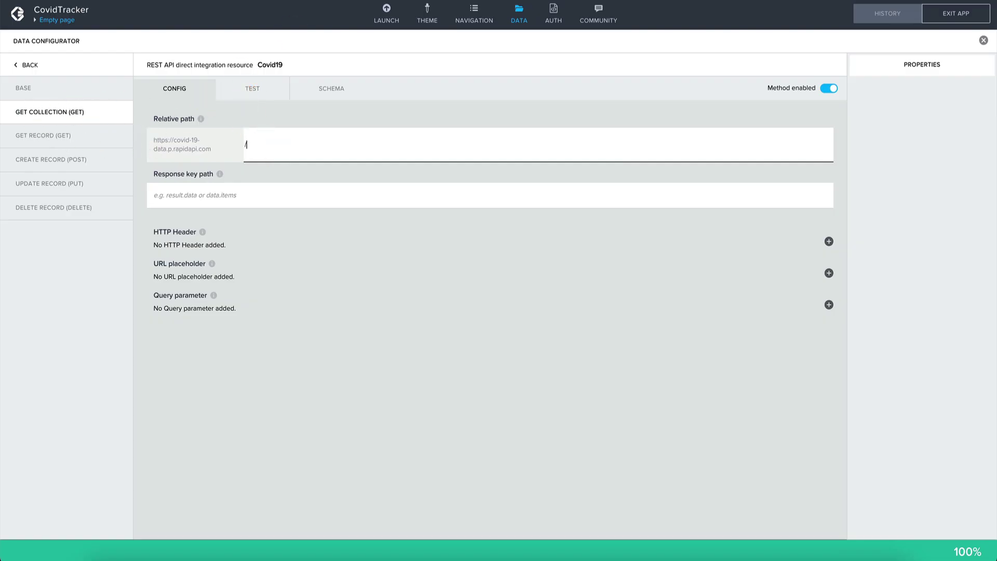
pyautogui.write('country')
pyautogui.click(213, 196)
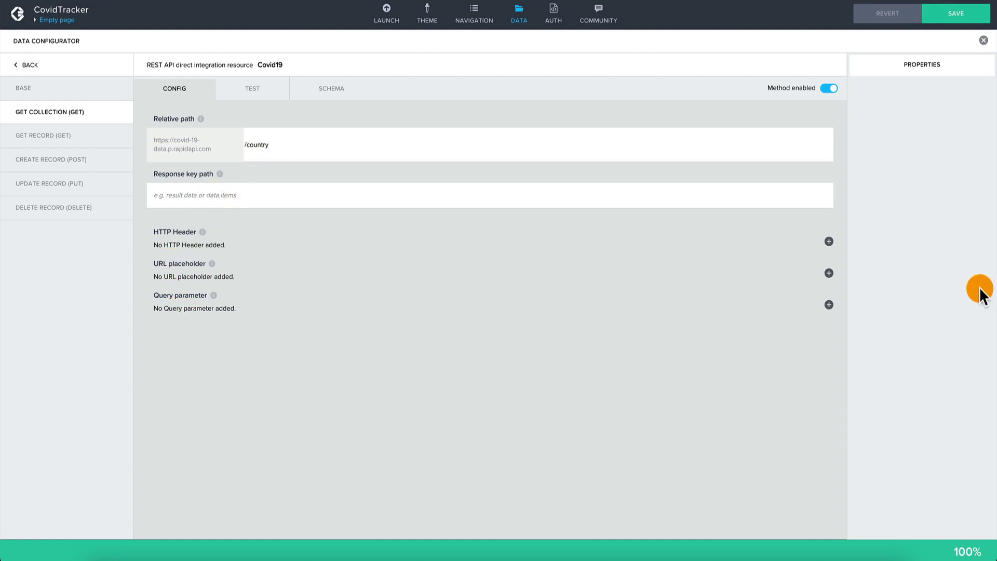
# Add a query parameter to the Get collection method with both label and key set to name.
pyautogui.click(829, 309)
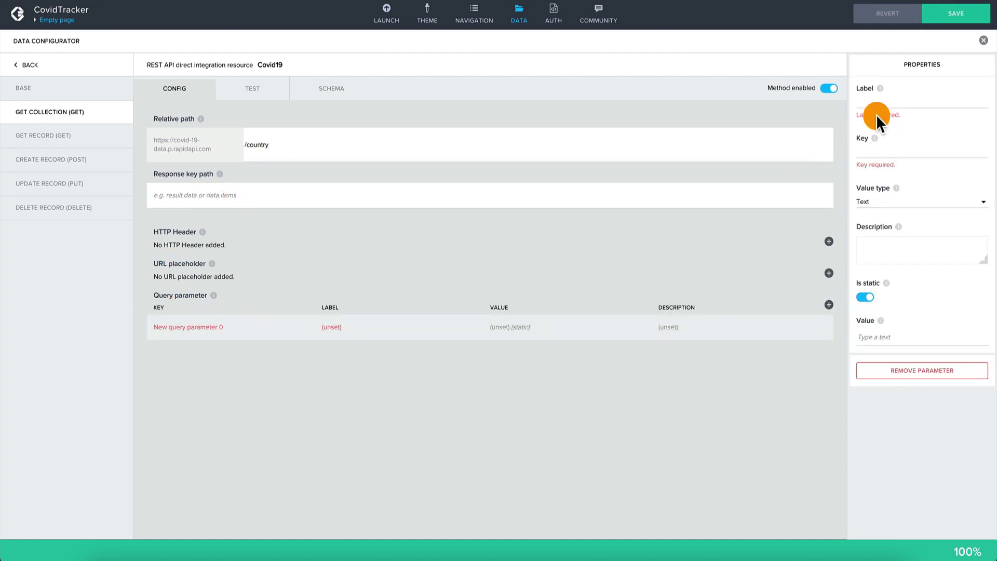
pyautogui.click(899, 99)
pyautogui.write('name')
pyautogui.press('Tab')
pyautogui.write('name')
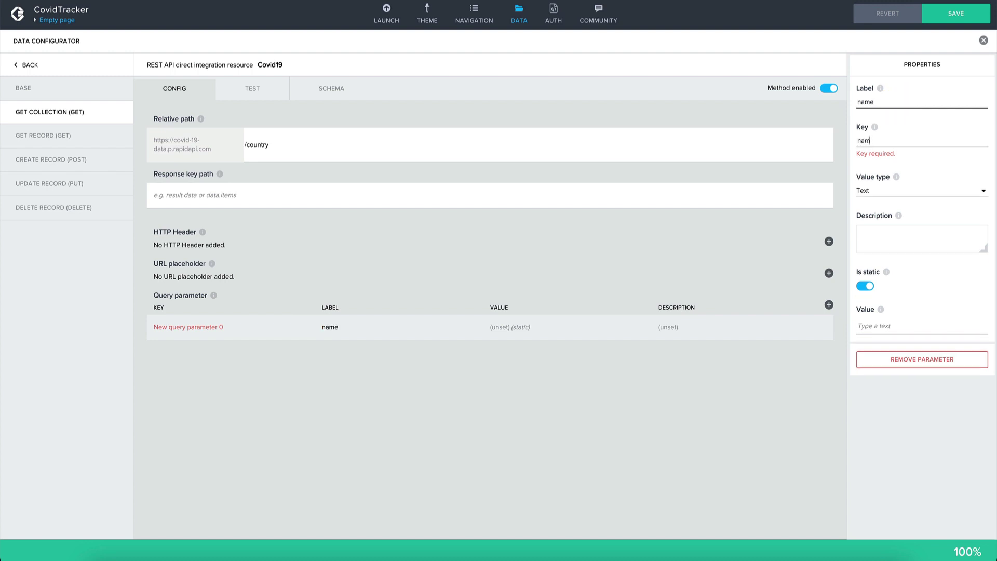
pyautogui.press('Tab')
# Make the name query parameter non-static and non-optional, and save the app.
pyautogui.click(863, 277)
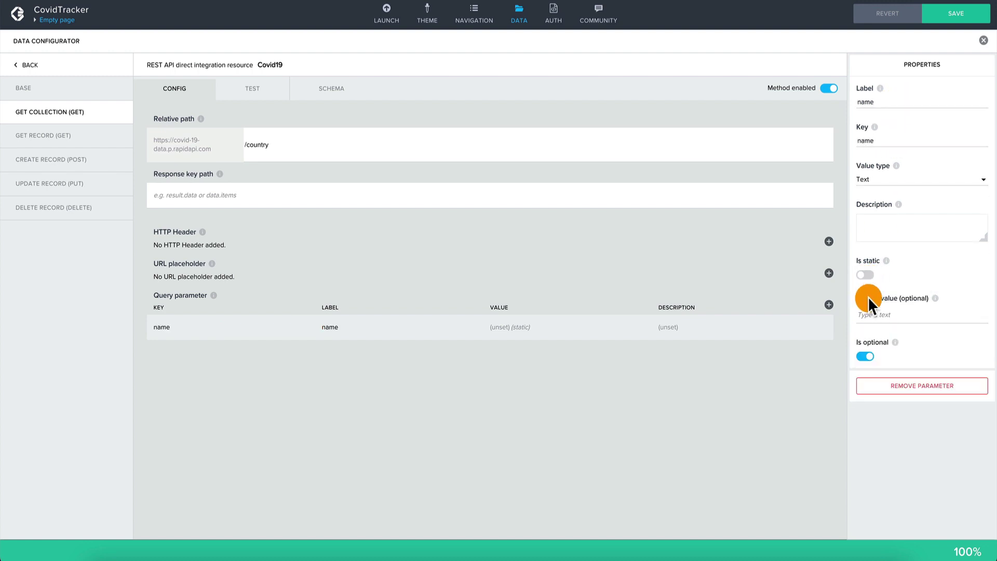
pyautogui.click(893, 317)
pyautogui.click(863, 357)
pyautogui.click(918, 317)
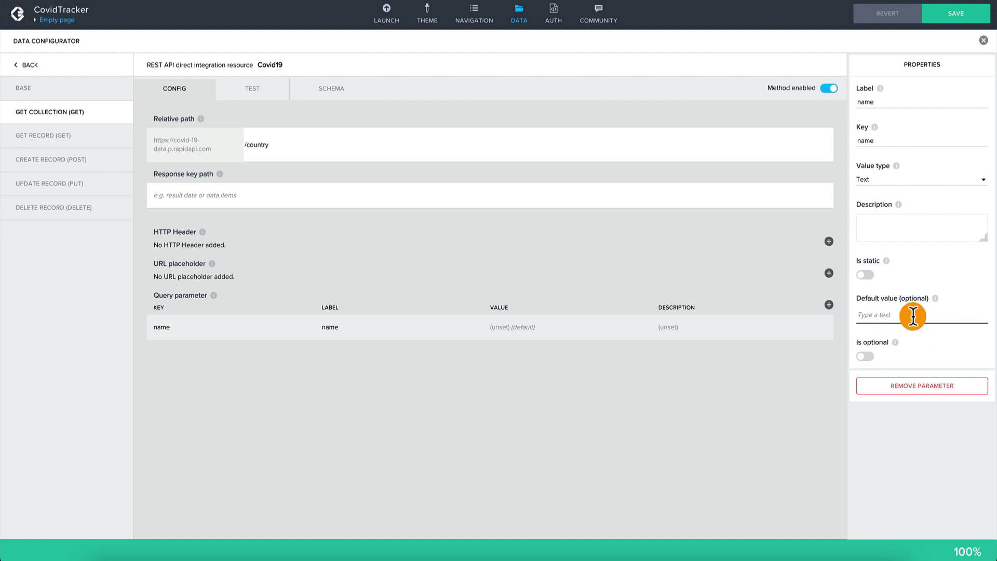
pyautogui.click(960, 22)
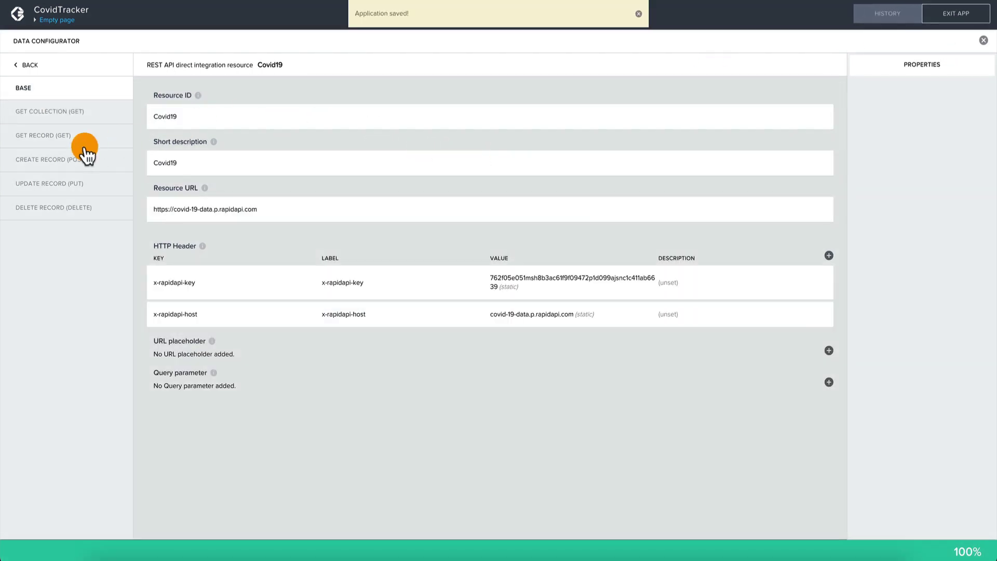
# Run a test of the Get collection request with italy as the name parameter.
pyautogui.click(67, 111)
pyautogui.click(267, 93)
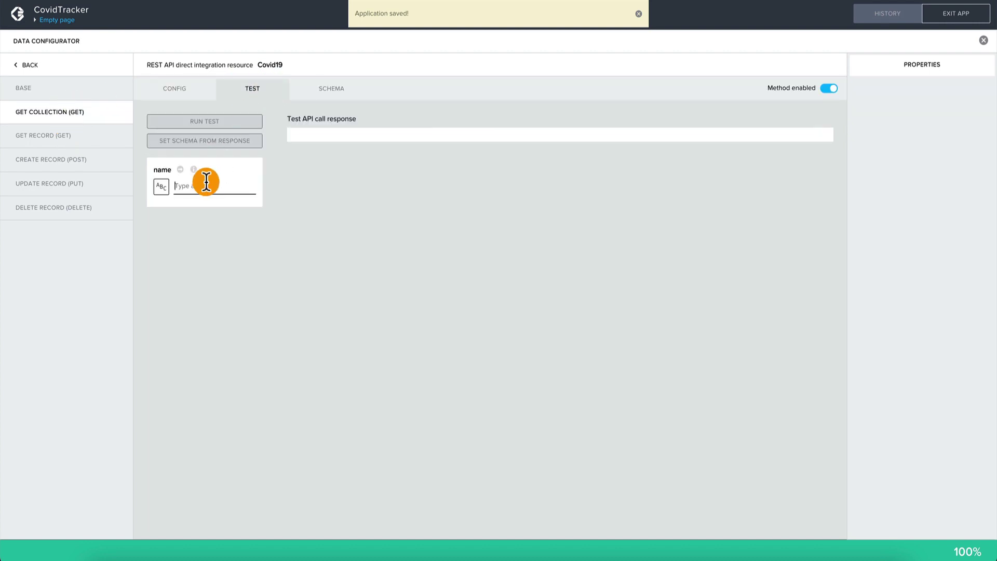
pyautogui.write('italy')
pyautogui.click(223, 124)
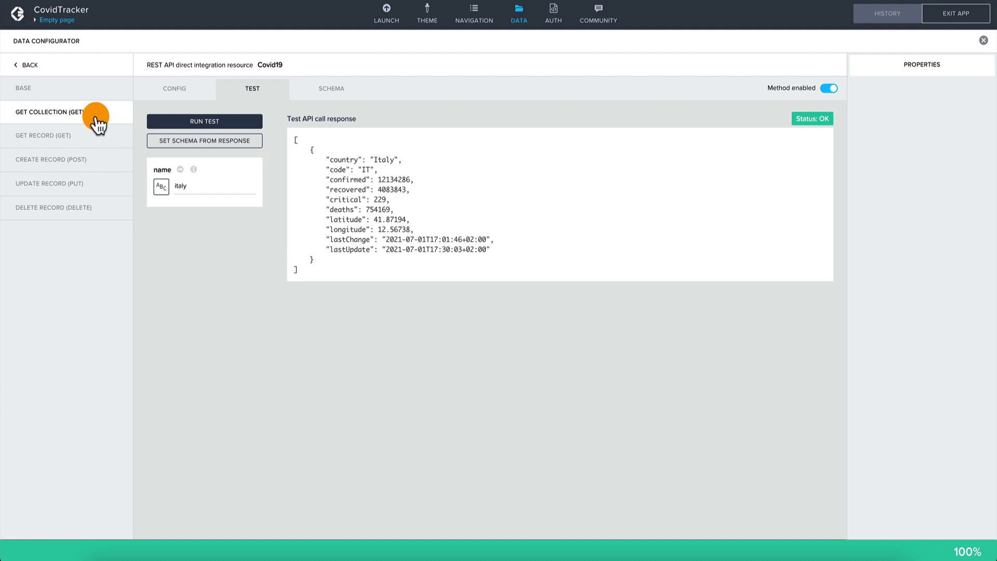
# Set the Get collection schema from the test response, save, and return to the page canvas.
pyautogui.click(331, 98)
pyautogui.click(275, 96)
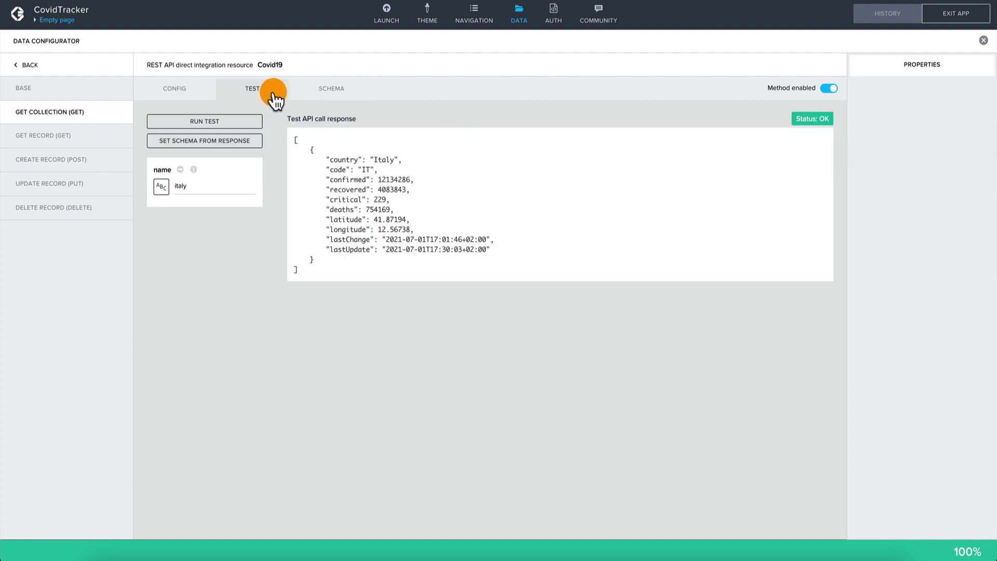
pyautogui.click(199, 146)
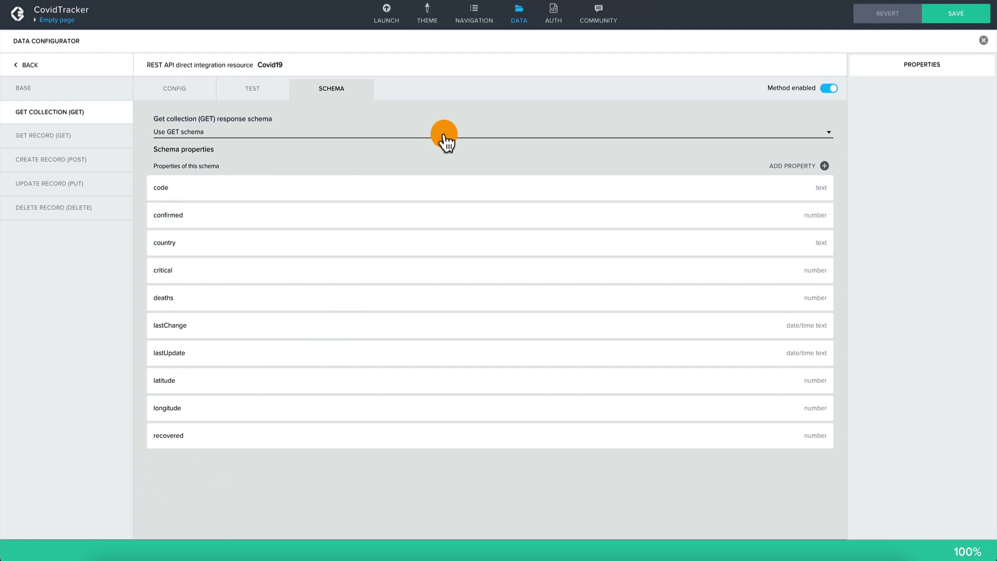
pyautogui.click(957, 15)
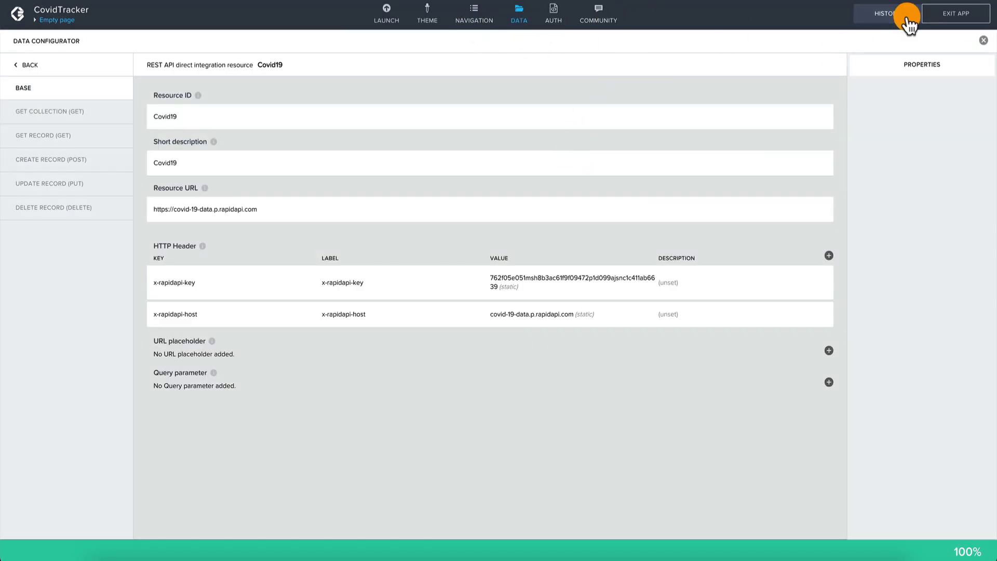
pyautogui.click(983, 40)
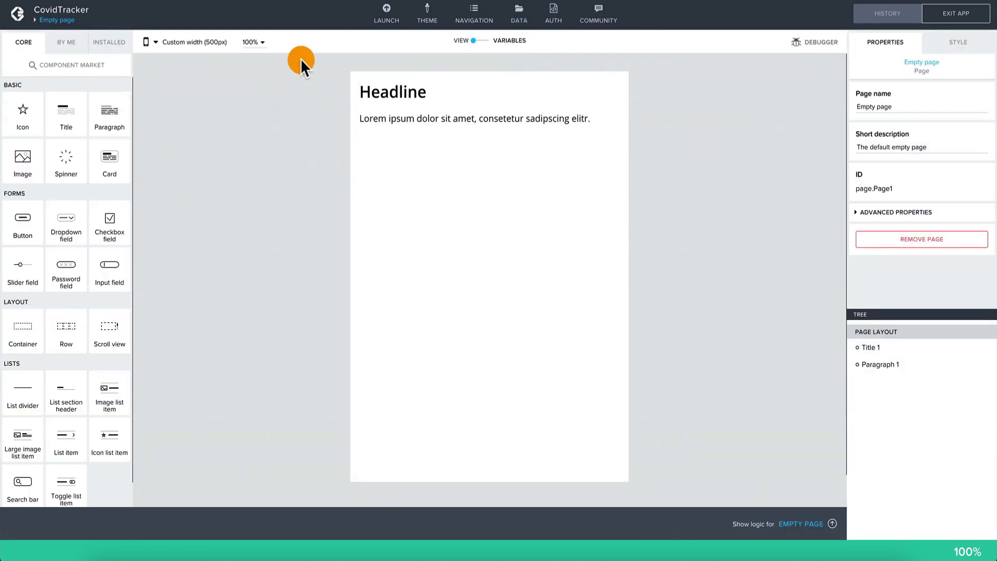
pyautogui.click(479, 42)
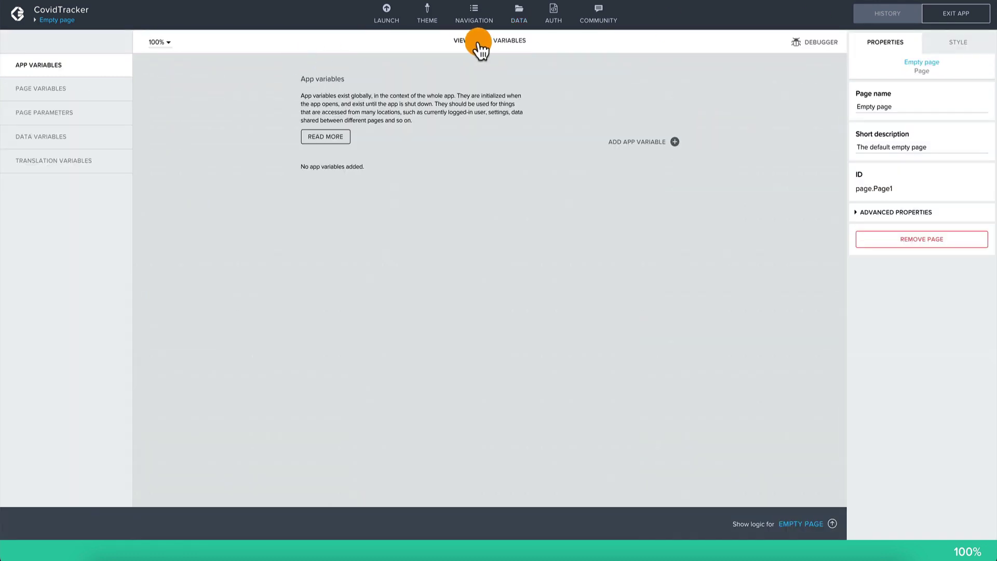
pyautogui.click(479, 43)
pyautogui.click(479, 43)
pyautogui.click(58, 136)
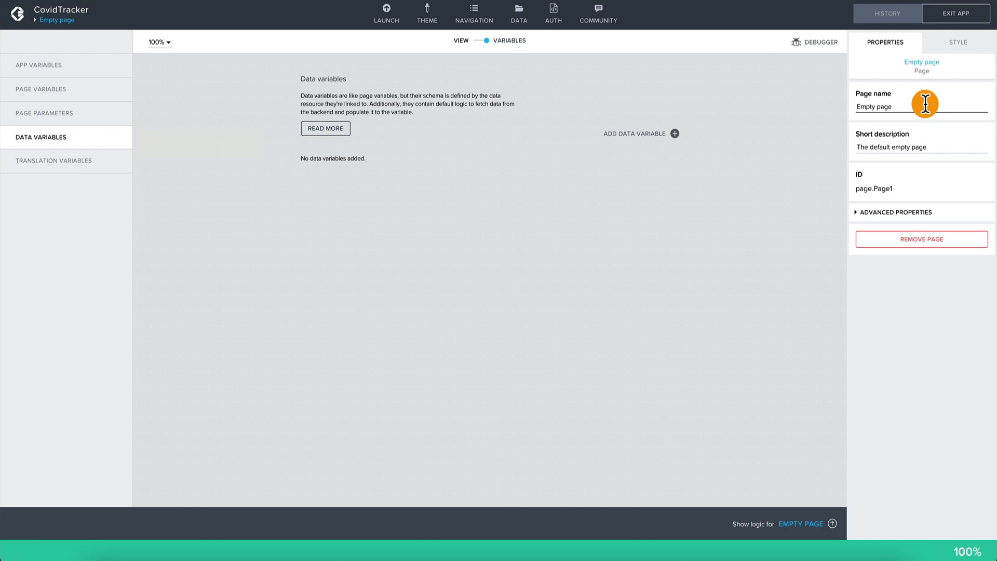
pyautogui.click(479, 43)
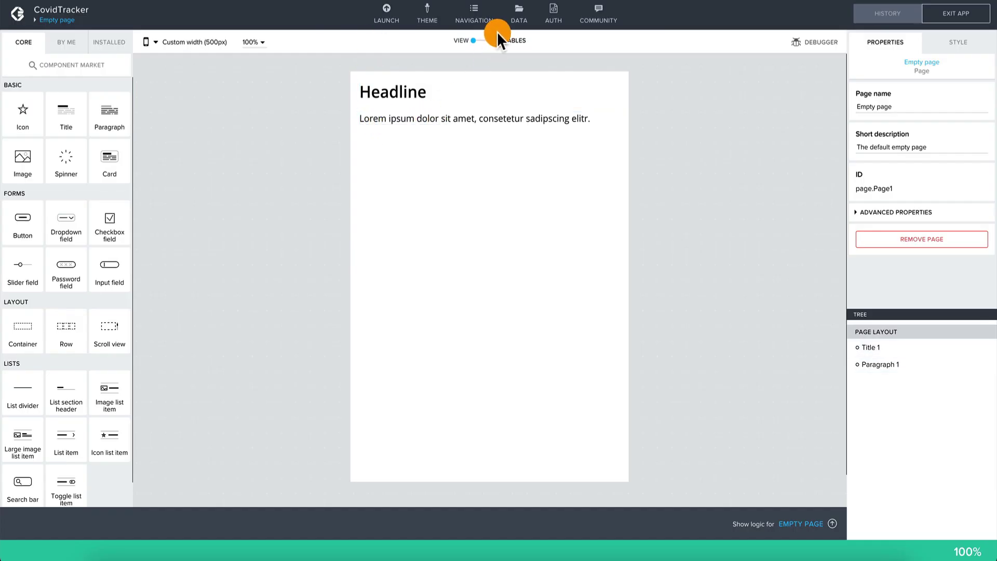
# Add a data variable from the Covid19 resource to the page and name it IT.
pyautogui.click(497, 34)
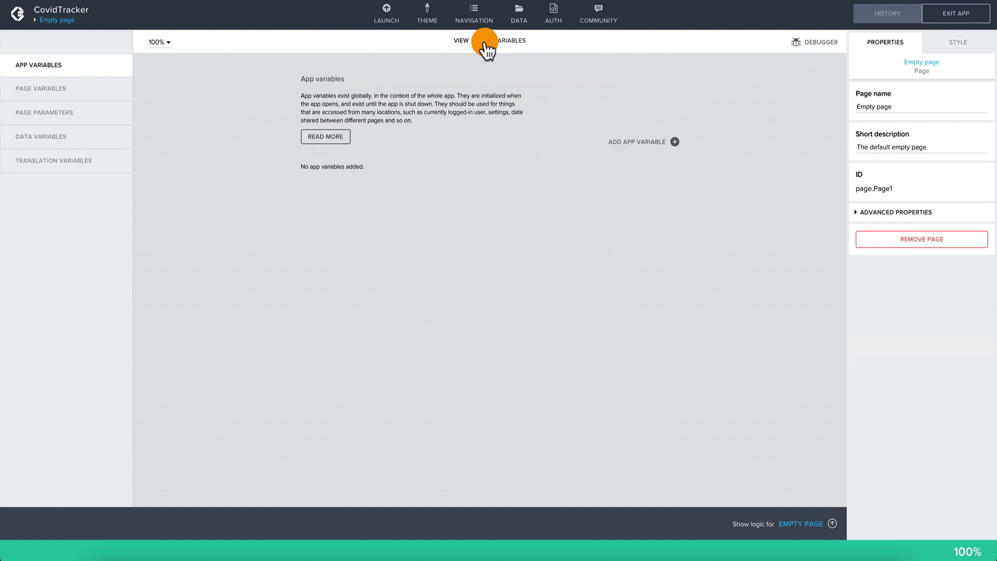
pyautogui.click(75, 139)
pyautogui.click(649, 135)
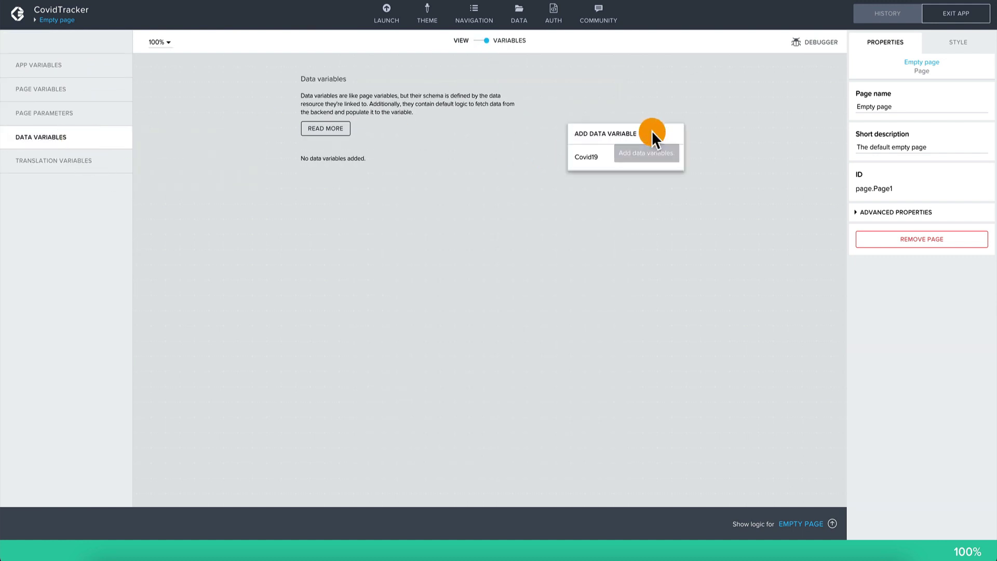
pyautogui.click(601, 160)
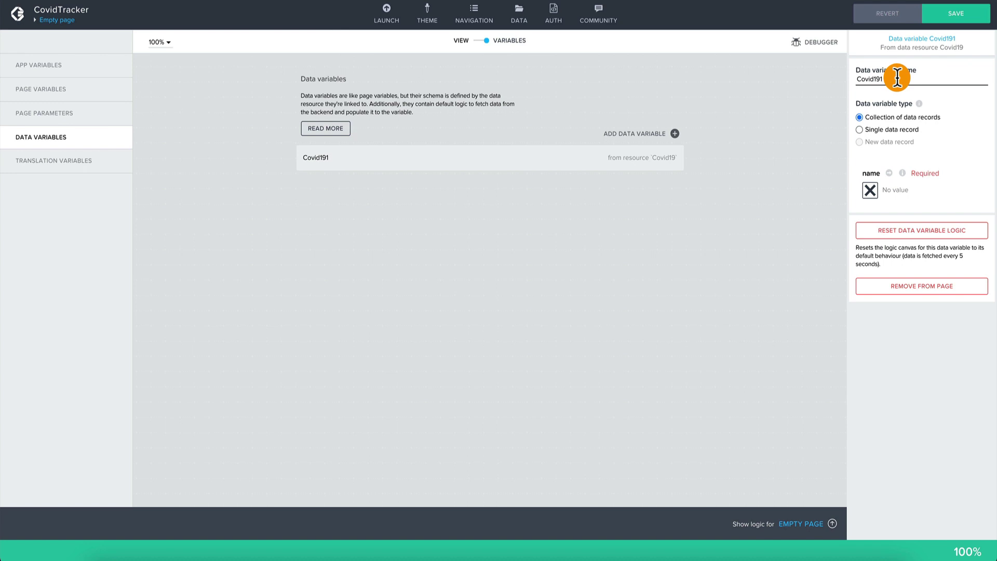
pyautogui.click(897, 78)
pyautogui.write('-IT')
pyautogui.click(527, 231)
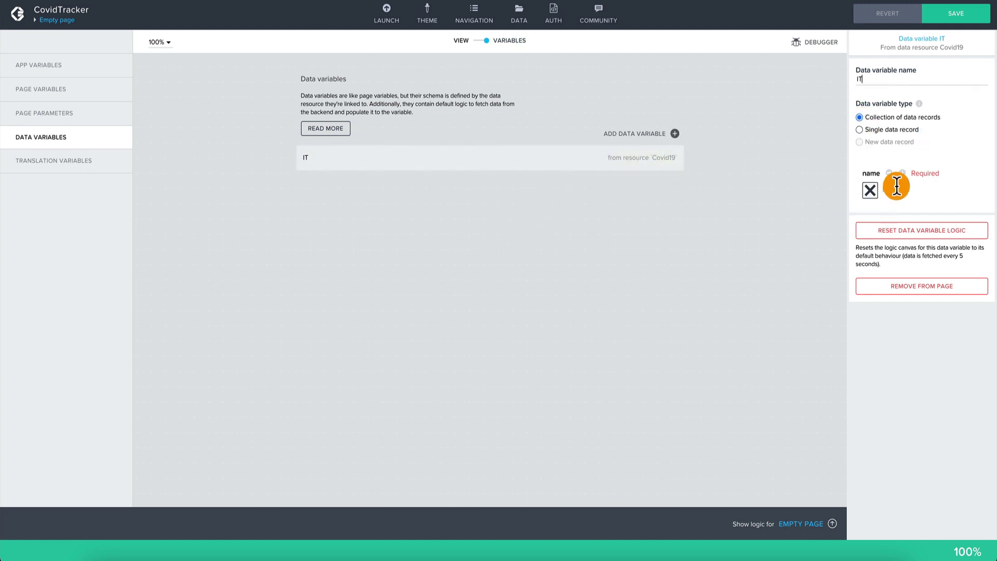
# Bind the IT data variable's name parameter to the static text italy and save.
pyautogui.click(872, 196)
pyautogui.click(363, 207)
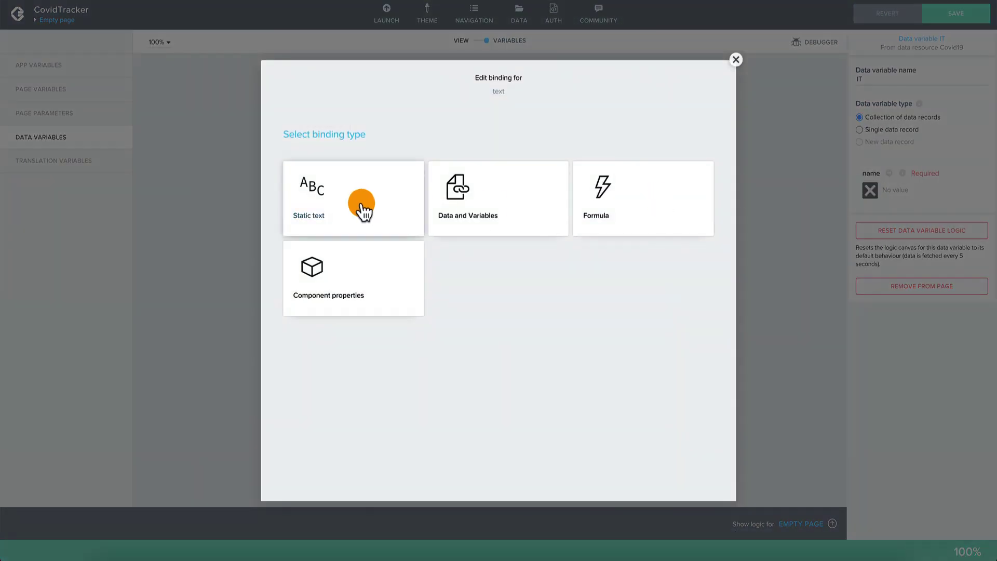
pyautogui.click(899, 191)
pyautogui.write('italy')
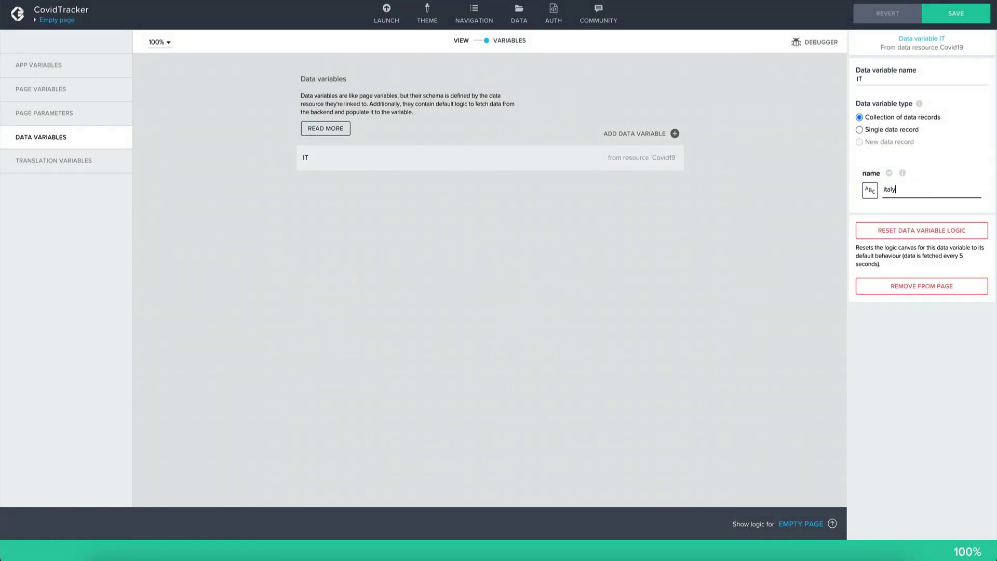
pyautogui.click(950, 16)
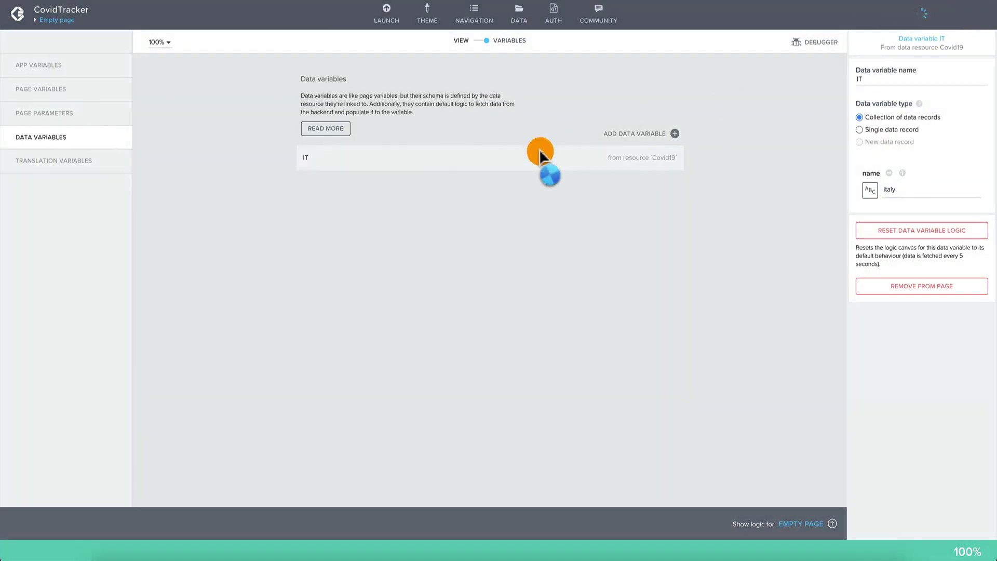
# Add two more data variables from the Covid19 resource and name the second one ES.
pyautogui.click(671, 134)
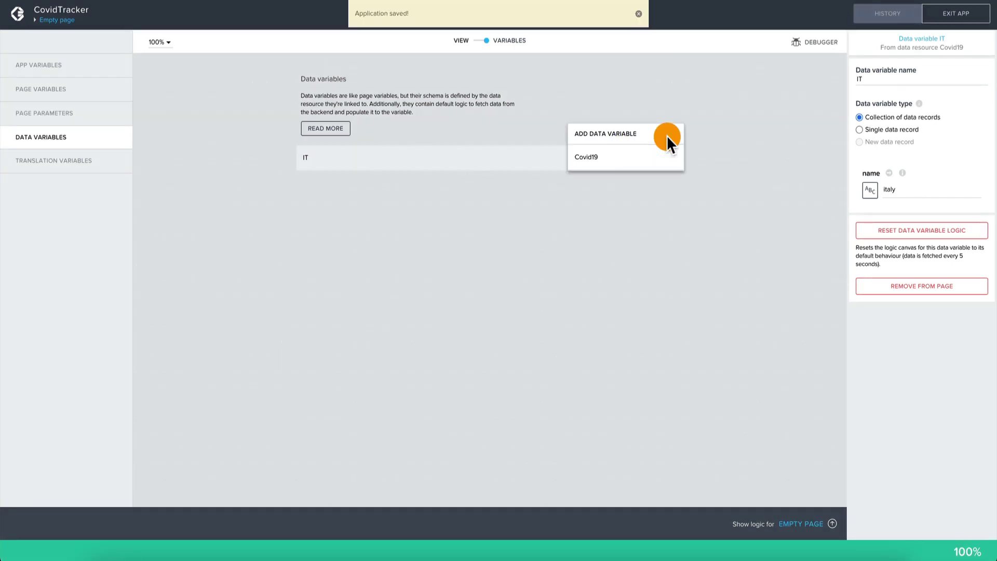
pyautogui.click(631, 158)
pyautogui.click(674, 134)
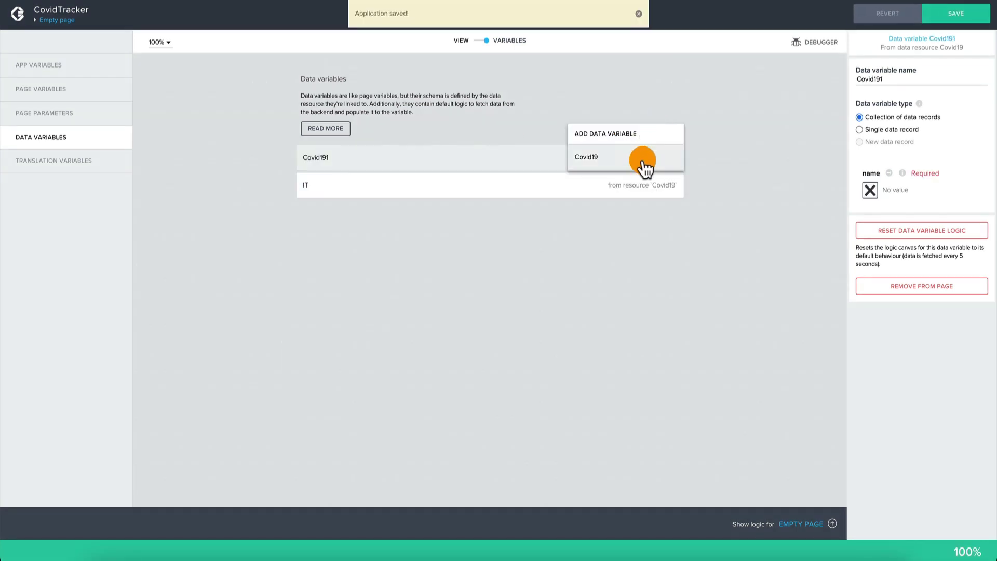
pyautogui.click(641, 162)
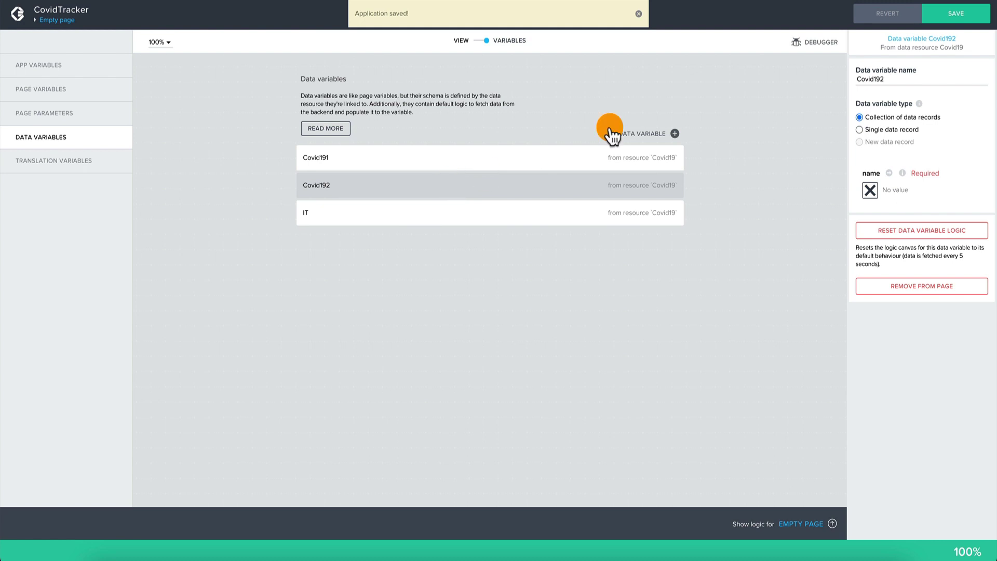
pyautogui.doubleClick(912, 78)
pyautogui.write('ES')
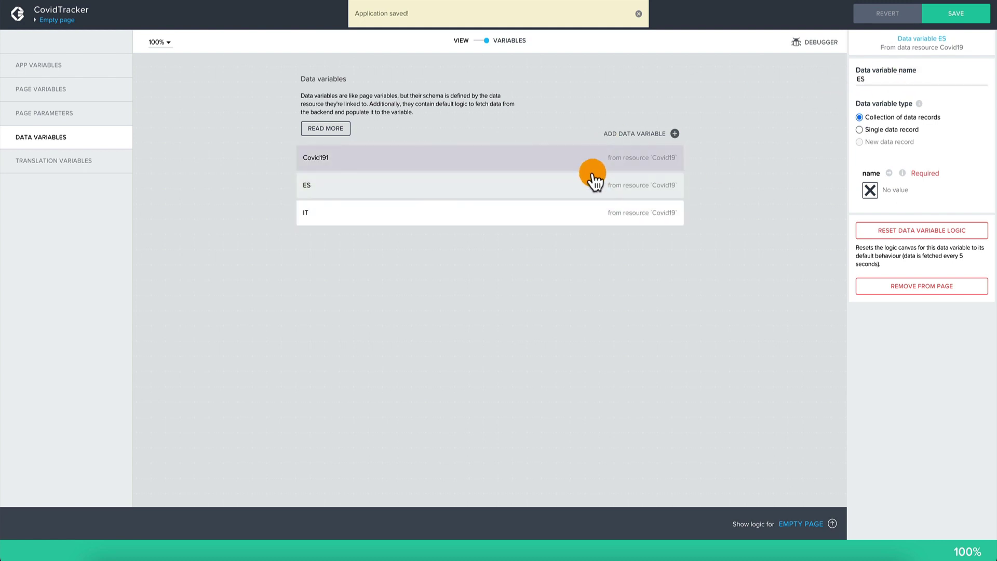
# Bind the ES data variable's name parameter to the static text spain and save.
pyautogui.click(869, 190)
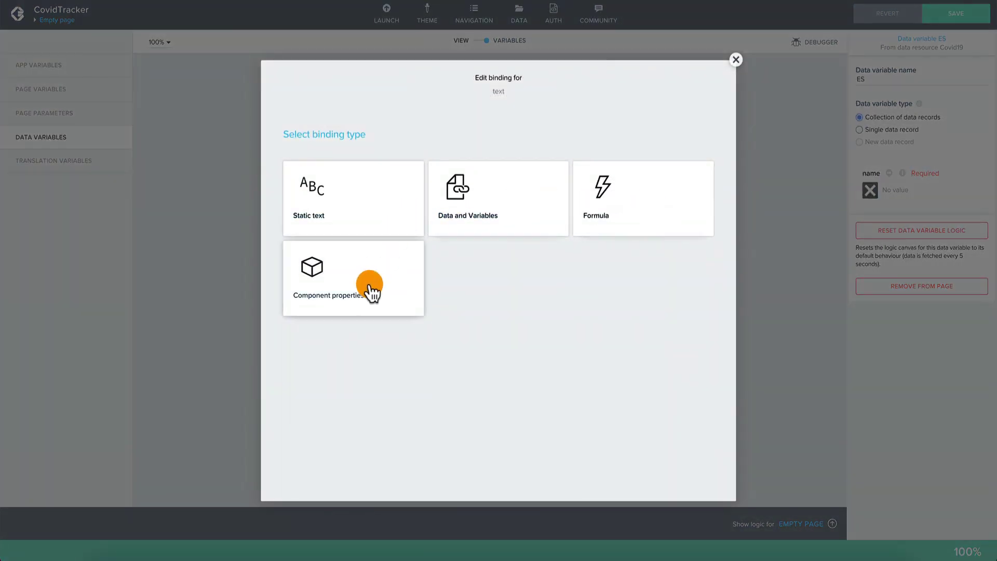
pyautogui.click(387, 218)
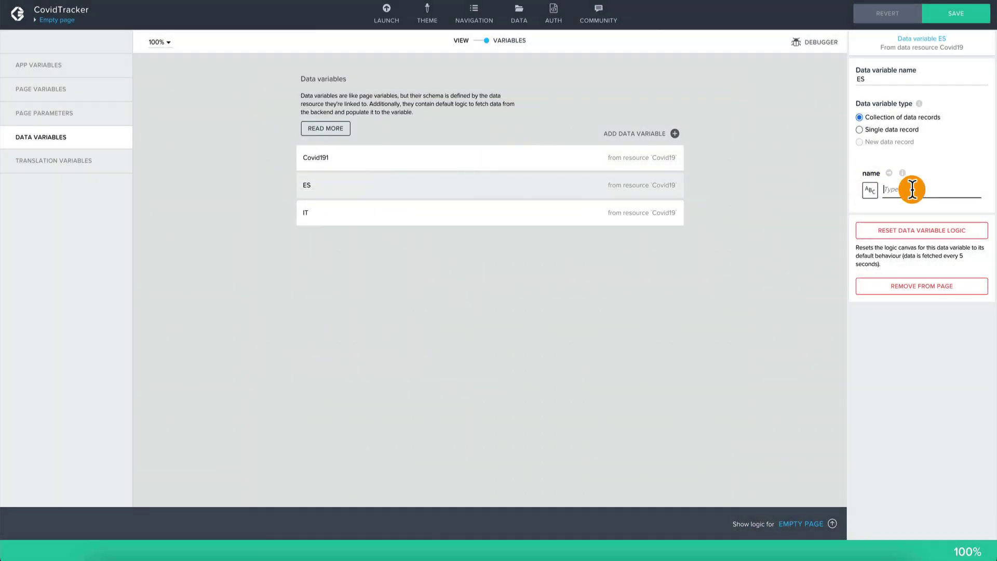
pyautogui.write('spain')
pyautogui.click(955, 15)
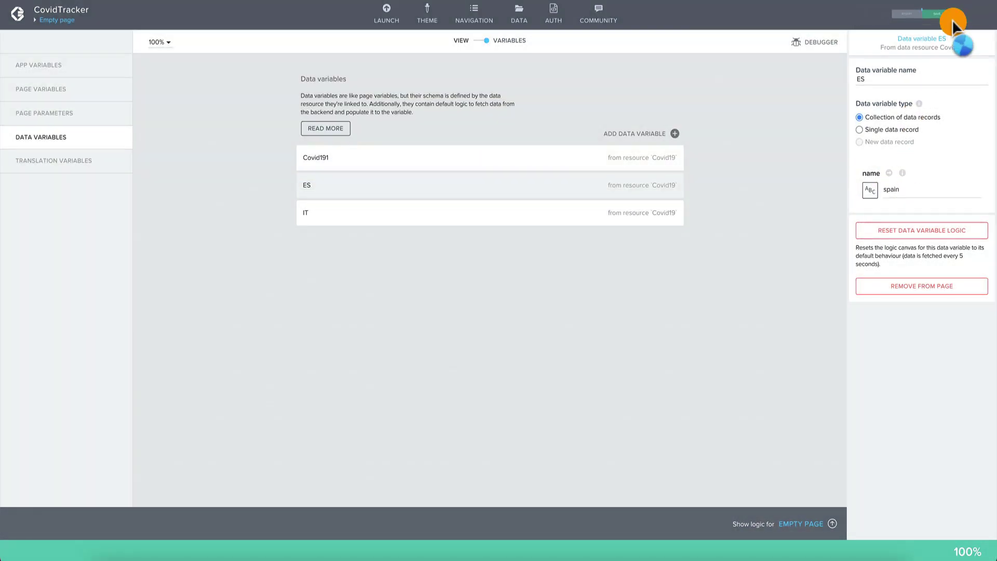
# Add another two collection data variables from the Covid19 resource to the page.
pyautogui.click(433, 167)
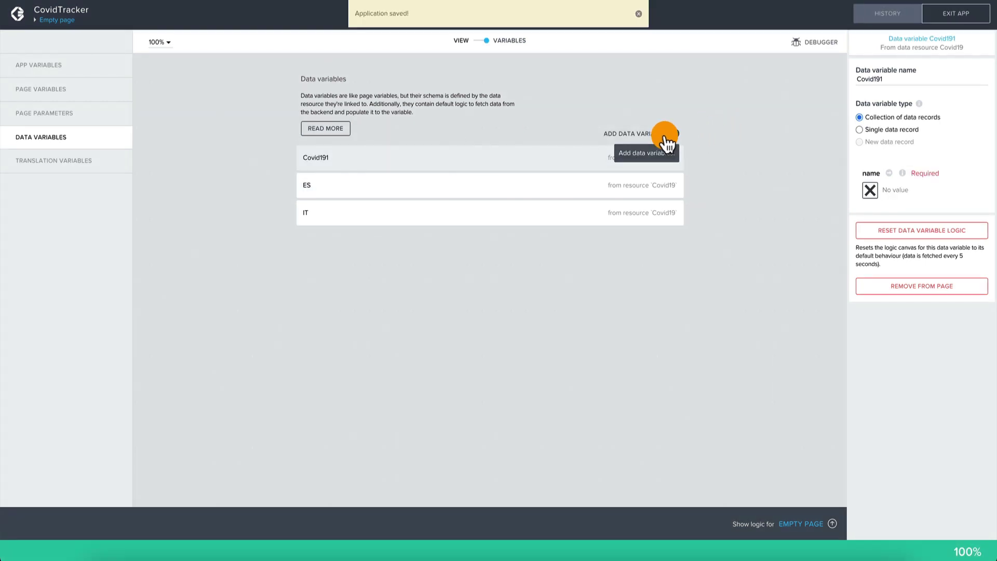
pyautogui.click(672, 134)
pyautogui.click(647, 159)
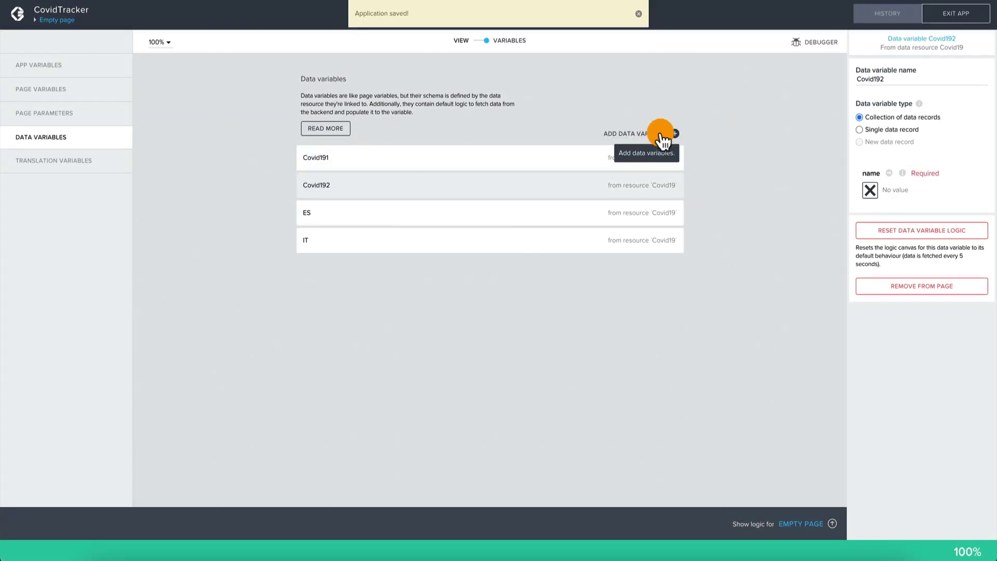
pyautogui.click(661, 133)
pyautogui.click(649, 162)
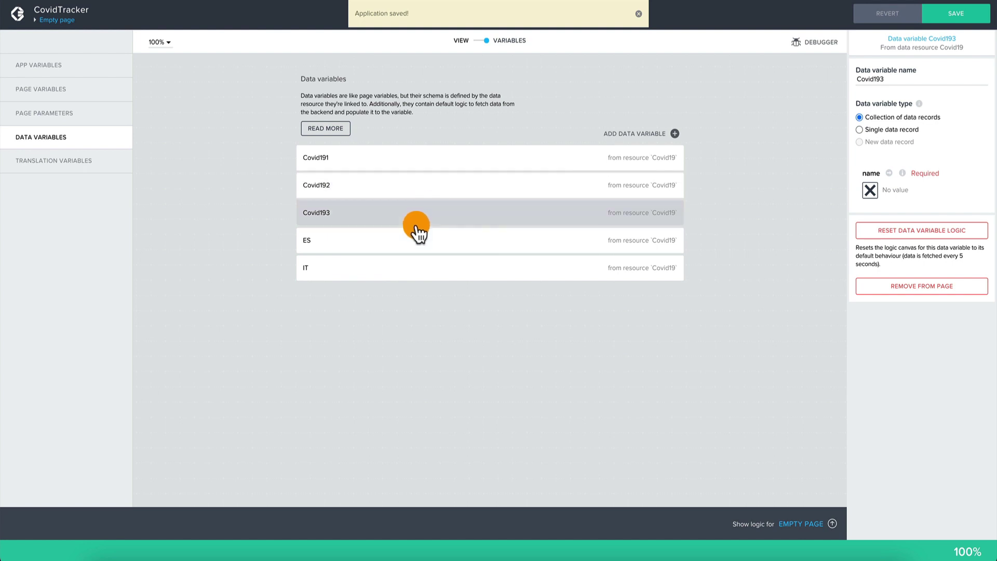
# Rename the Covid193 data variable as PT, bind its name parameter to the static text portugal and save.
pyautogui.doubleClick(900, 77)
pyautogui.write('PT')
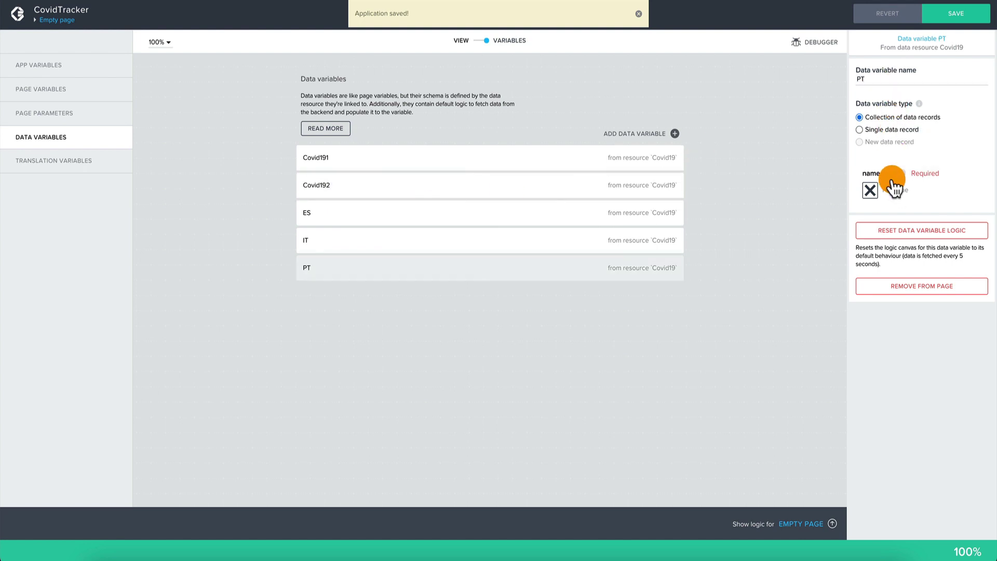
pyautogui.click(870, 193)
pyautogui.click(391, 204)
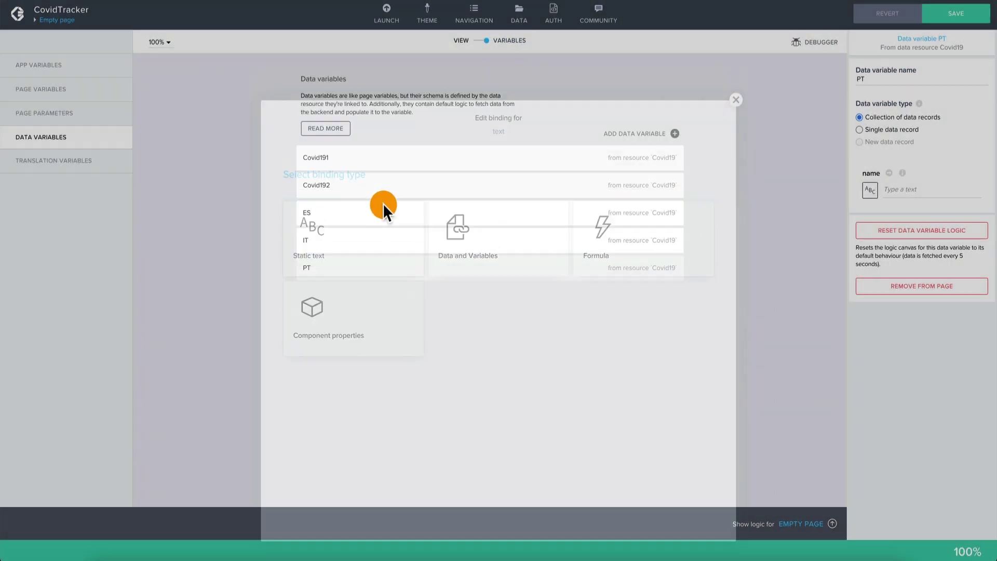
pyautogui.click(908, 190)
pyautogui.write('portugal')
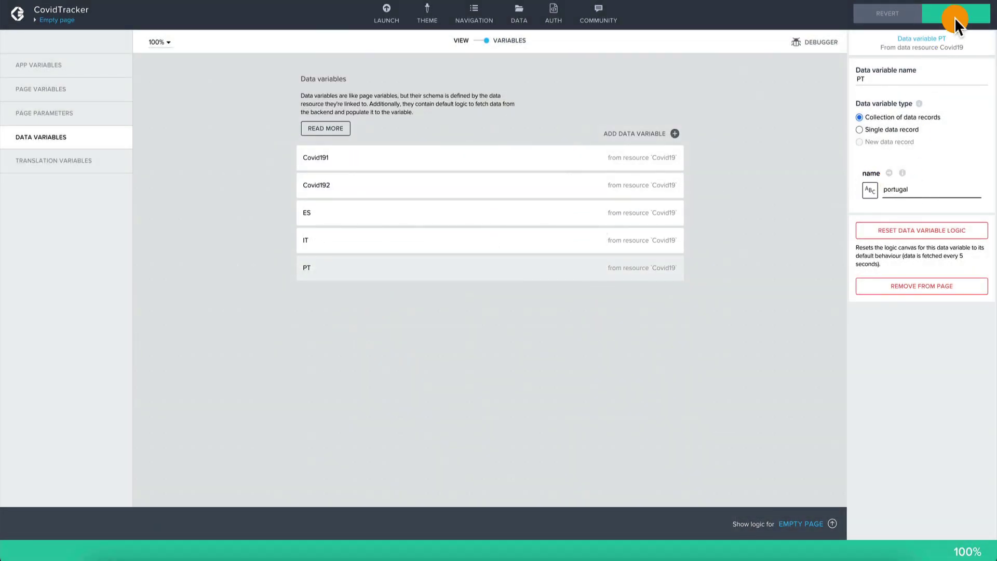
pyautogui.click(954, 17)
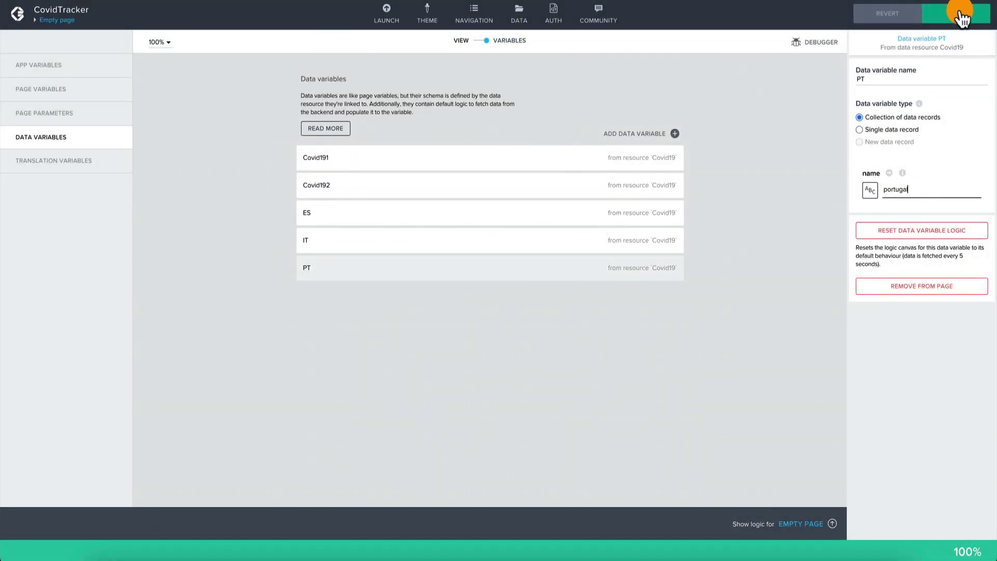
# Rename the Covid192 data variable as GR.
pyautogui.click(439, 193)
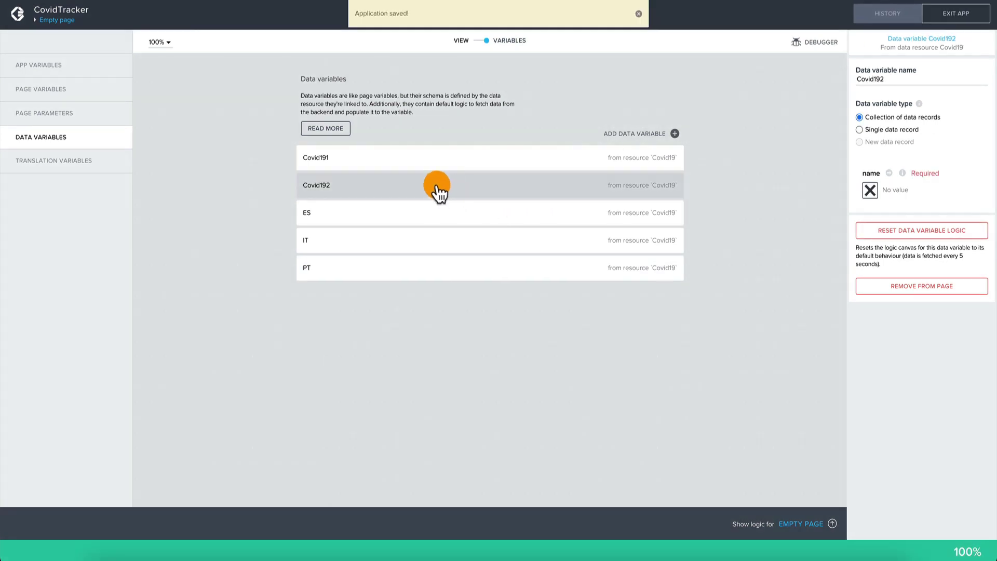
pyautogui.click(920, 76)
pyautogui.hotkey('ctrl', 'a')
pyautogui.press('BackSpace')
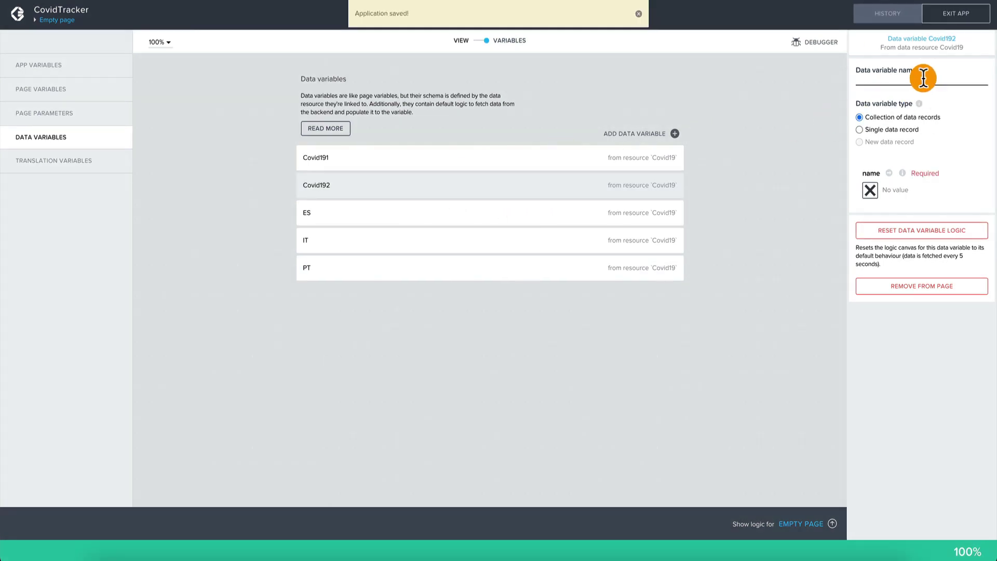
pyautogui.write('GR')
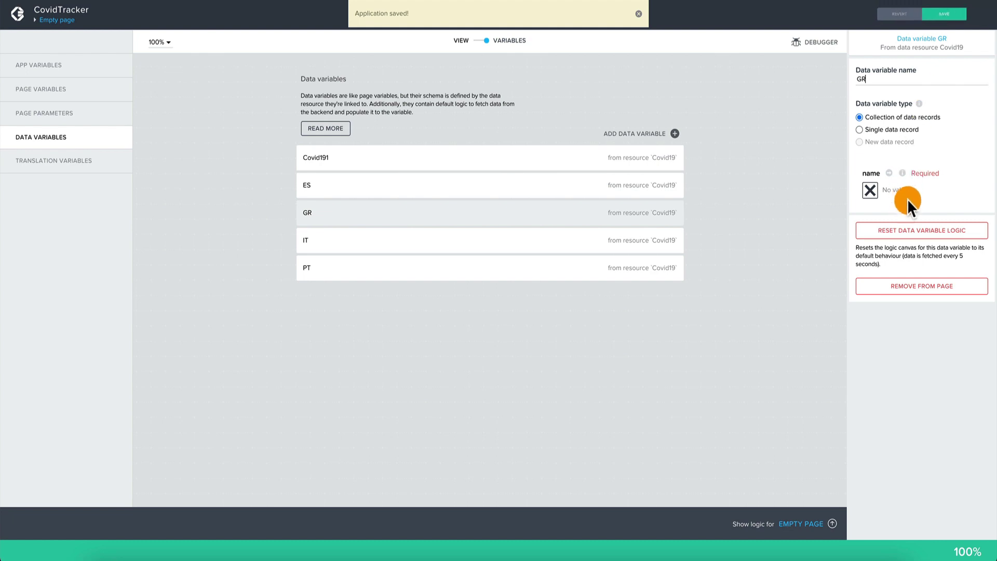
# Bind the GR data variable's name parameter to the static text Greece and save.
pyautogui.click(870, 190)
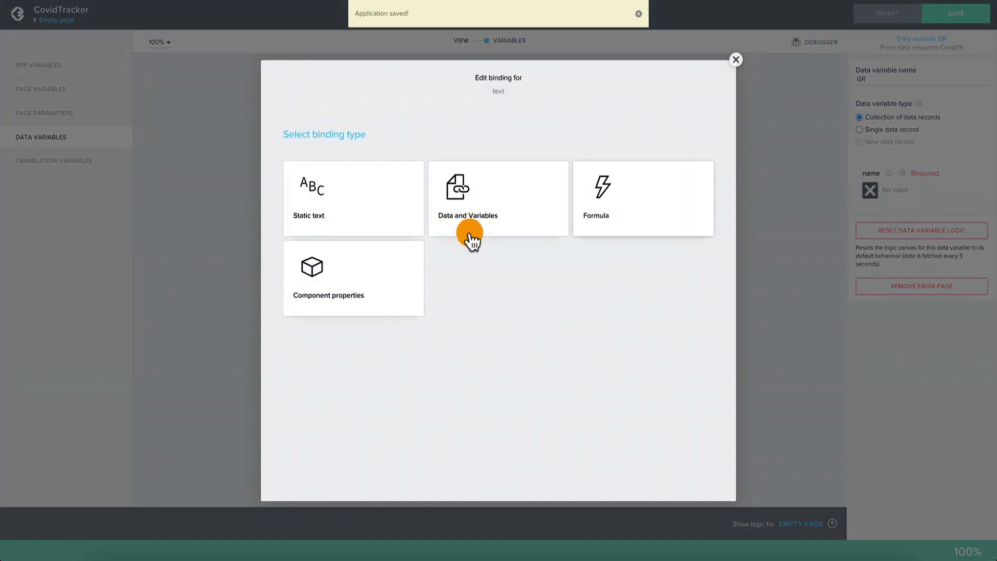
pyautogui.click(364, 222)
pyautogui.write('GR')
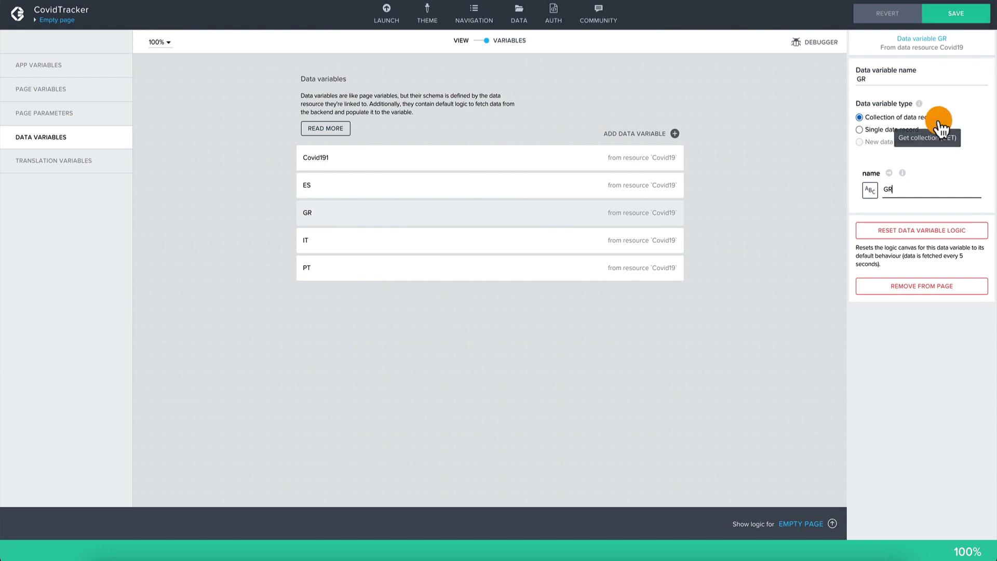
pyautogui.press('BackSpace')
pyautogui.write('reece')
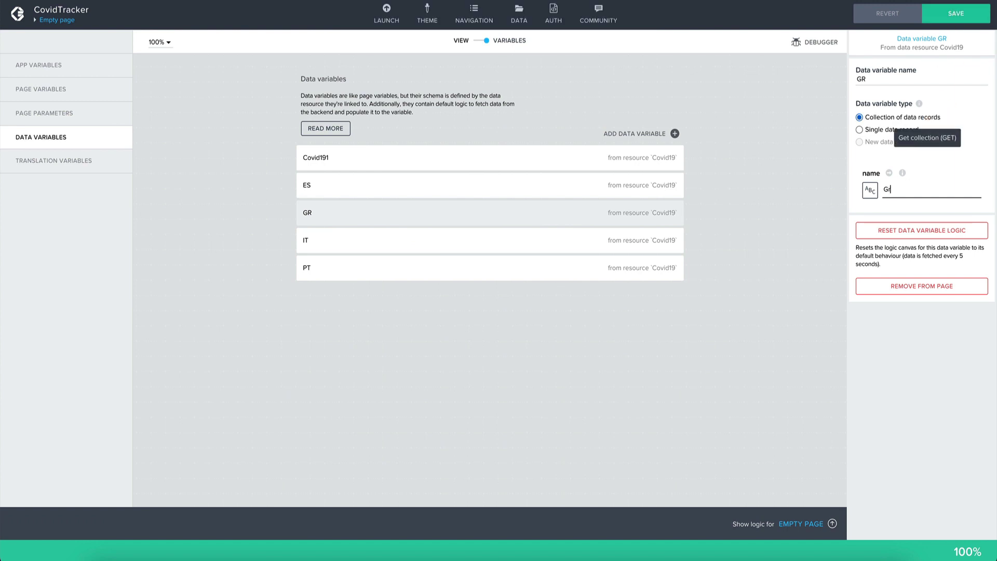
pyautogui.click(958, 14)
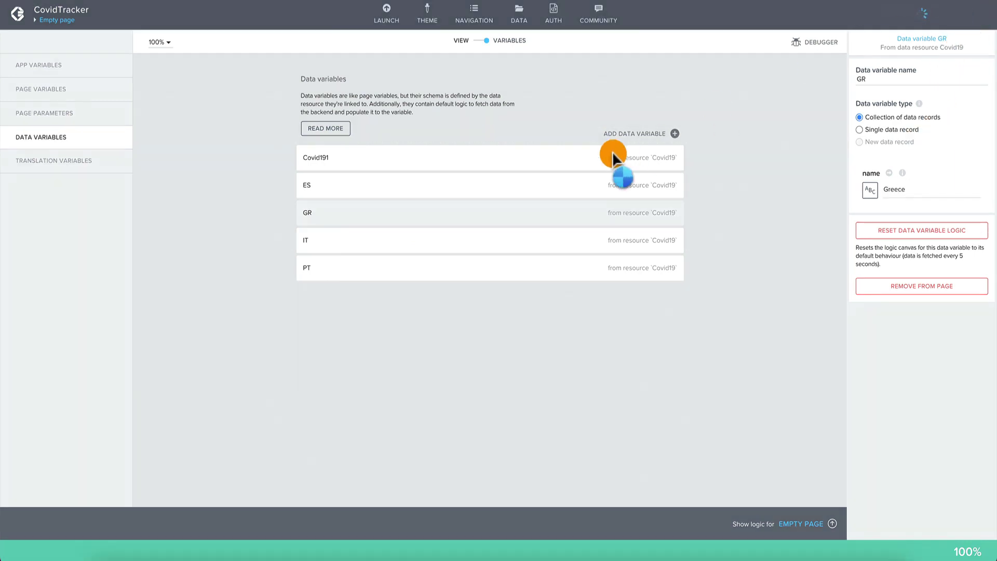
# Check the PT variable's name value for its spelling, change the GR variable's name value to lowercase greece and save.
pyautogui.click(422, 278)
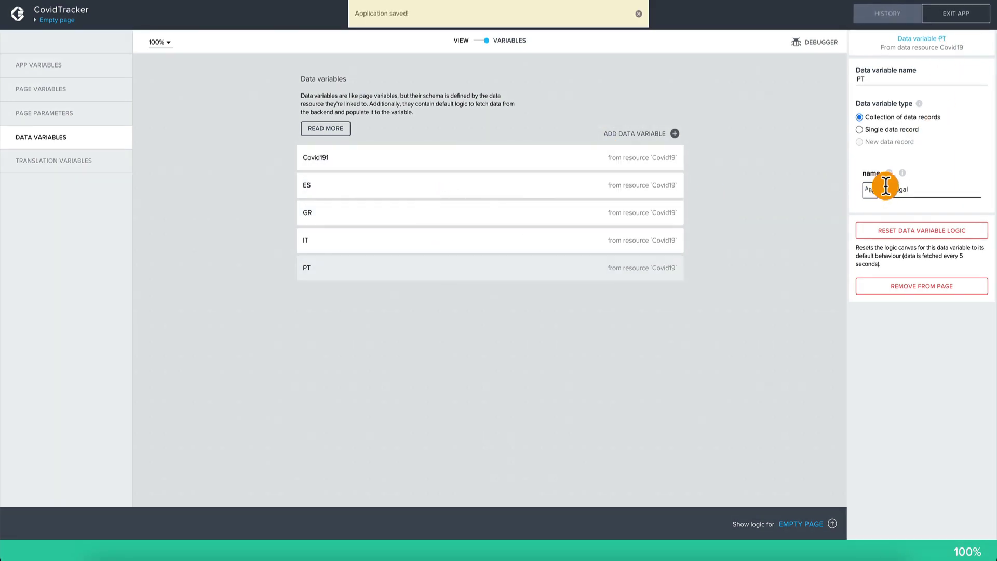
pyautogui.click(570, 243)
pyautogui.click(572, 224)
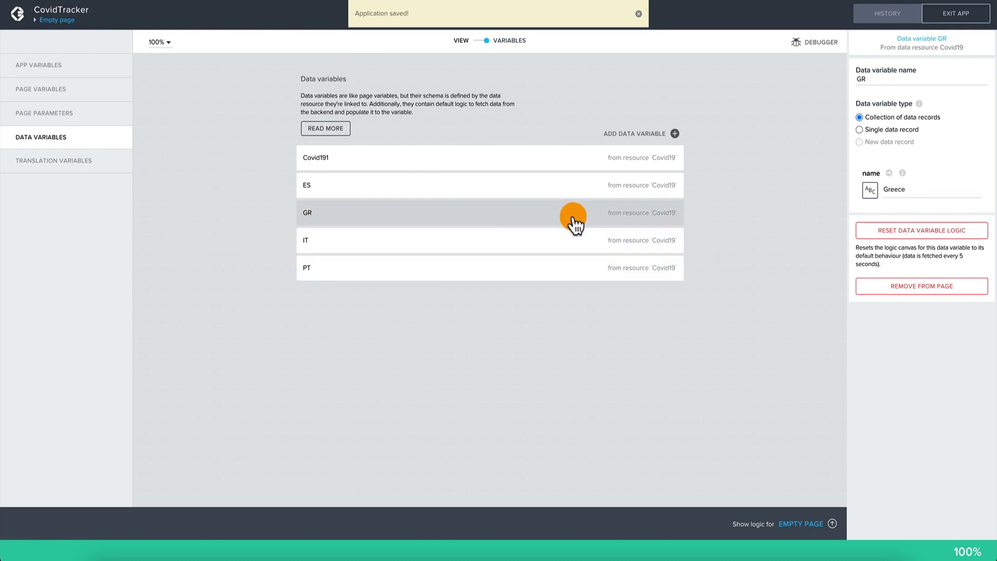
pyautogui.click(887, 189)
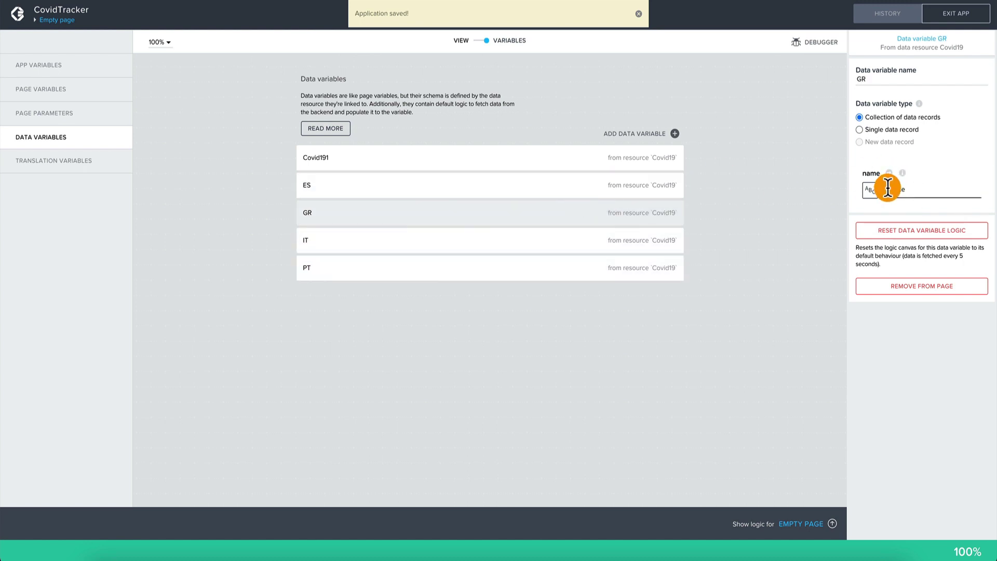
pyautogui.press('BackSpace')
pyautogui.write('greece')
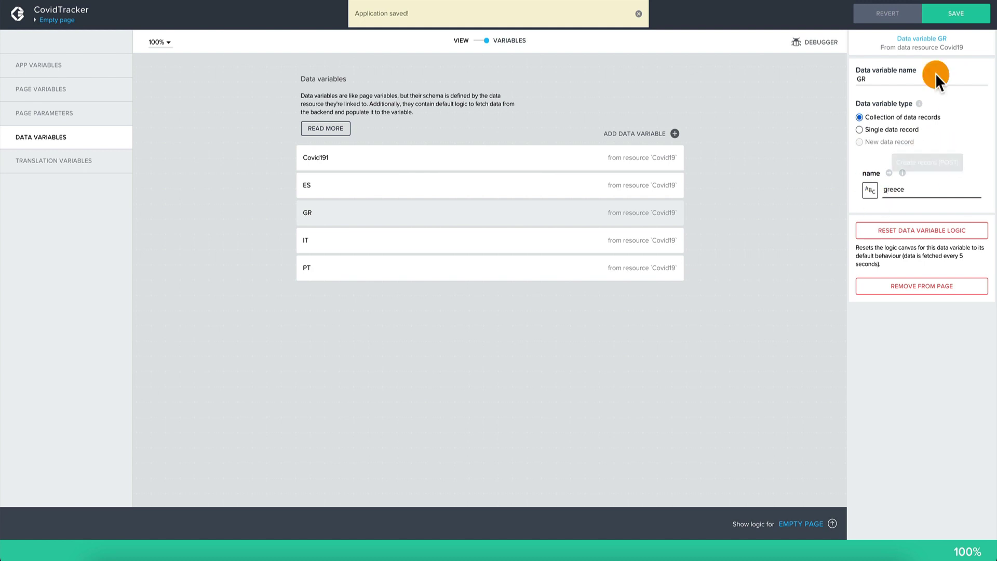
pyautogui.click(960, 16)
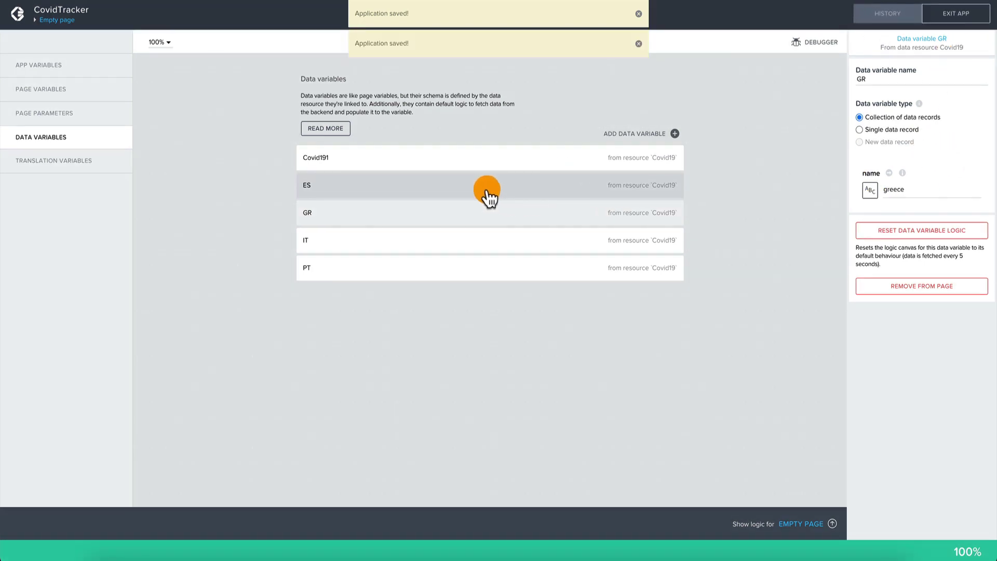
# Rename the Covid191 data variable as Croatia and bind its name parameter to the static text croatia.
pyautogui.click(488, 193)
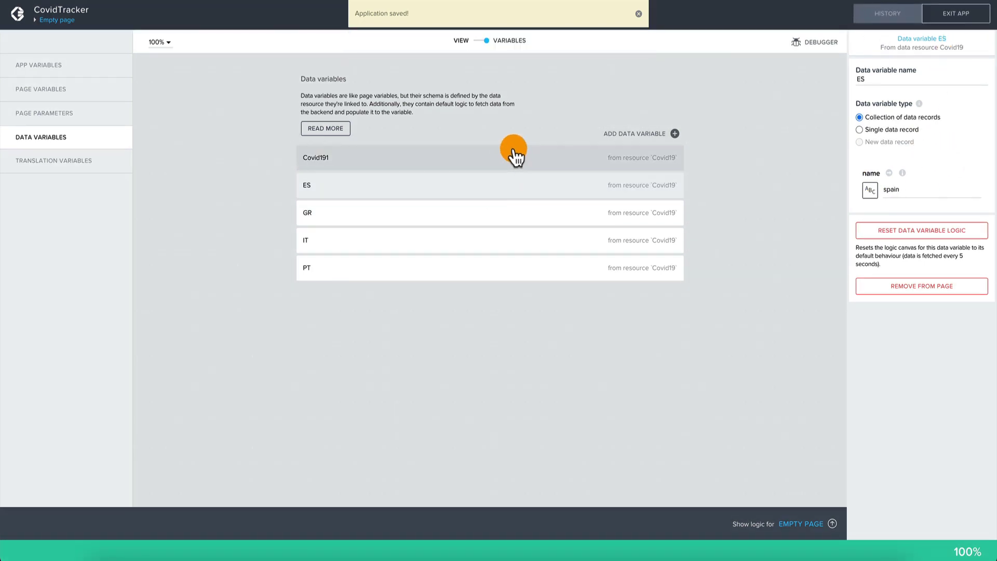
pyautogui.click(511, 158)
pyautogui.doubleClick(888, 76)
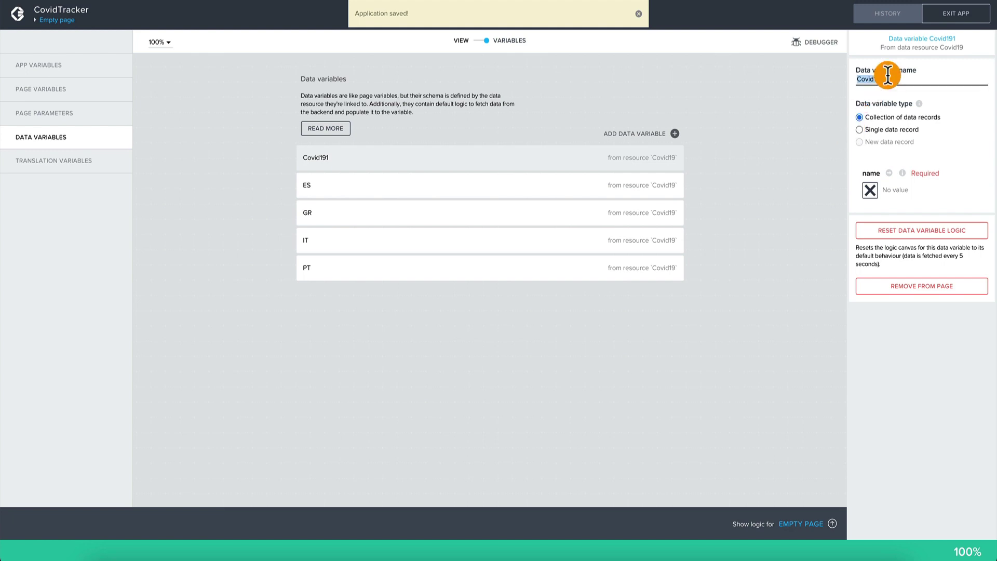
pyautogui.write('Croatia')
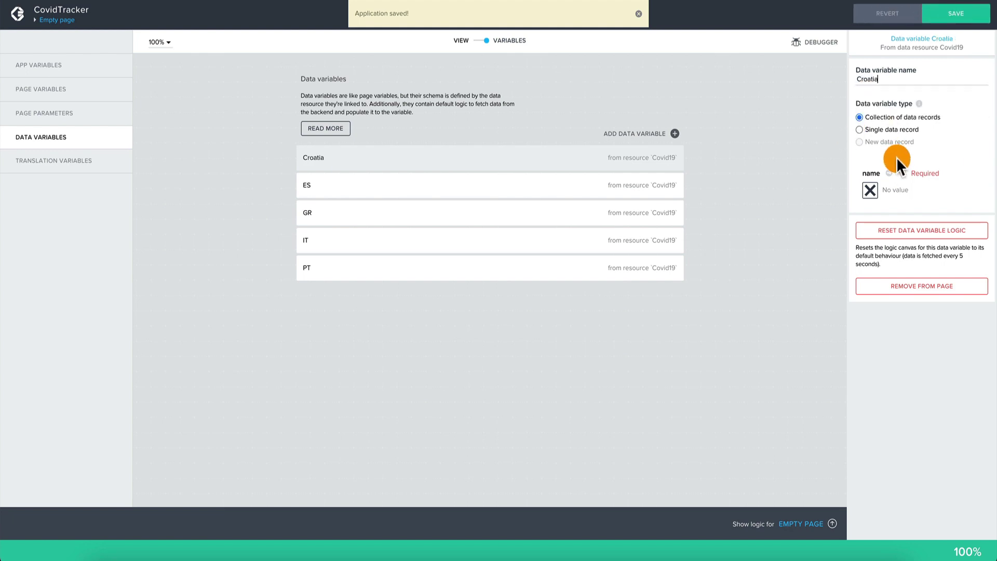
pyautogui.click(870, 190)
pyautogui.click(391, 217)
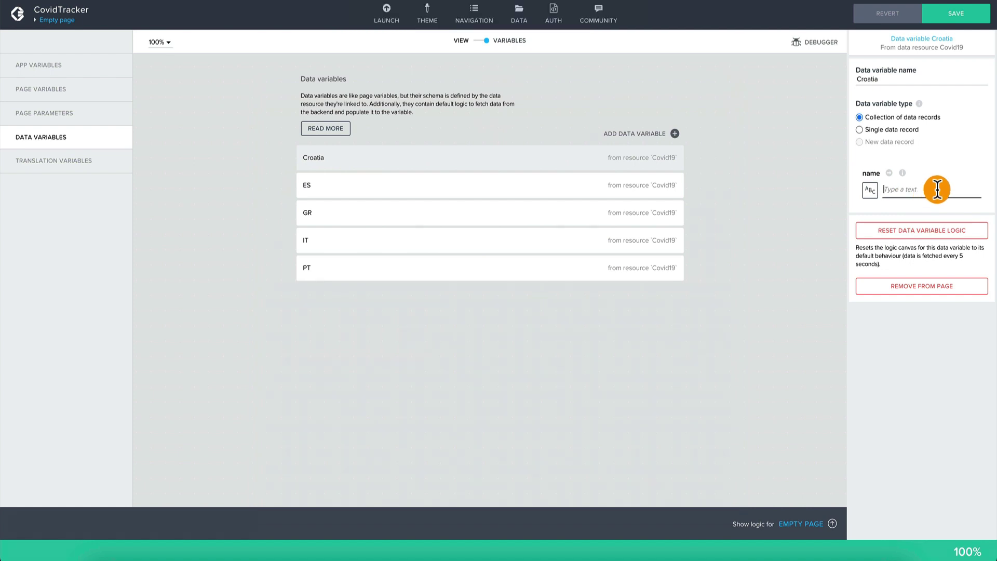
pyautogui.write('croatia')
# Change the Croatia data variable's own name to HR and save.
pyautogui.doubleClick(872, 81)
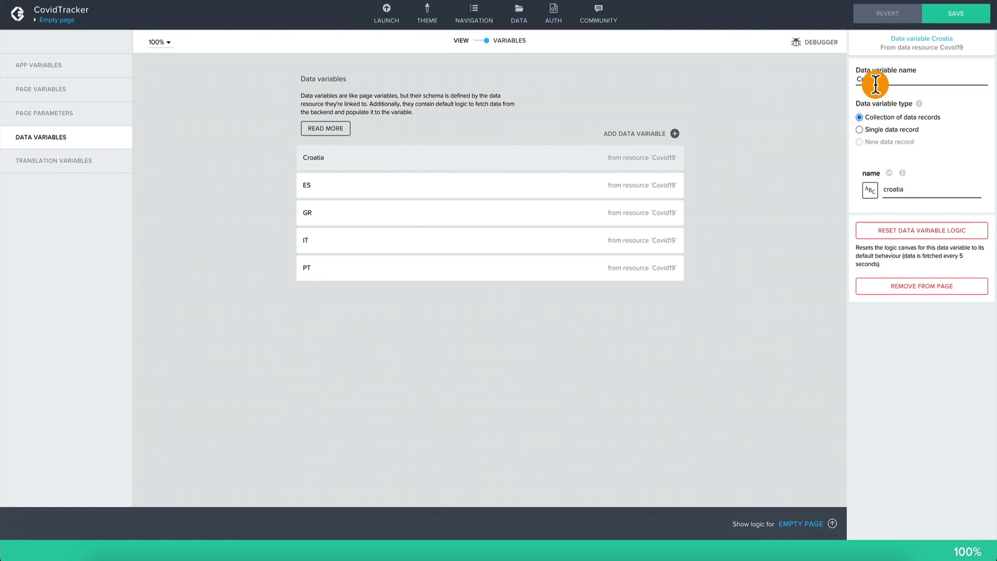
pyautogui.press('BackSpace')
pyautogui.write('HR')
pyautogui.click(965, 16)
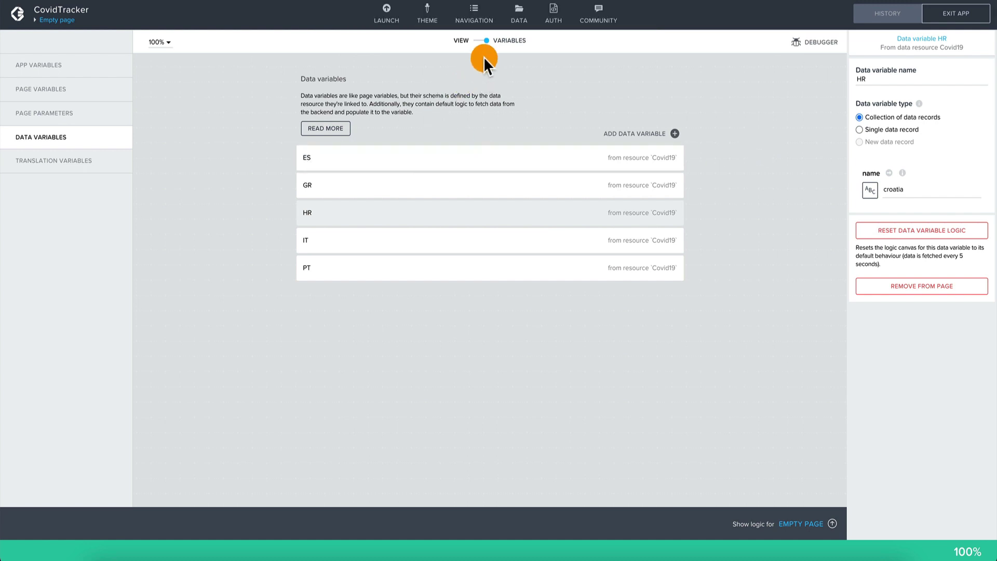
# Return to the page's view canvas and set the headline's content to Covid Tracker.
pyautogui.click(479, 40)
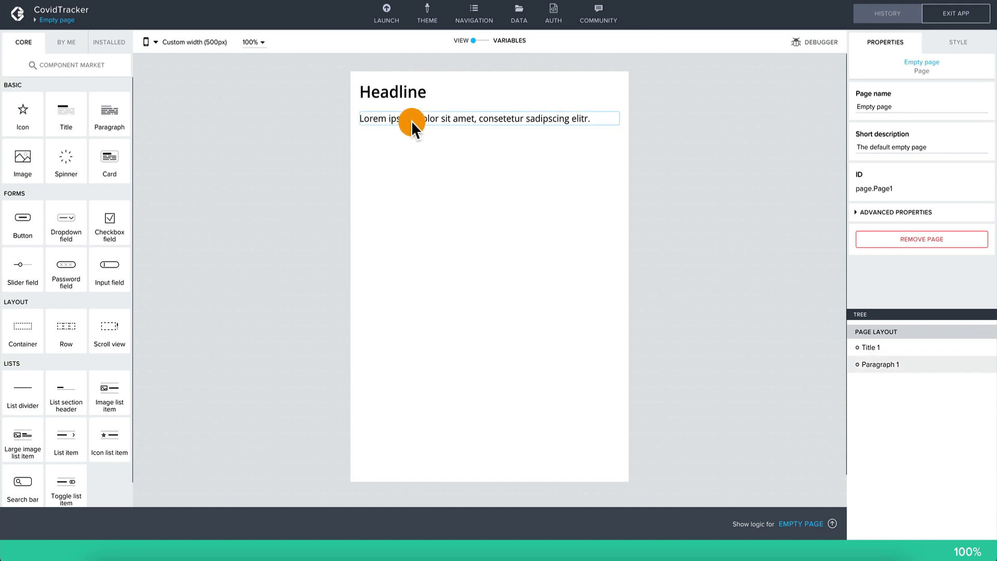
pyautogui.click(410, 91)
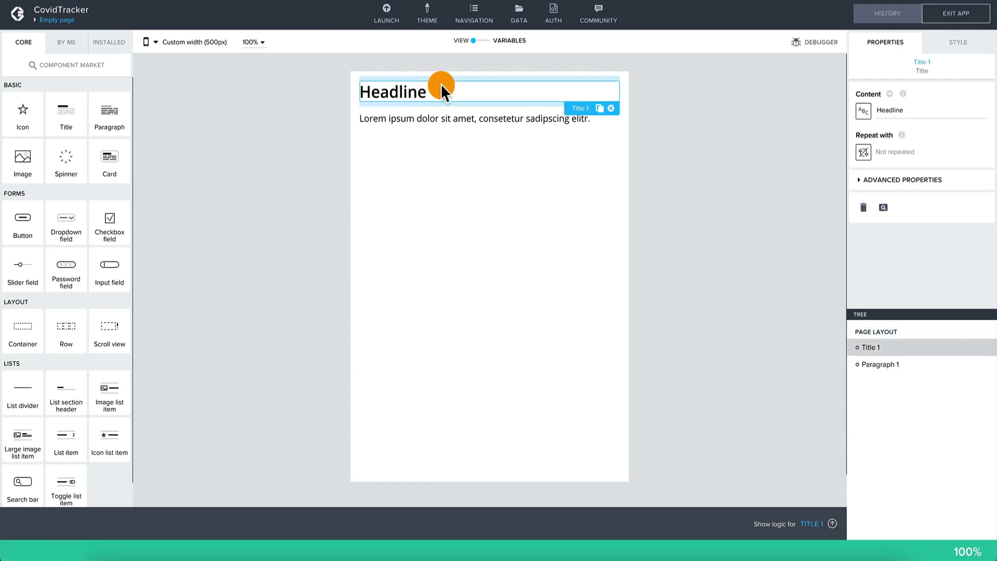
pyautogui.doubleClick(899, 112)
pyautogui.write('Covid Trac')
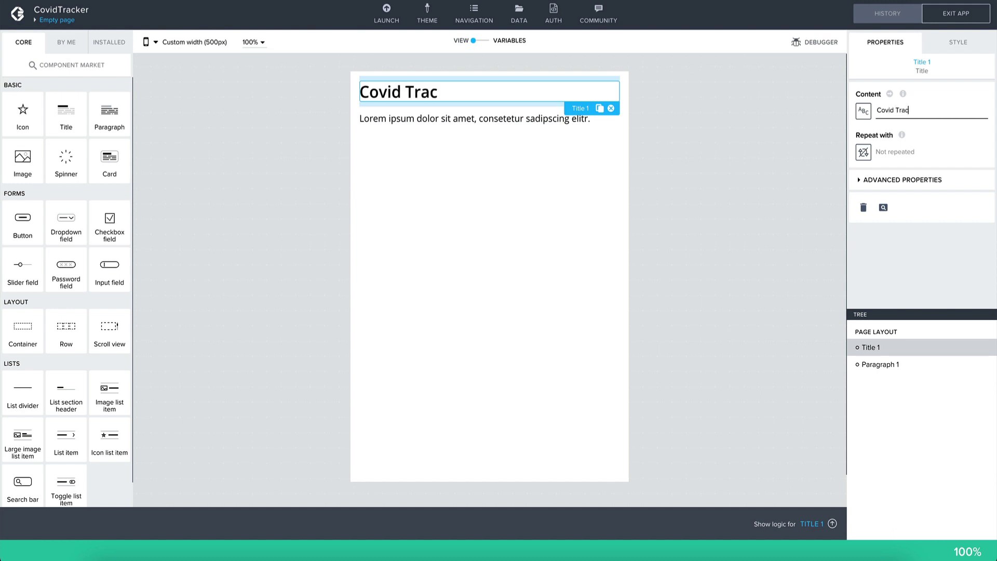
pyautogui.write('ker')
# Add a two-cell row below the title, with the placeholder paragraph in its first cell.
pyautogui.click(509, 123)
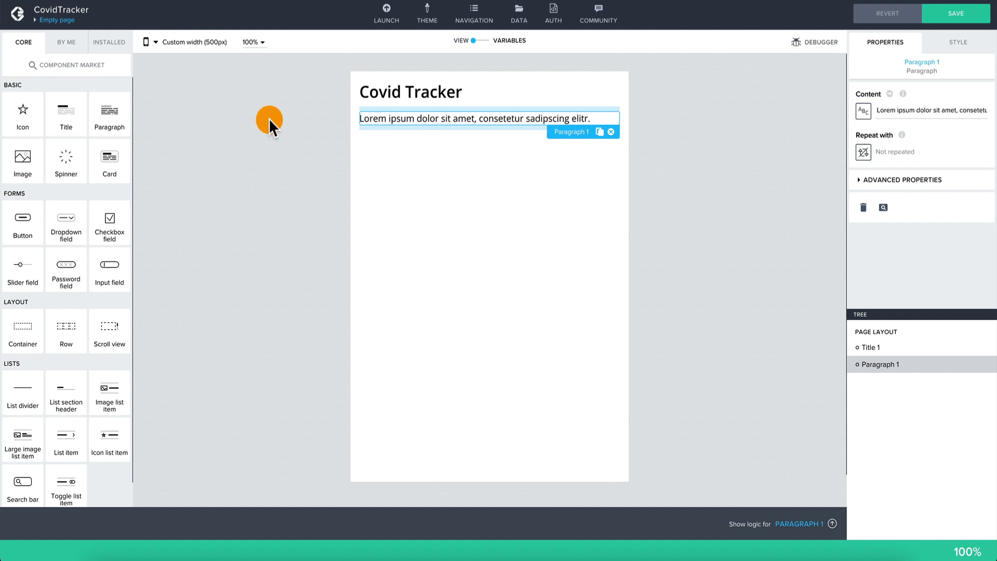
pyautogui.scroll(-1, 67, 332)
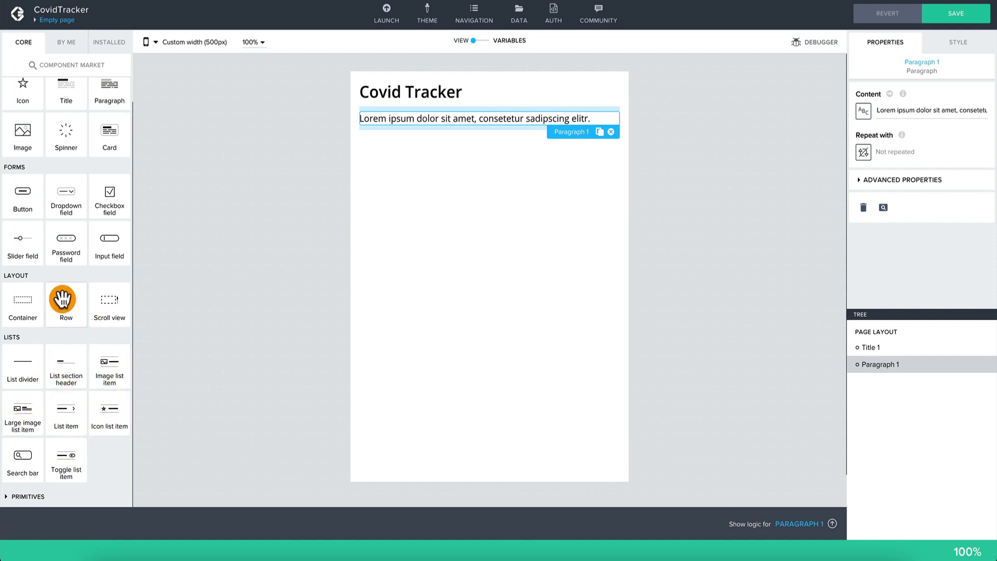
pyautogui.moveTo(67, 300); pyautogui.dragTo(438, 143)
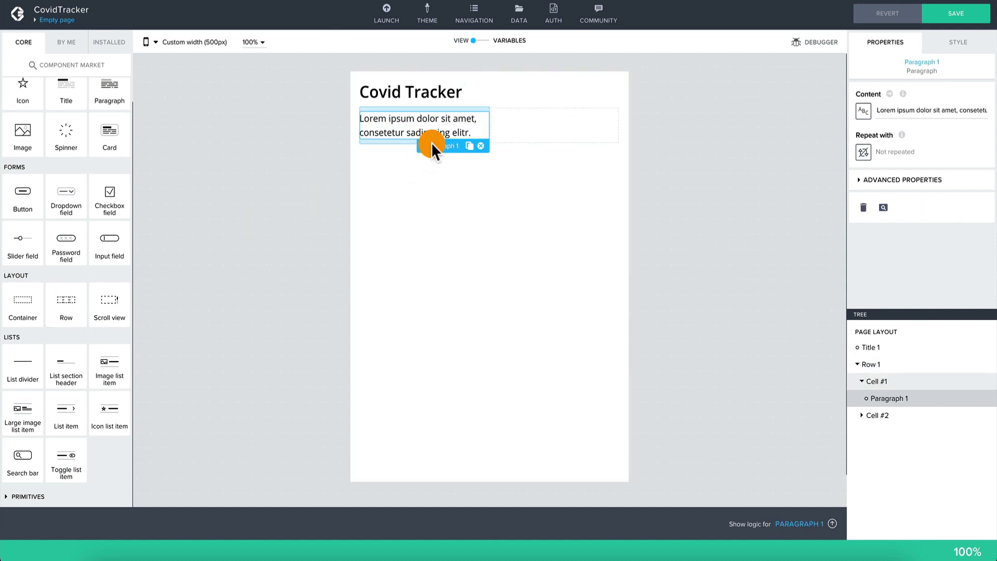
# Duplicate the whole row with its paragraph four times to make five stacked rows.
pyautogui.click(526, 125)
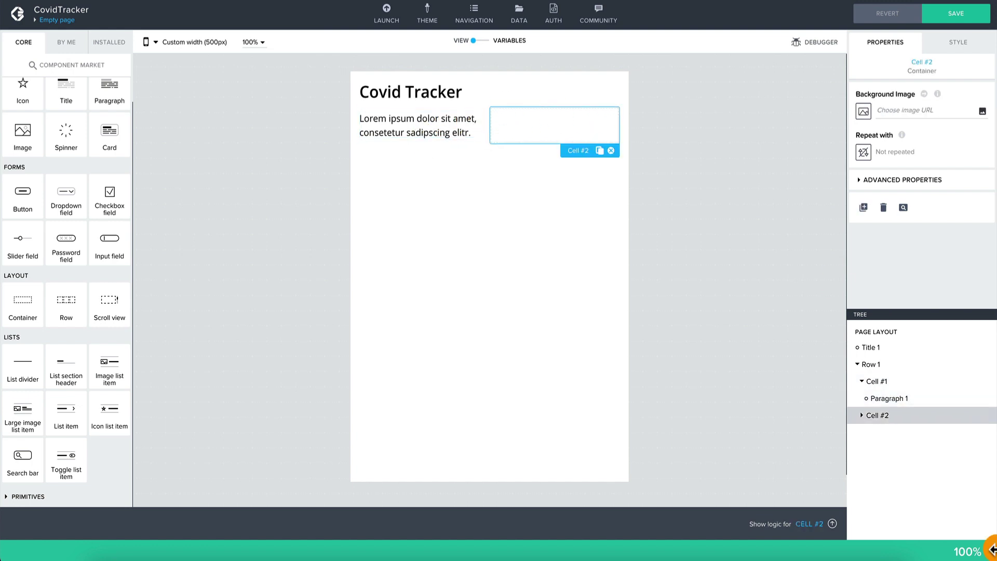
pyautogui.moveTo(868, 413); pyautogui.dragTo(881, 367)
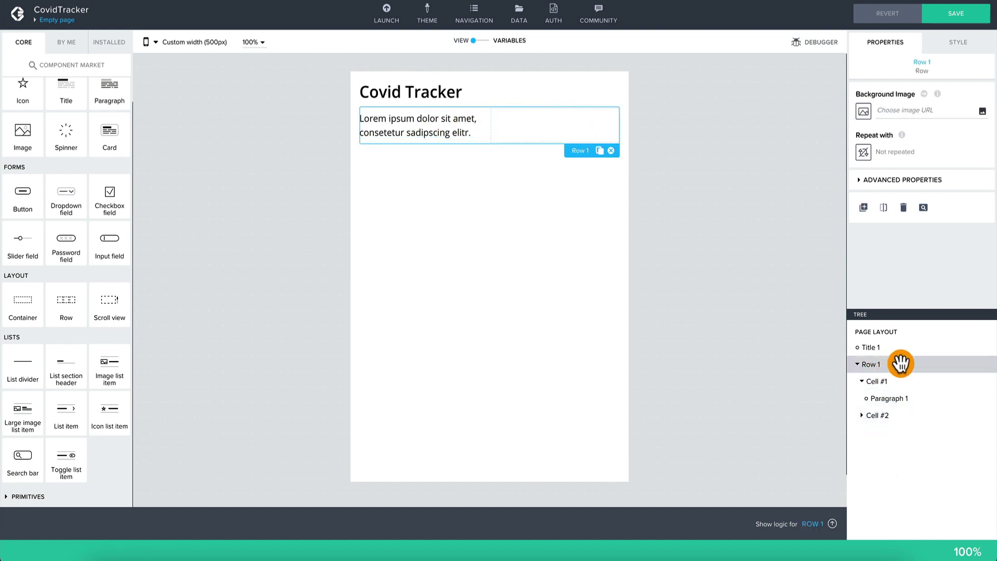
pyautogui.rightClick(901, 362)
pyautogui.click(922, 364)
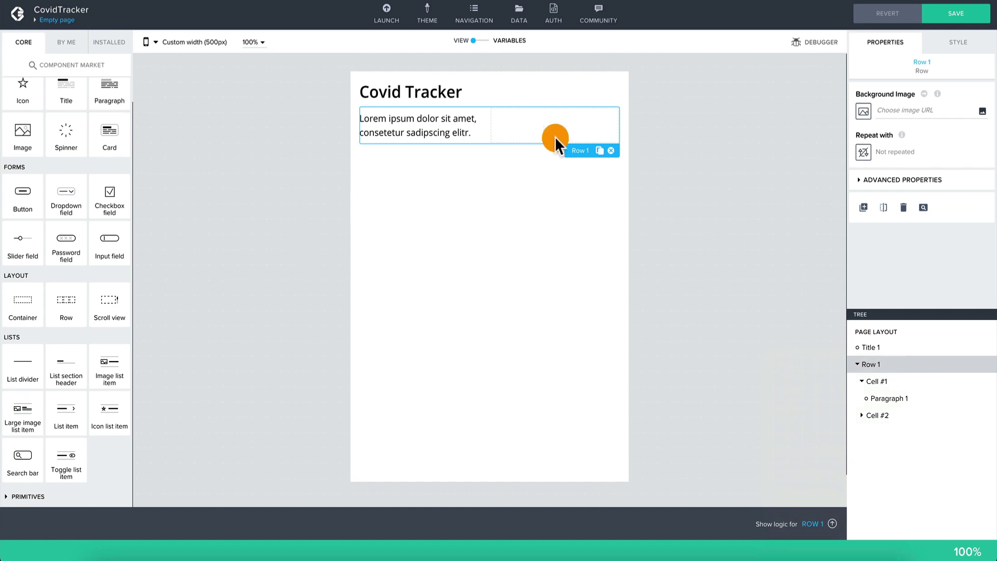
pyautogui.click(600, 150)
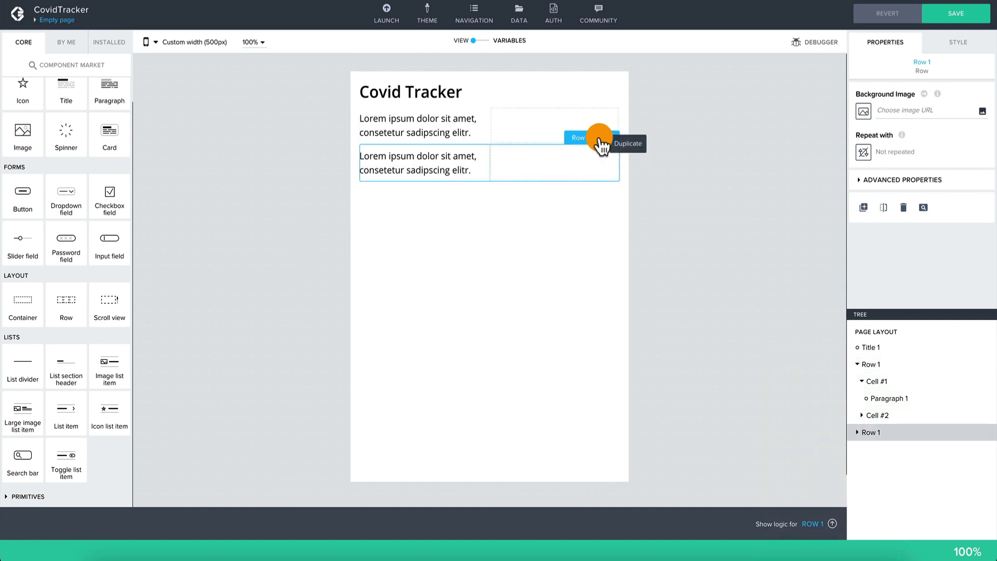
pyautogui.click(601, 145)
pyautogui.click(602, 175)
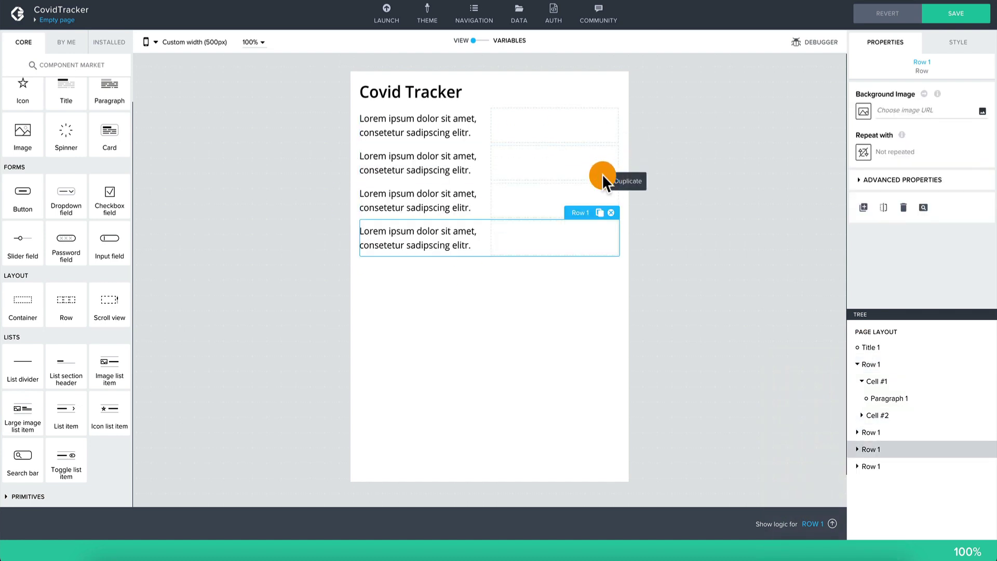
pyautogui.click(602, 215)
# Set the first row's paragraph content to Portugal and the second row's to Spain.
pyautogui.click(444, 121)
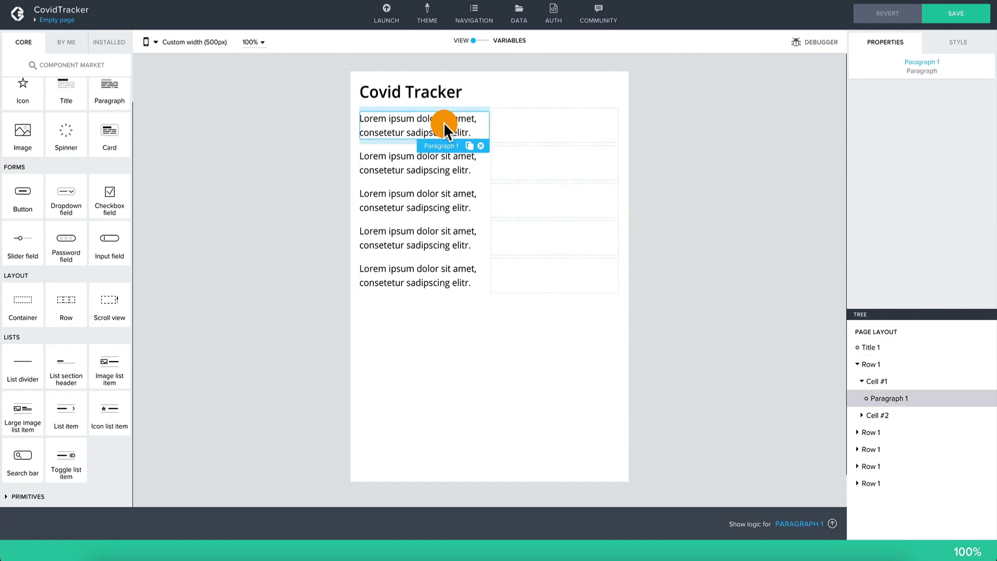
pyautogui.tripleClick(921, 110)
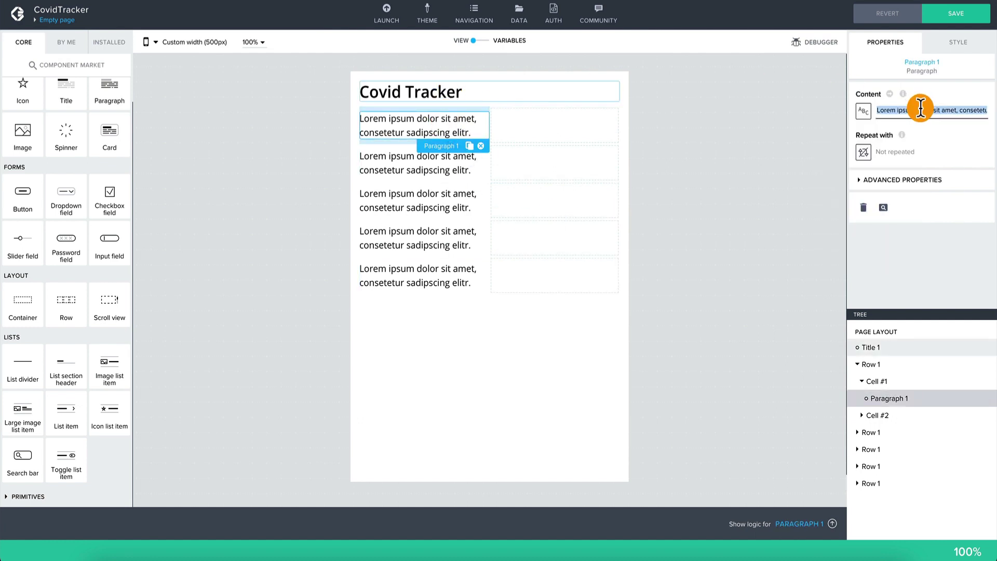
pyautogui.write('Portugal')
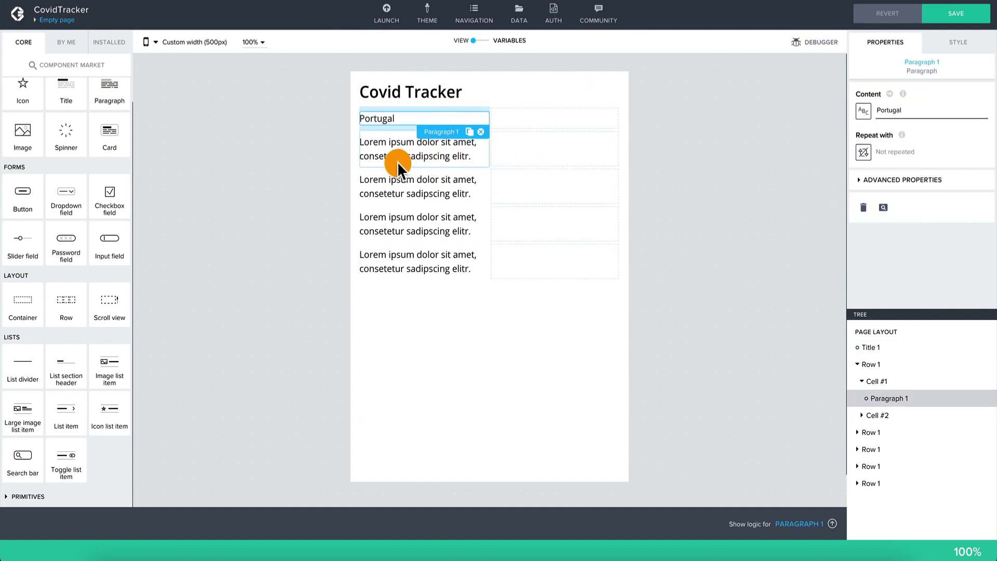
pyautogui.click(396, 156)
pyautogui.tripleClick(907, 112)
pyautogui.write('S')
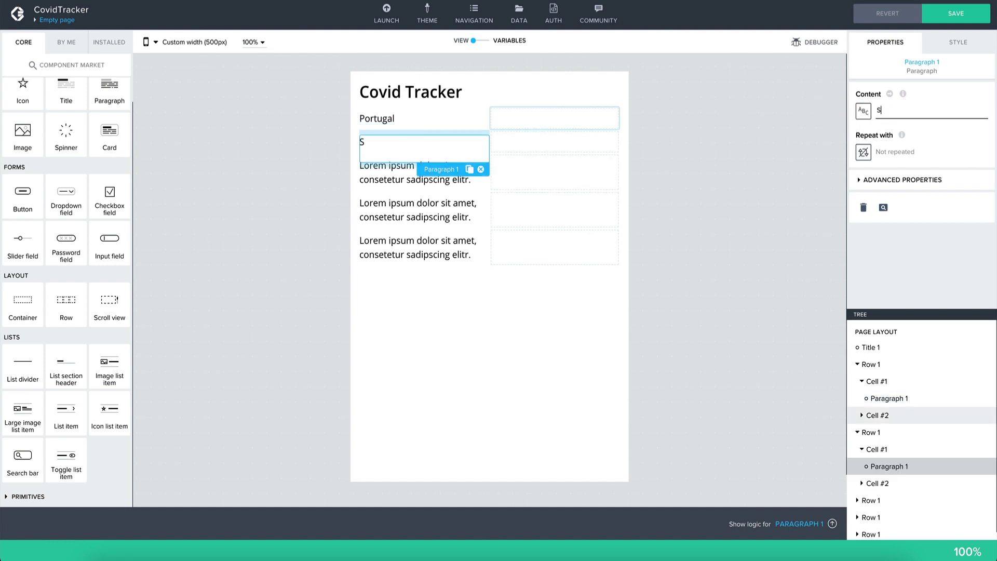
pyautogui.write('pain')
# Set the third row's paragraph content to Croatia.
pyautogui.click(429, 182)
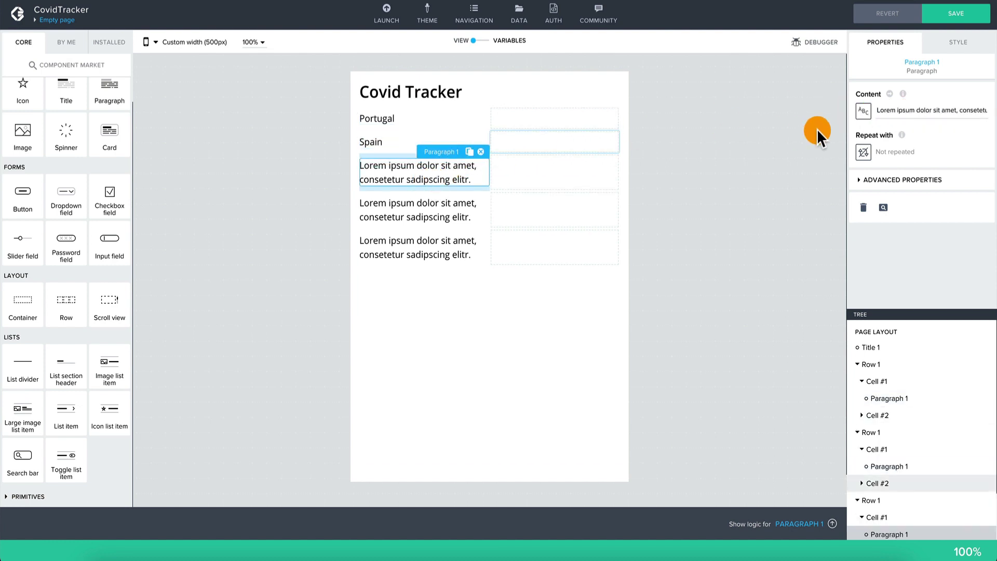
pyautogui.tripleClick(903, 112)
pyautogui.write('Croatia')
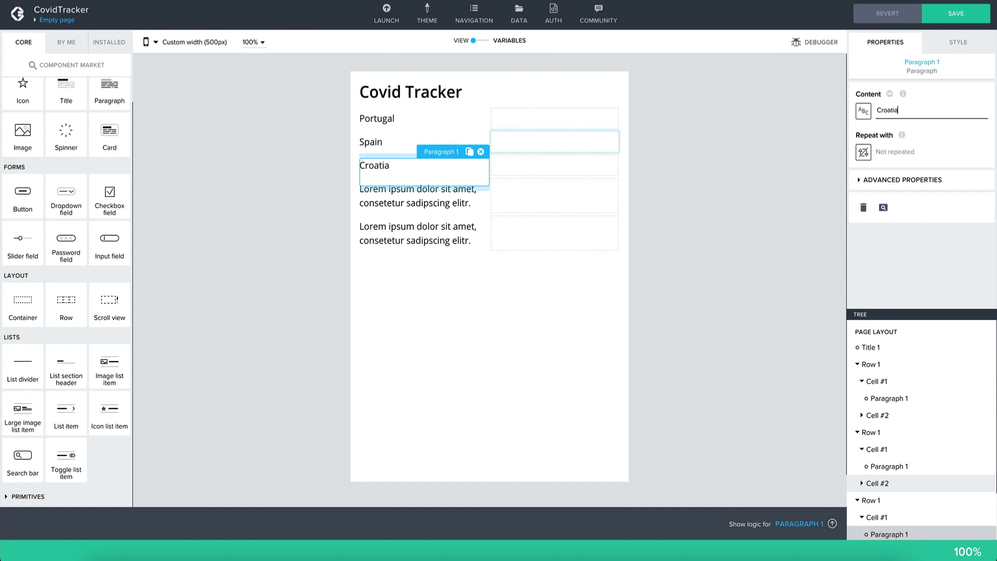
# Check the page's data variables for the countries still needed, and set the third row's paragraph content to Italy.
pyautogui.click(426, 199)
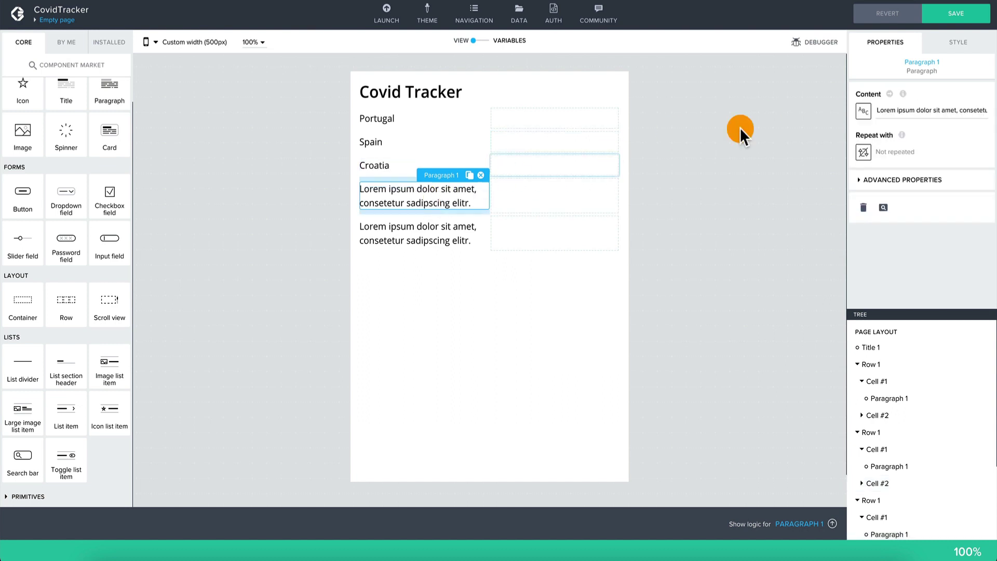
pyautogui.tripleClick(916, 108)
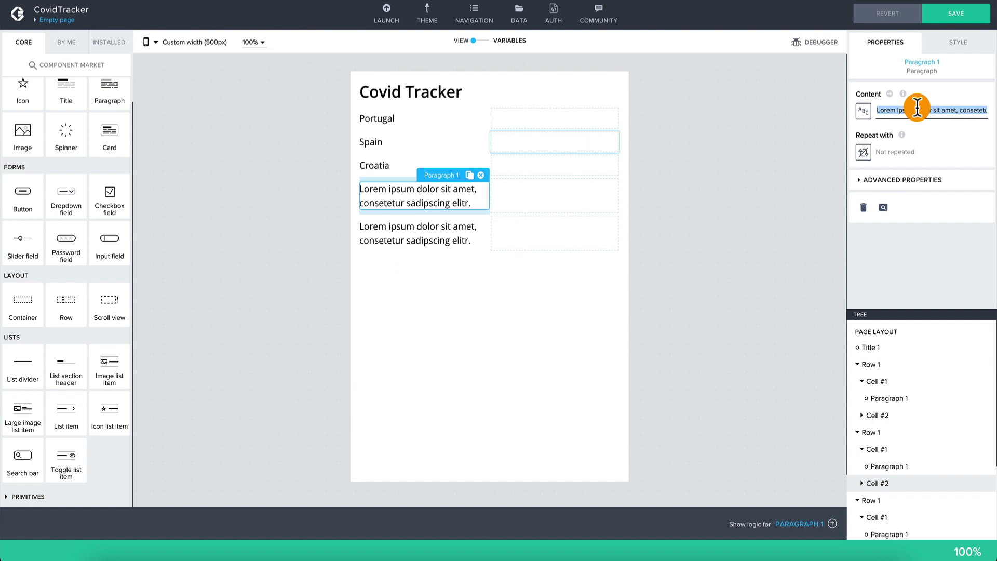
pyautogui.click(479, 41)
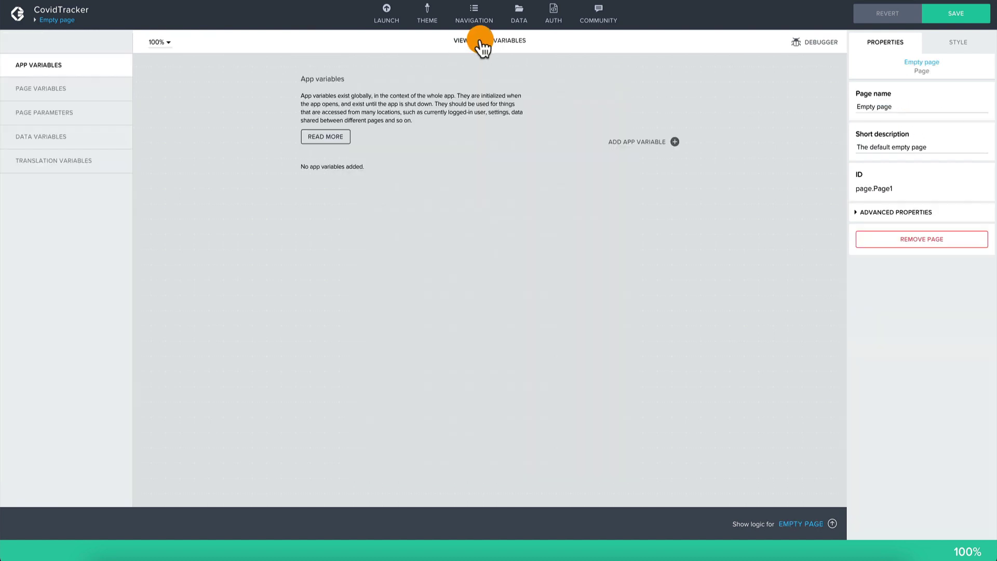
pyautogui.click(115, 136)
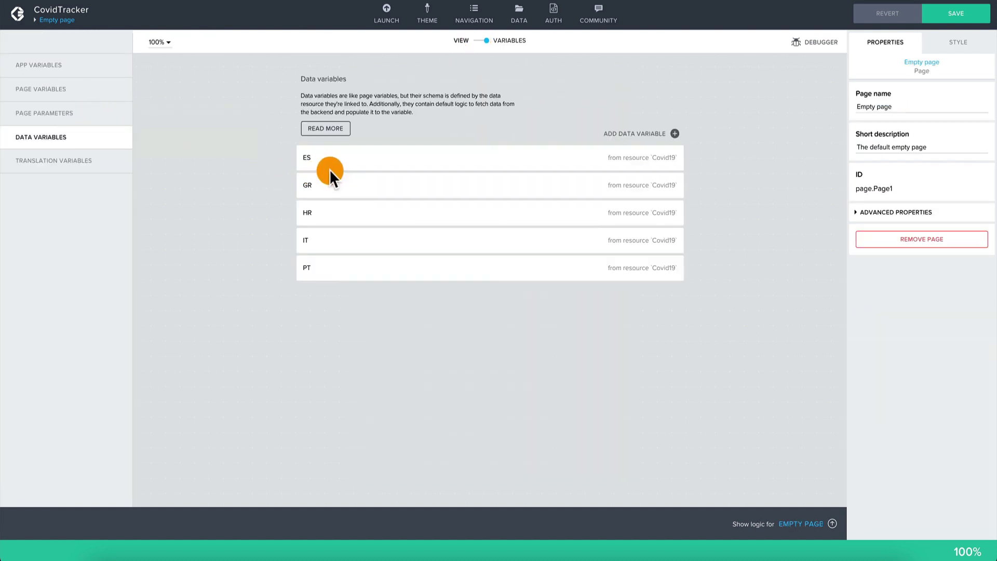
pyautogui.click(480, 41)
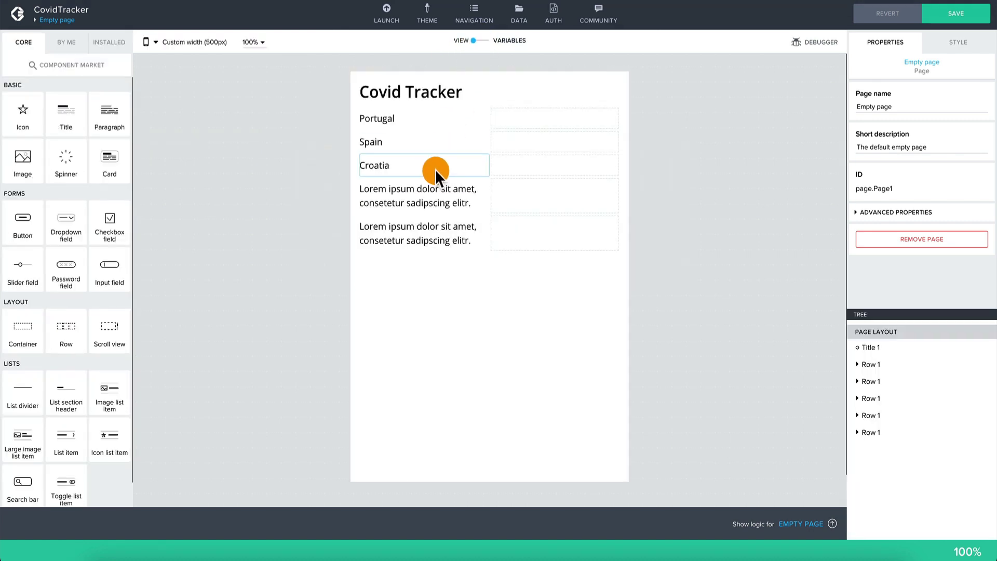
pyautogui.click(448, 167)
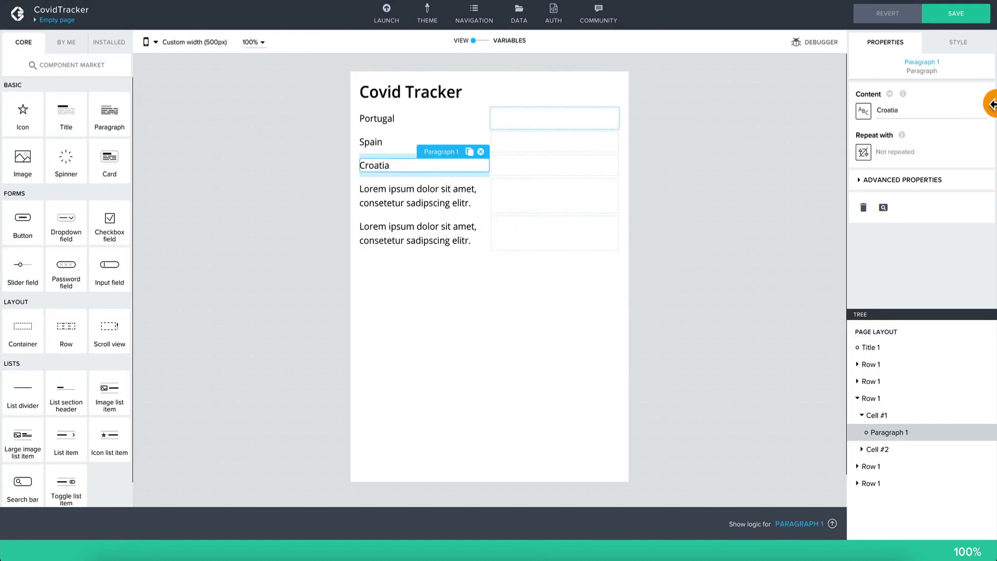
pyautogui.write('Italy')
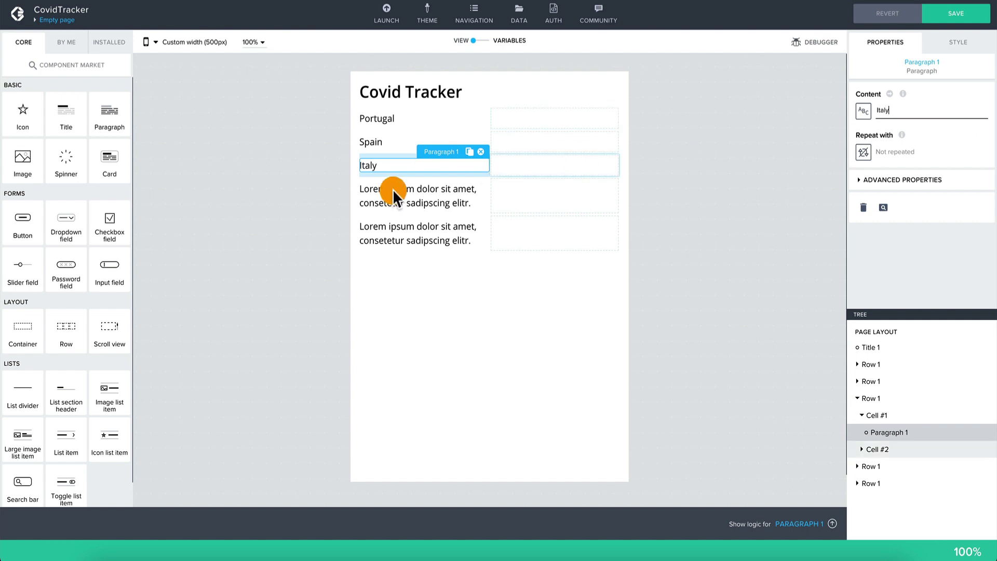
# Set the fourth row's paragraph content to Croatia and the fifth row's to Greece.
pyautogui.click(430, 191)
pyautogui.click(903, 113)
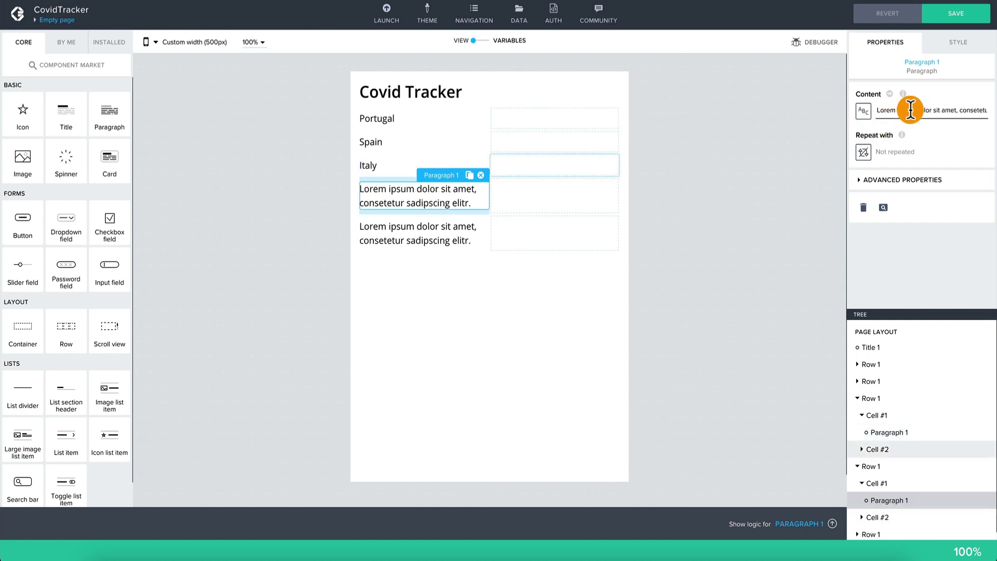
pyautogui.hotkey('ctrl', 'a')
pyautogui.write('Croatia')
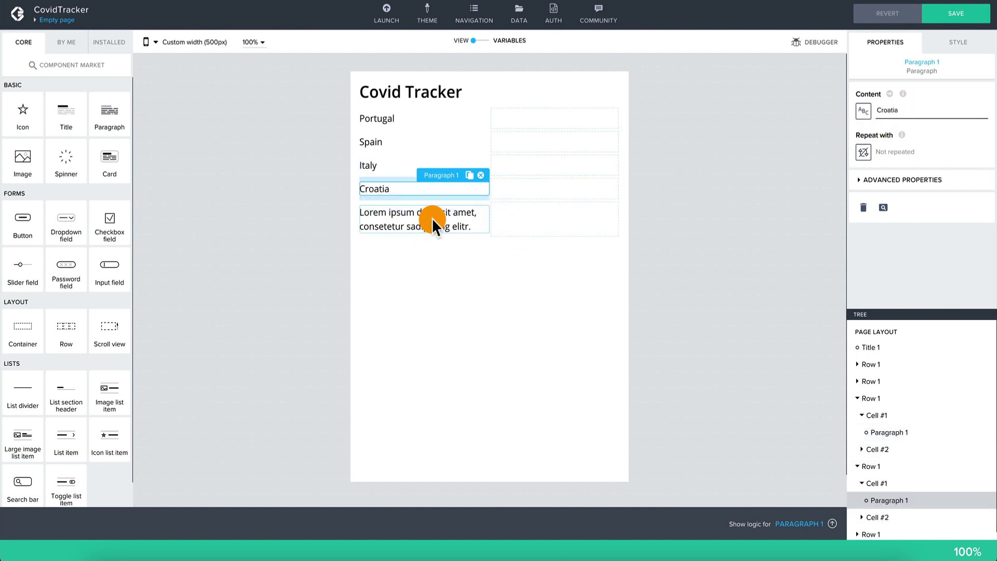
pyautogui.click(431, 217)
pyautogui.click(924, 111)
pyautogui.hotkey('ctrl', 'a')
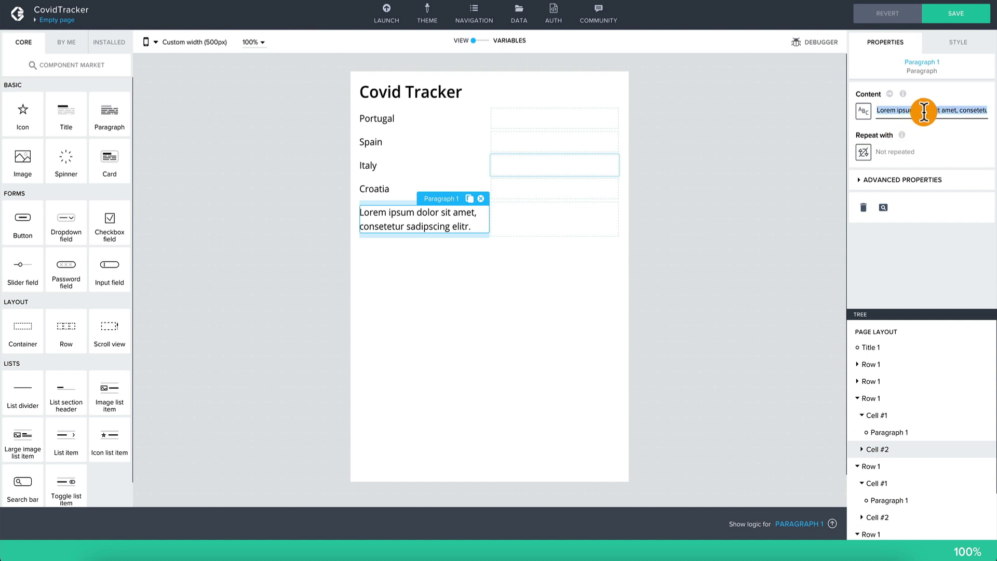
pyautogui.write('Greece')
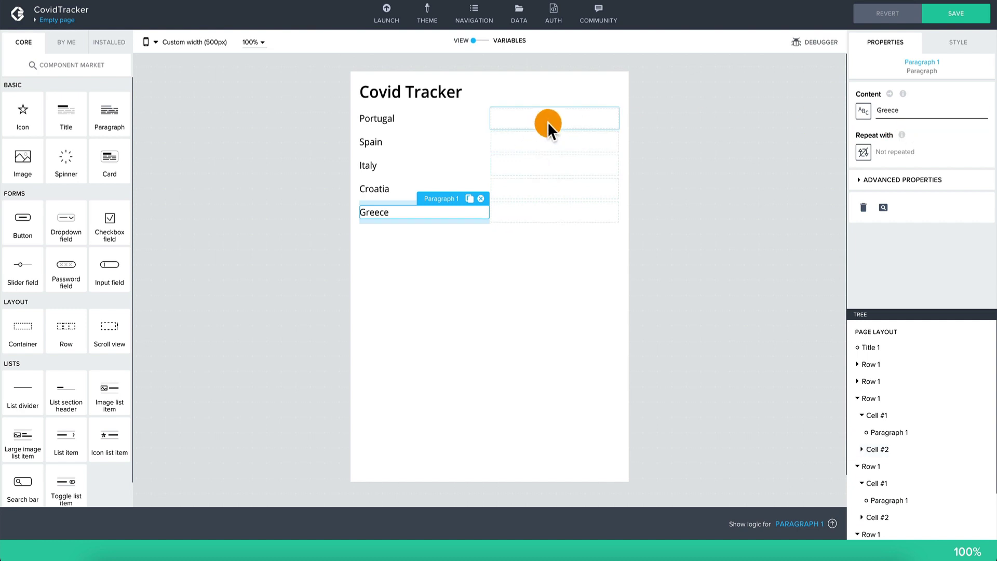
# Add a title component to the second cell of the Portugal row and set its font size to 22.
pyautogui.click(547, 121)
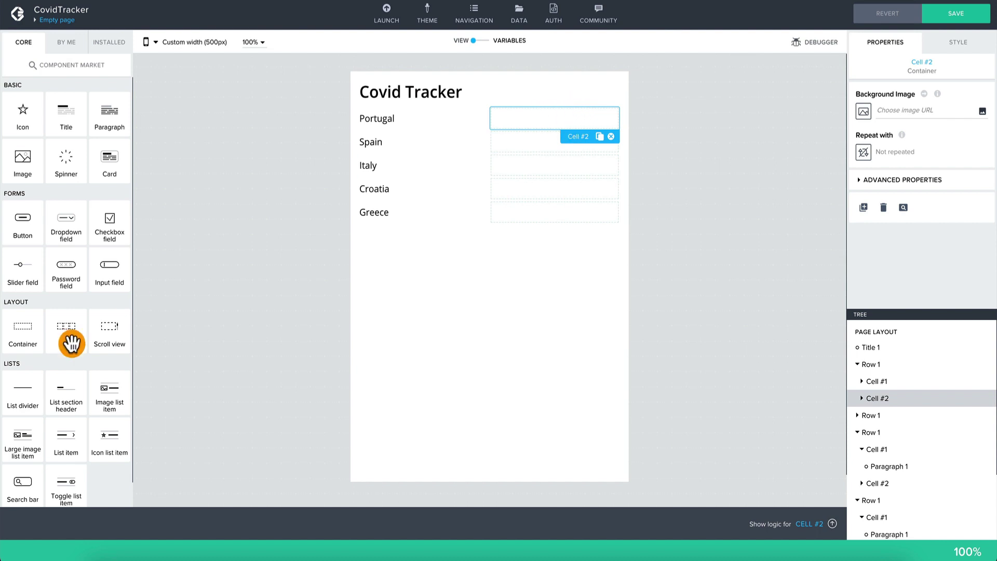
pyautogui.moveTo(78, 107); pyautogui.dragTo(555, 118)
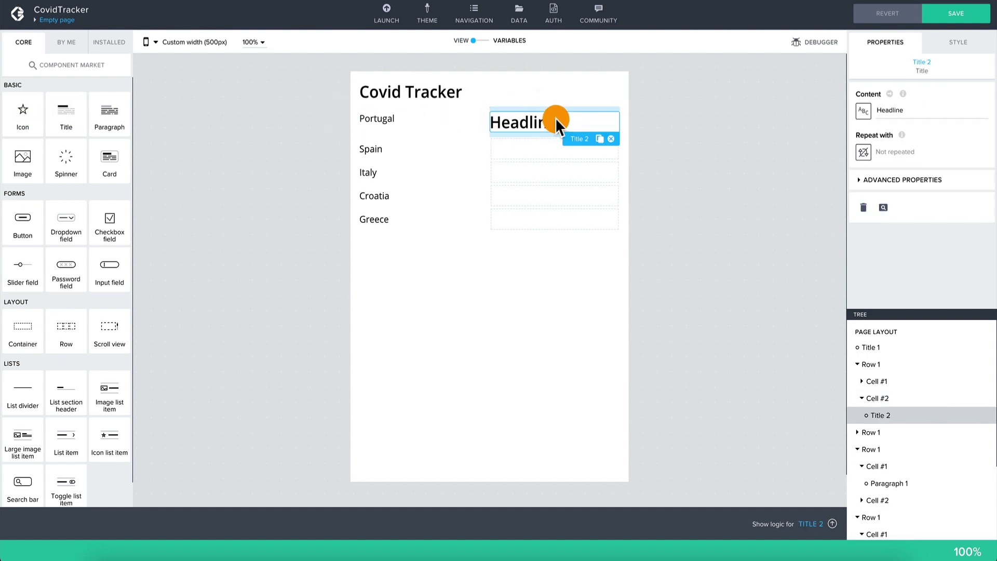
pyautogui.click(947, 48)
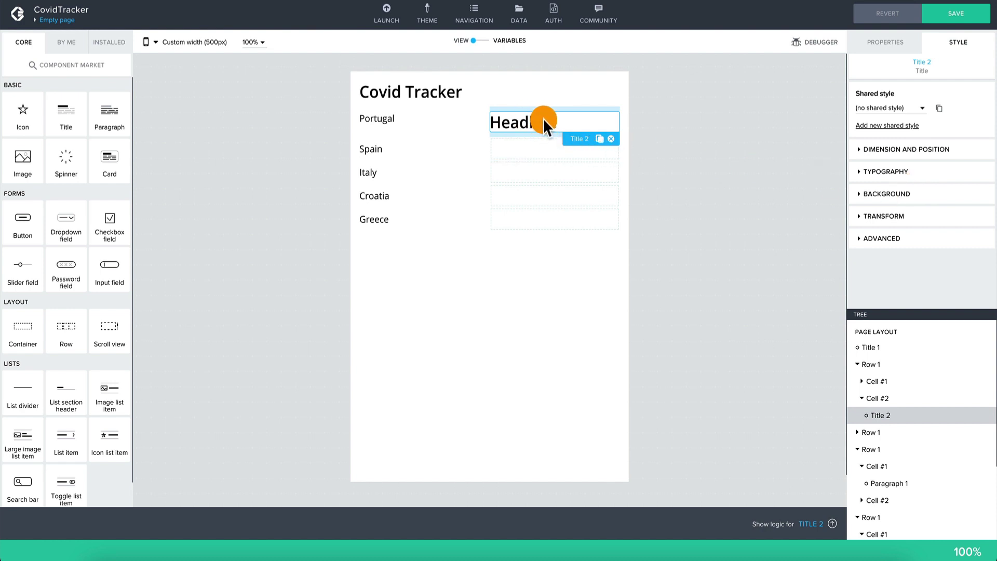
pyautogui.click(861, 172)
pyautogui.scroll(-1, 948, 247)
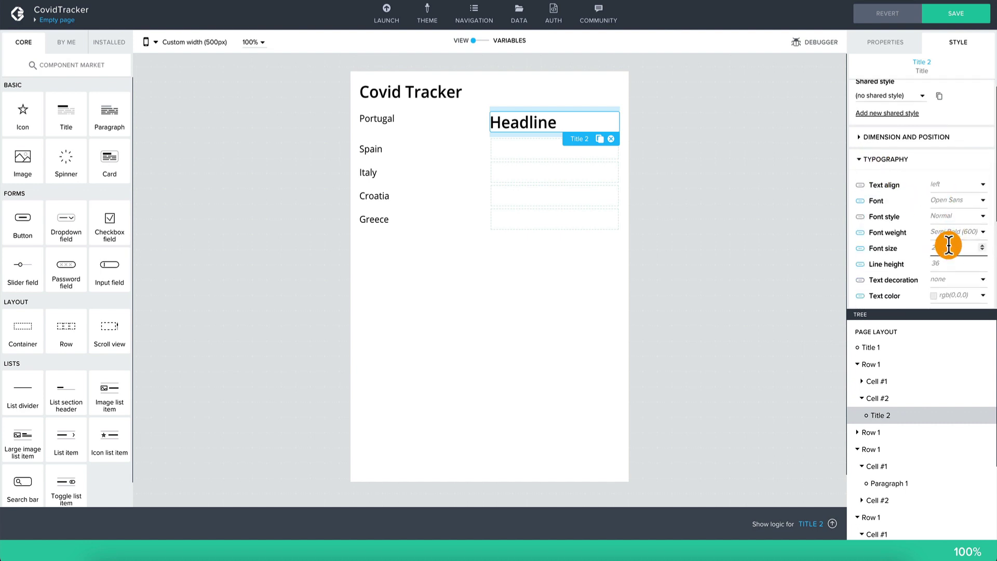
pyautogui.click(944, 247)
pyautogui.write('22')
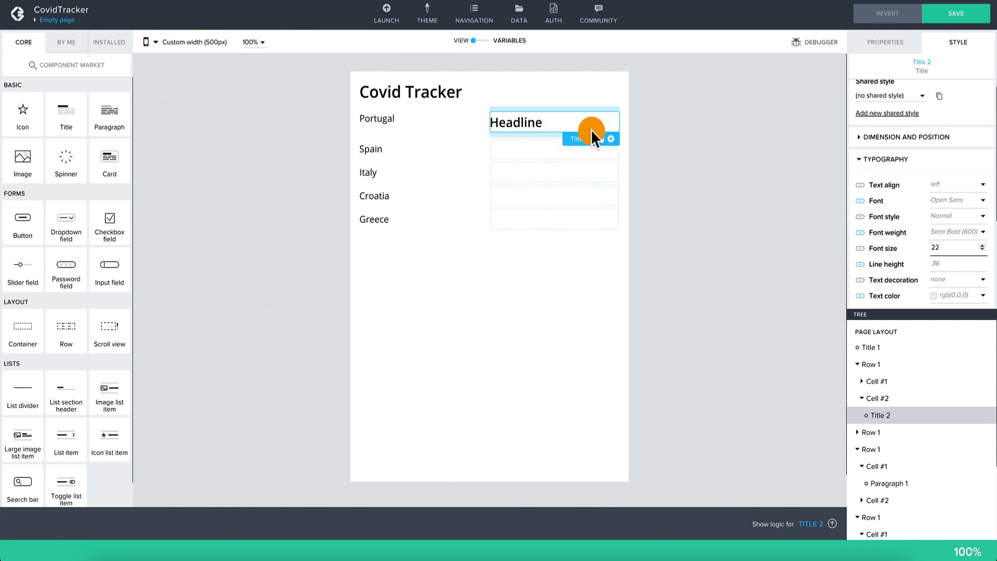
# Duplicate the Portugal row's headline and place copies in the second cells of the Spain, Italy, Croatia and Greece rows.
pyautogui.click(601, 147)
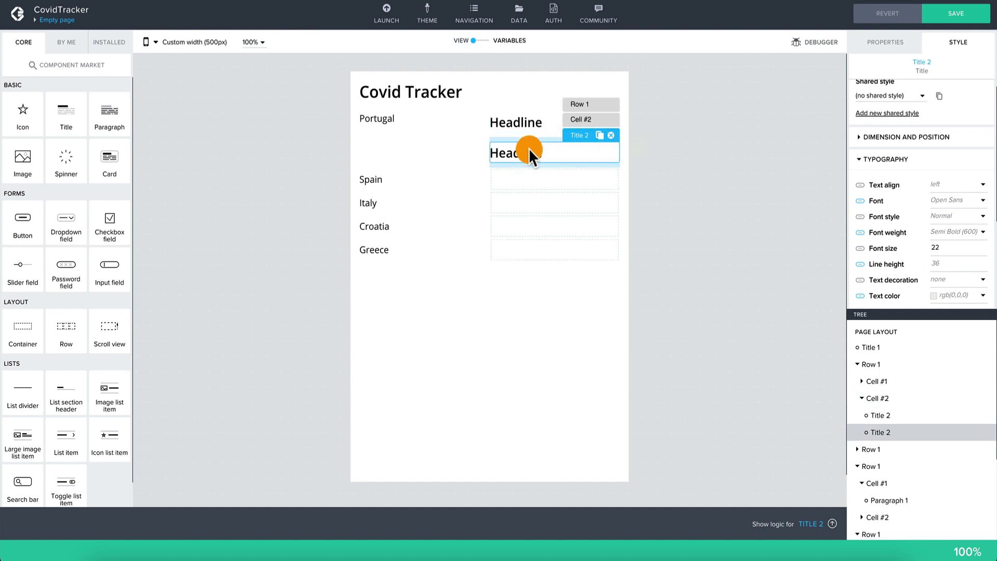
pyautogui.moveTo(528, 159); pyautogui.dragTo(542, 259)
pyautogui.click(599, 135)
pyautogui.click(605, 173)
pyautogui.click(604, 202)
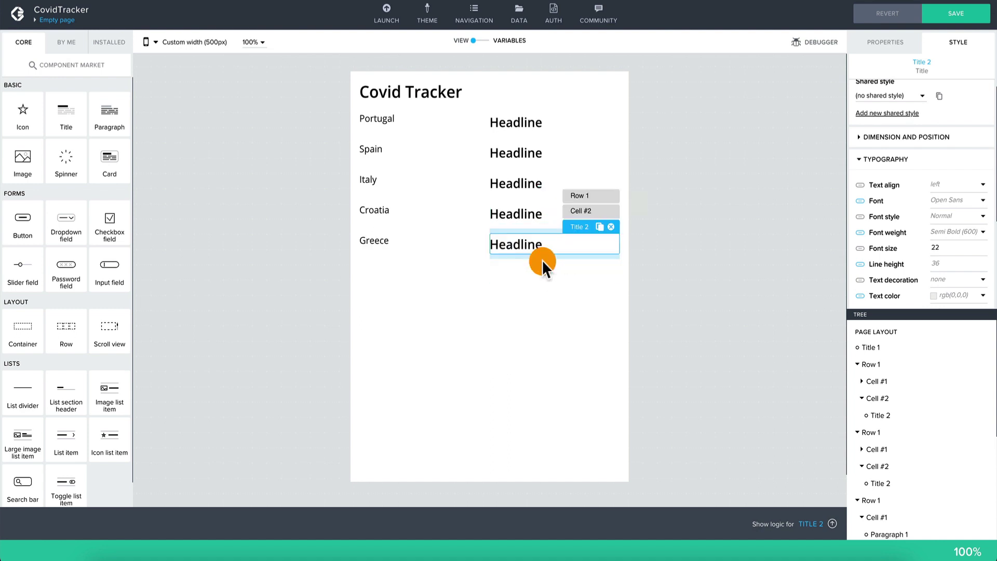
# Set the text alignment of the Covid Tracker title to center.
pyautogui.click(522, 116)
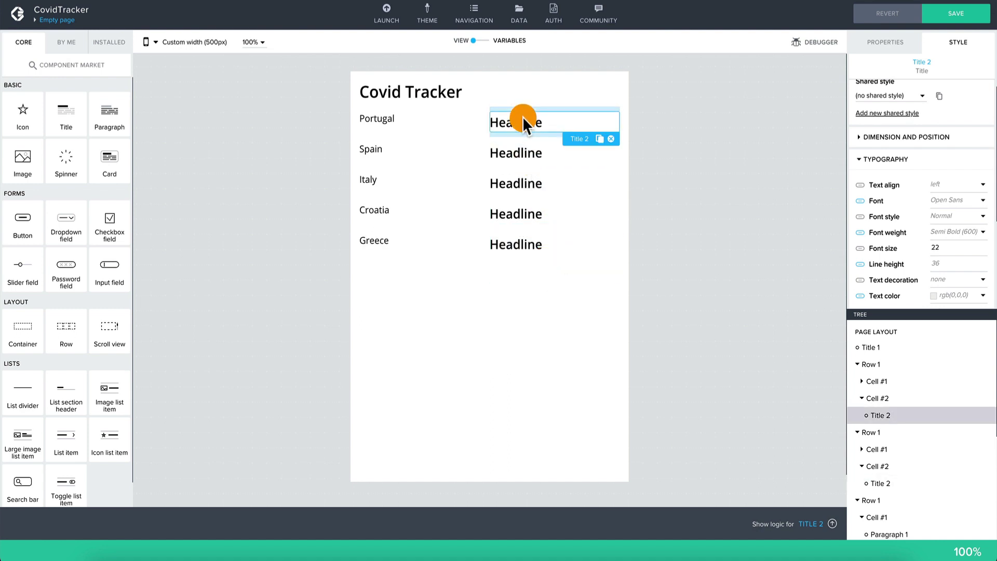
pyautogui.scroll(1, 931, 115)
pyautogui.click(889, 48)
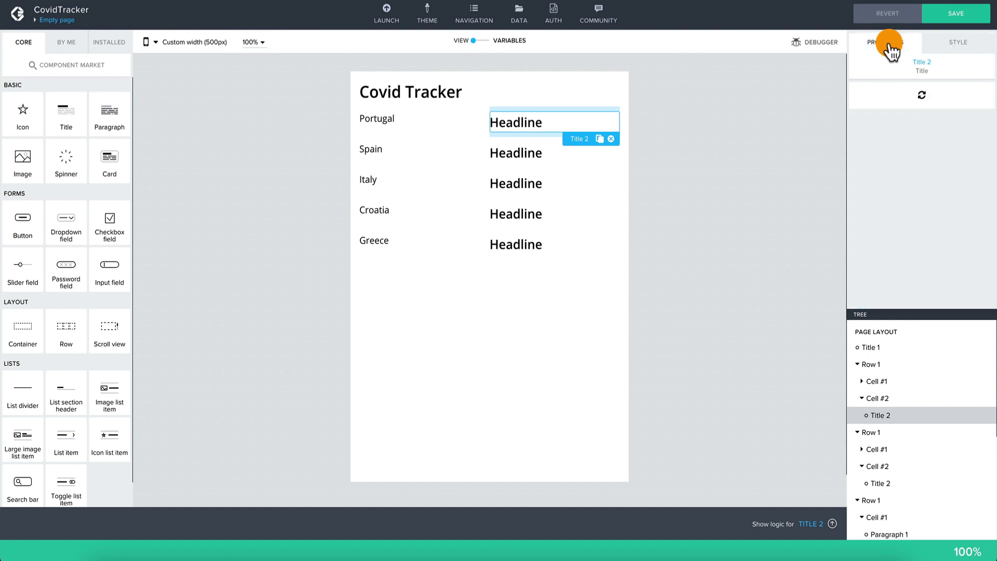
pyautogui.click(448, 87)
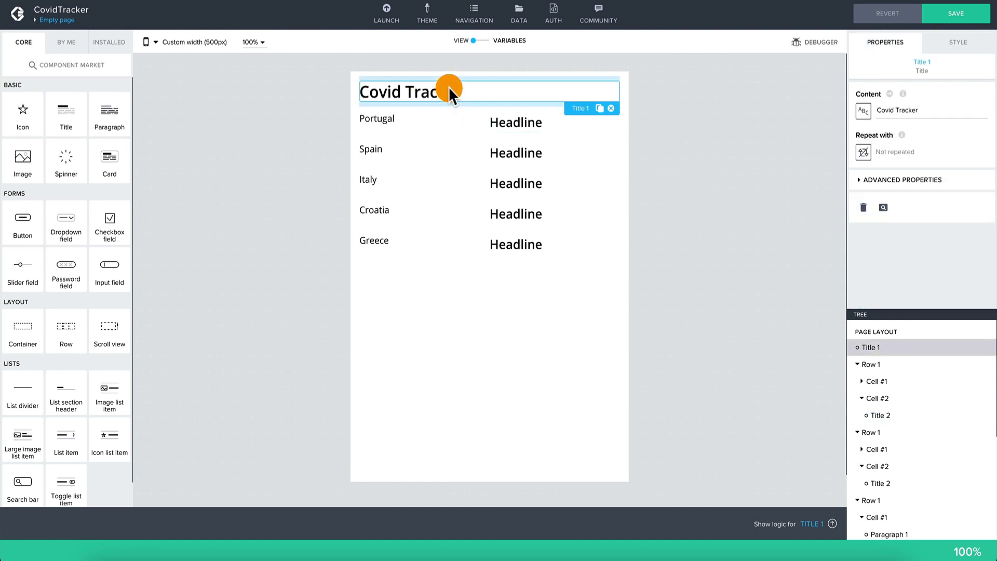
pyautogui.click(981, 41)
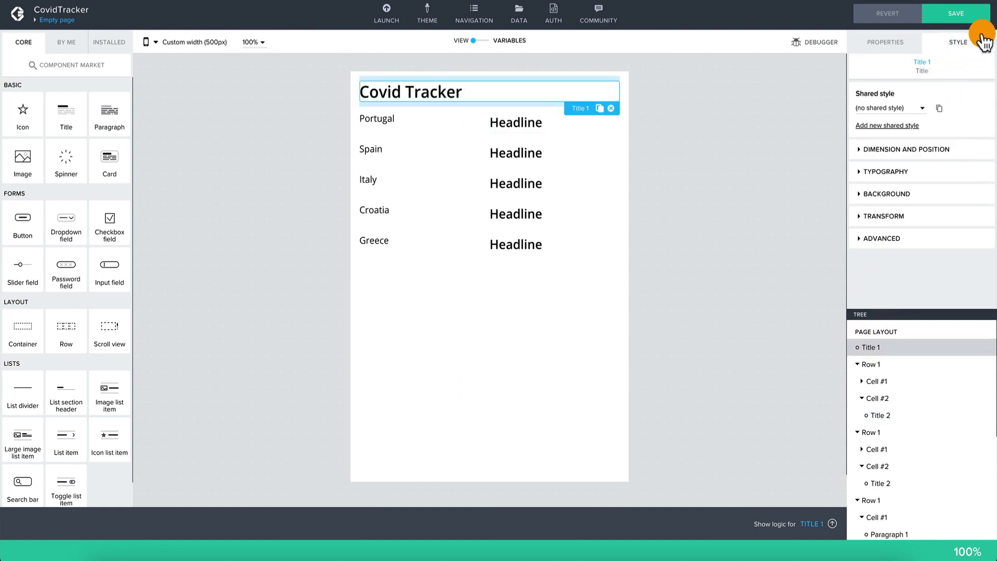
pyautogui.click(897, 173)
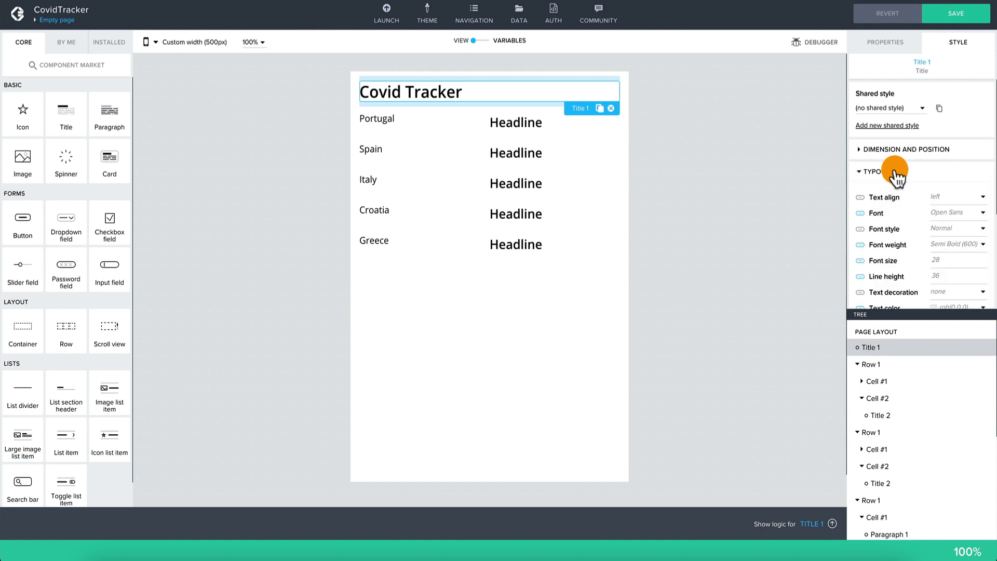
pyautogui.click(962, 204)
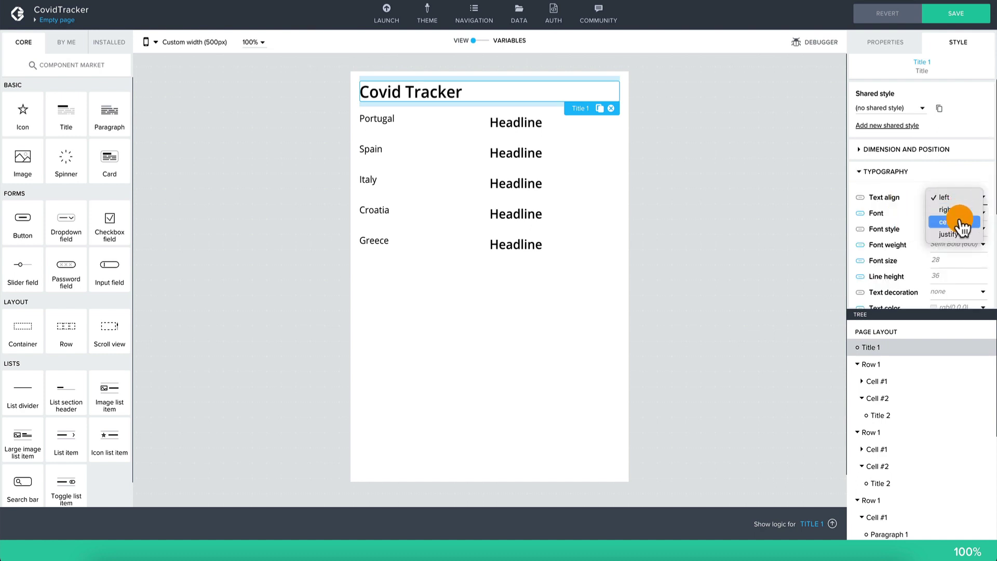
pyautogui.click(952, 221)
# Select the Portugal row's headline and display its properties.
pyautogui.click(528, 120)
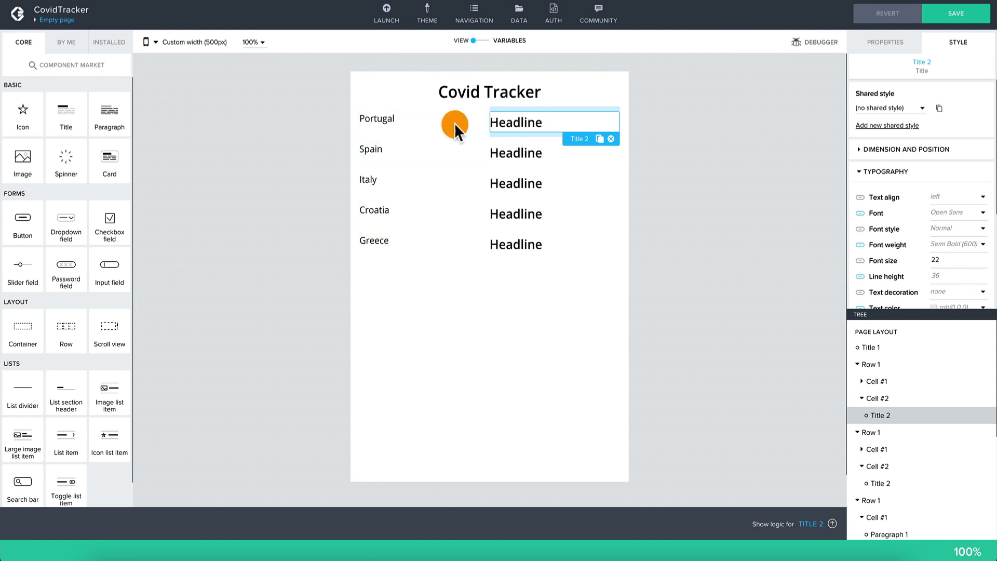
pyautogui.click(437, 123)
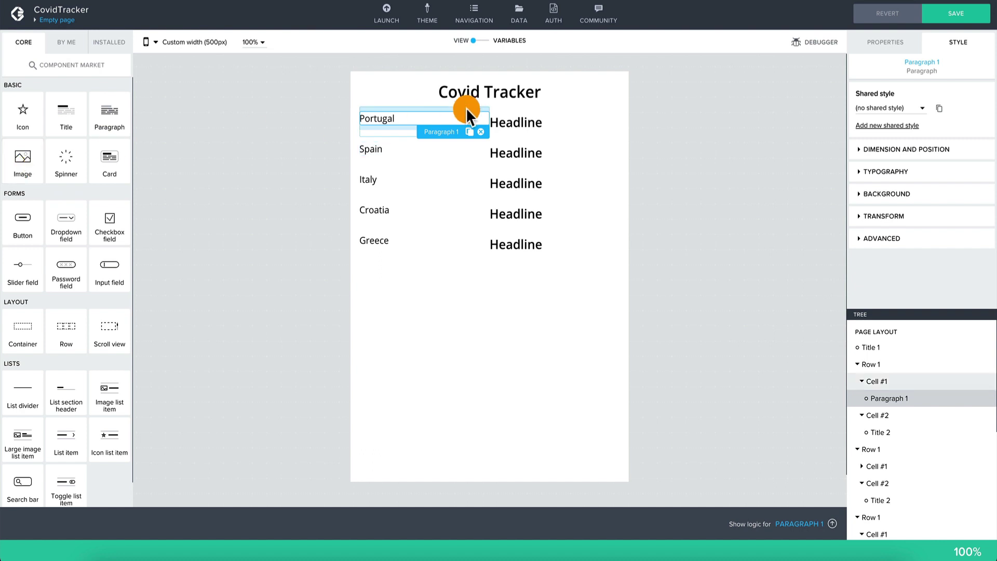
pyautogui.click(541, 120)
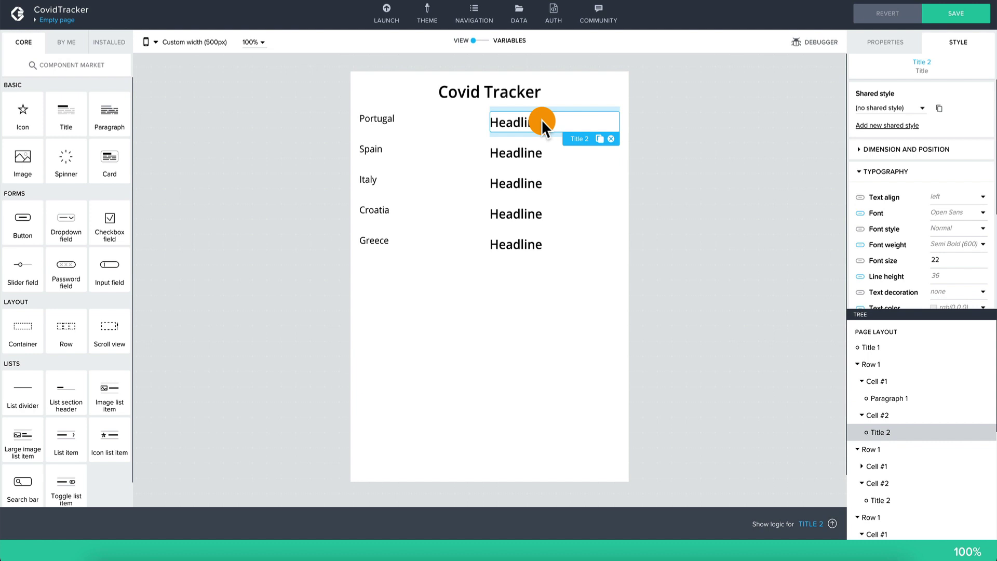
pyautogui.click(902, 52)
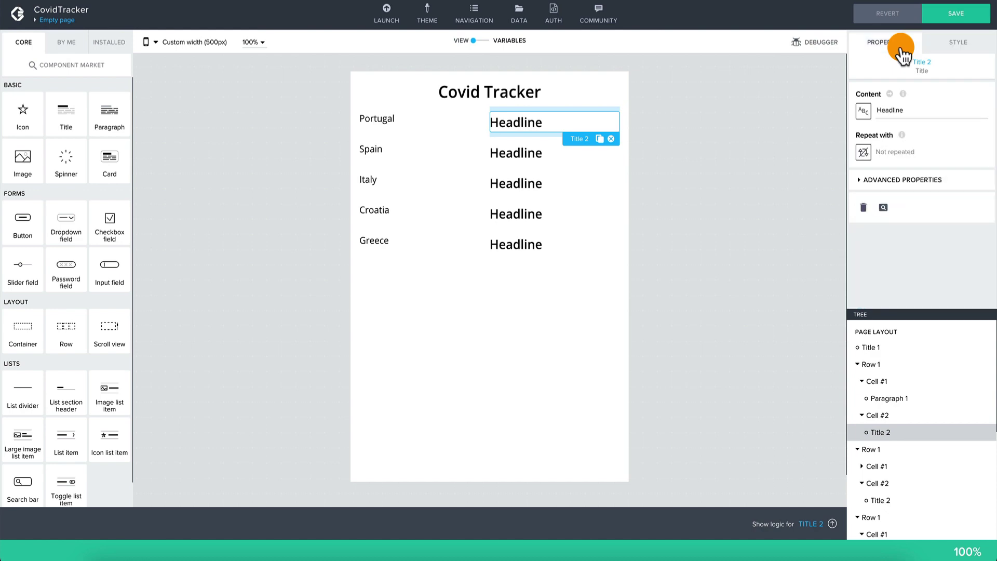
pyautogui.click(865, 108)
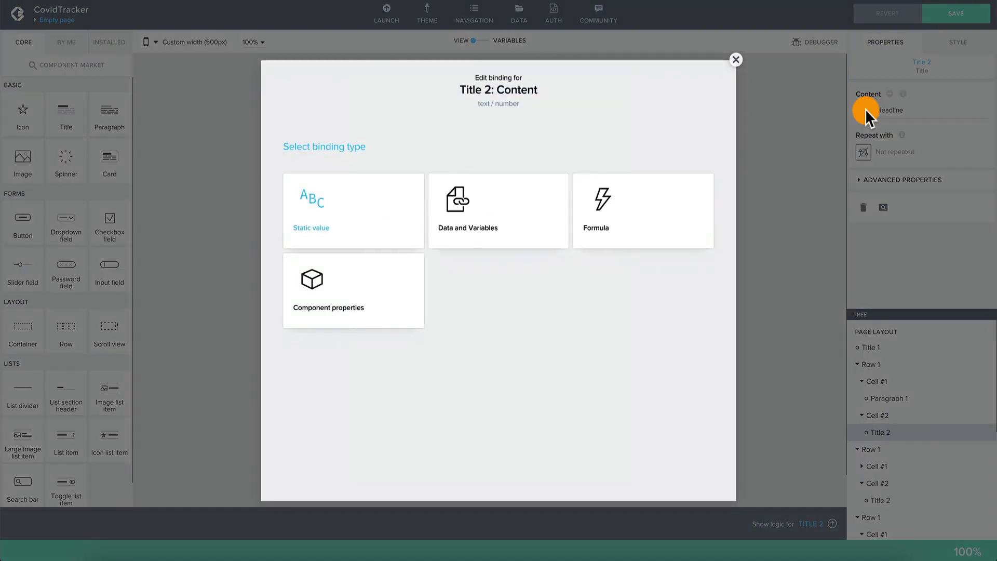
pyautogui.click(491, 208)
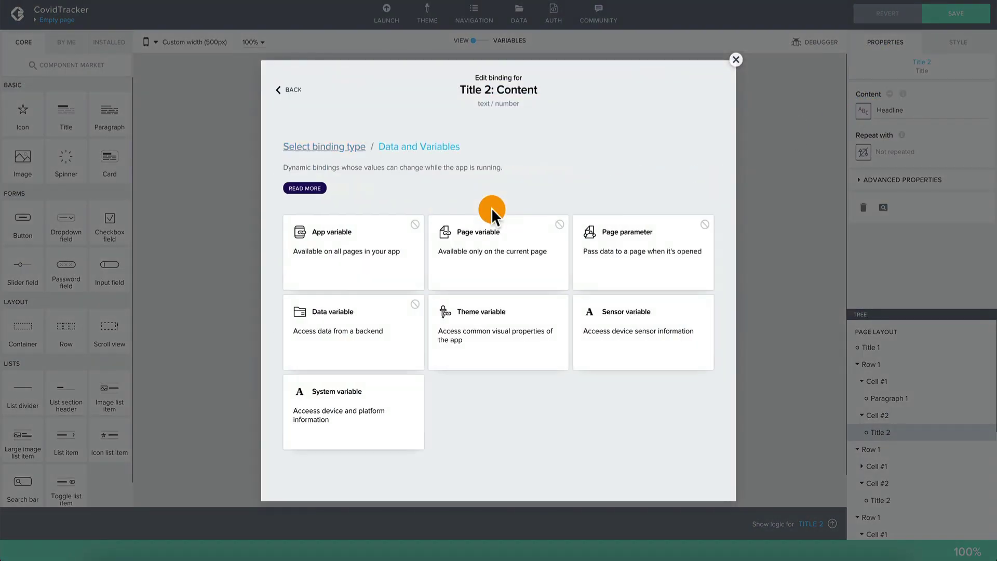
pyautogui.click(737, 60)
# Set the Portugal row's headline to repeat with the PT data variable.
pyautogui.click(862, 152)
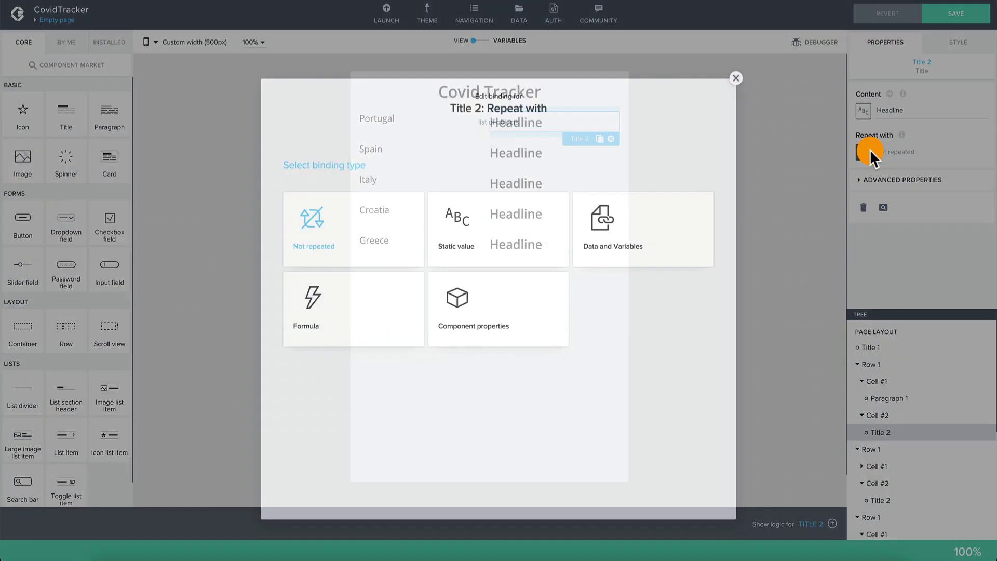
pyautogui.click(608, 213)
pyautogui.click(350, 319)
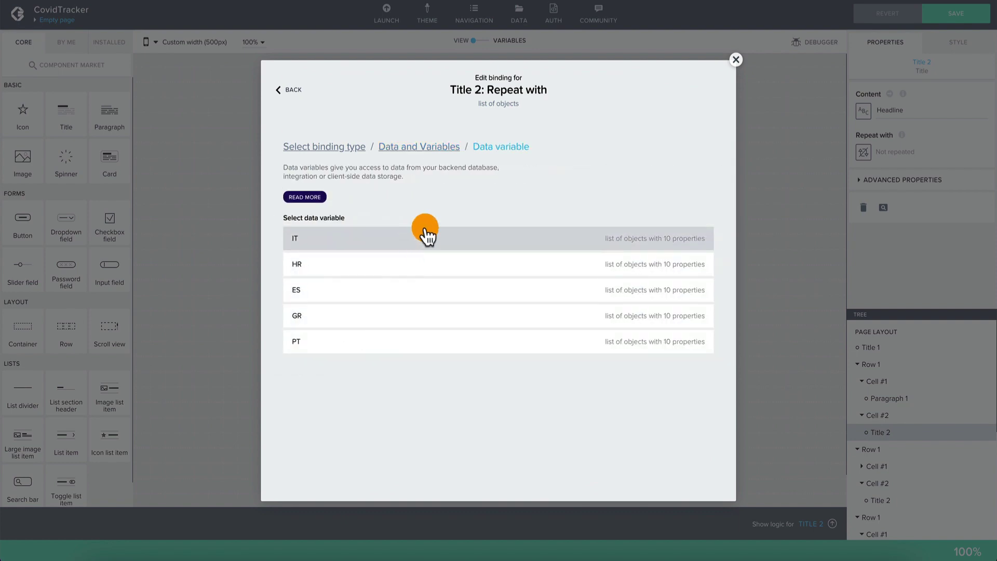
pyautogui.click(412, 345)
pyautogui.click(696, 282)
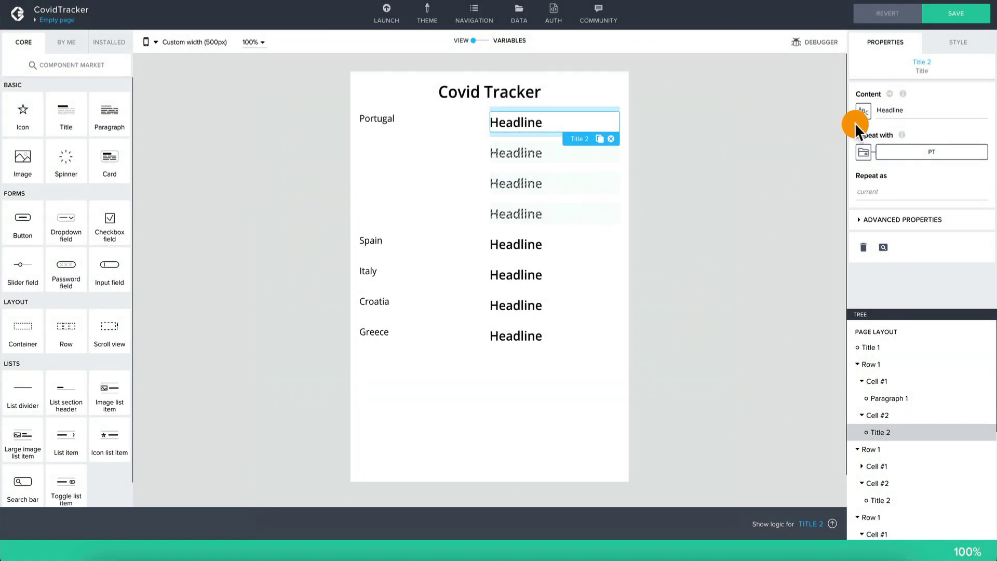
# Bind the Portugal headline's content to the recovered property of the current data item in repeat.
pyautogui.click(862, 111)
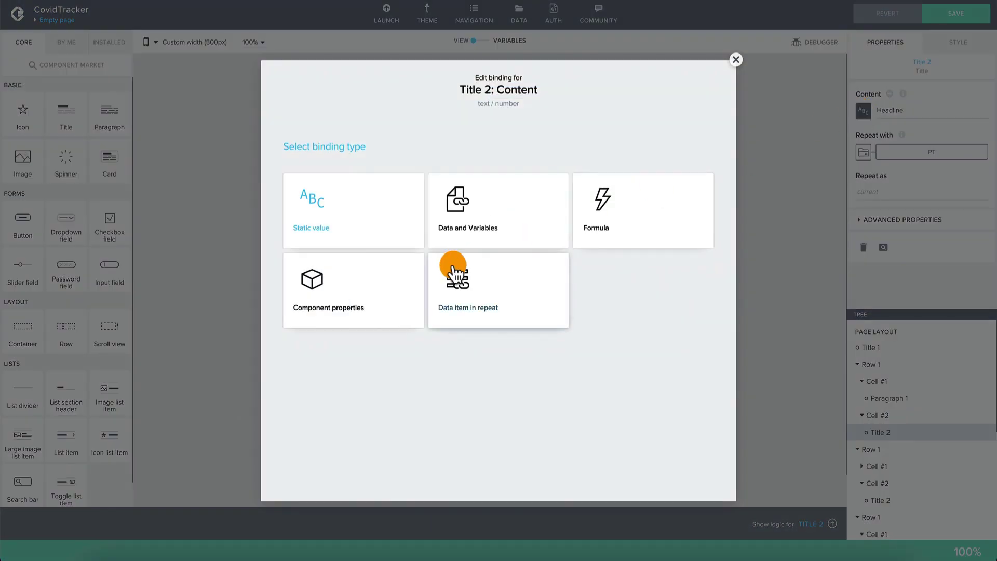
pyautogui.click(490, 217)
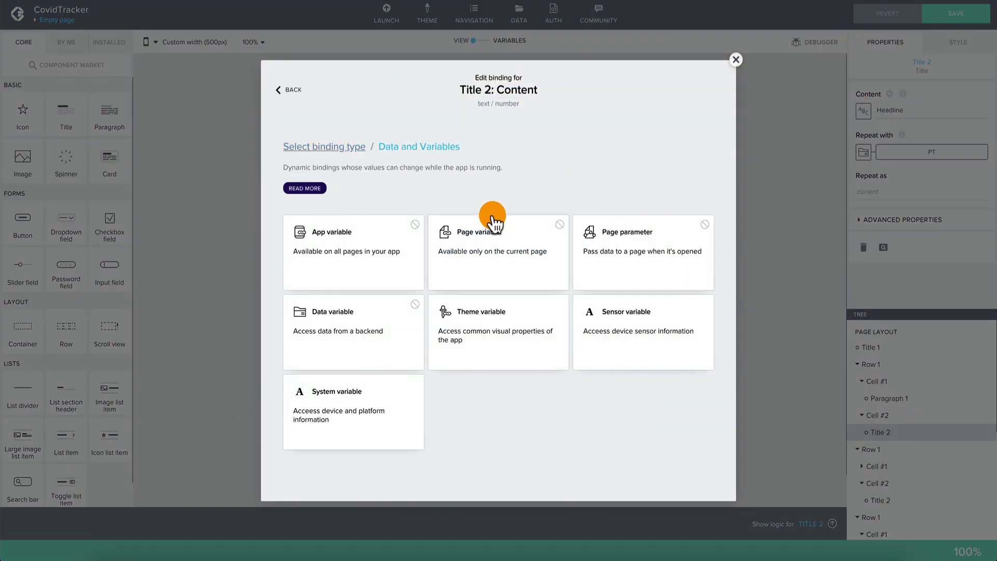
pyautogui.click(281, 91)
pyautogui.click(500, 312)
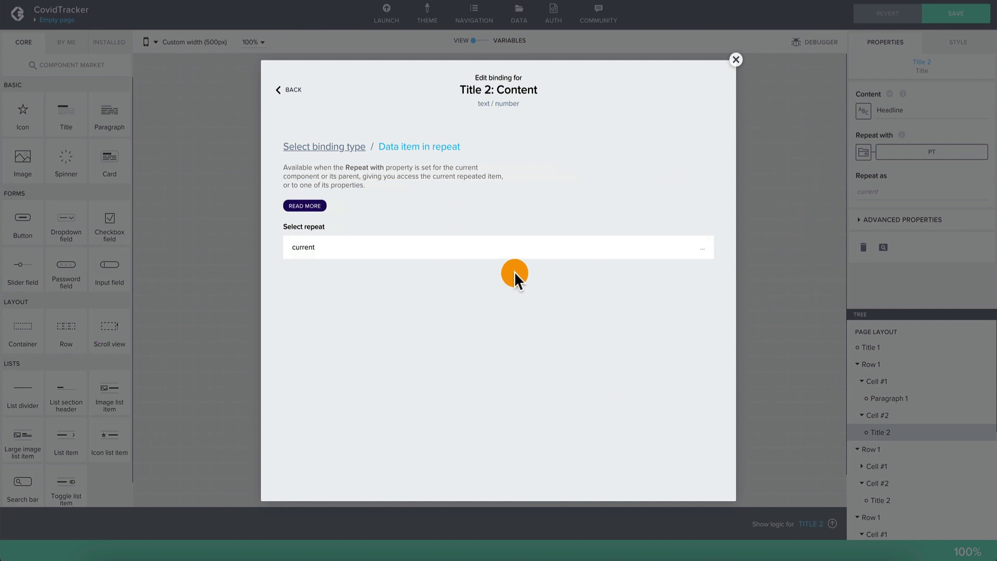
pyautogui.click(537, 252)
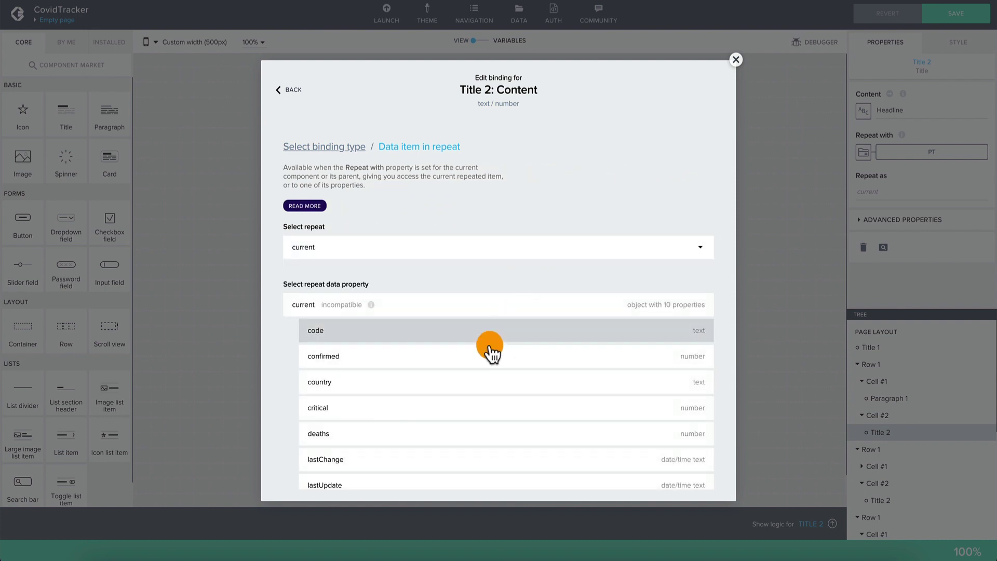
pyautogui.scroll(-2, 488, 358)
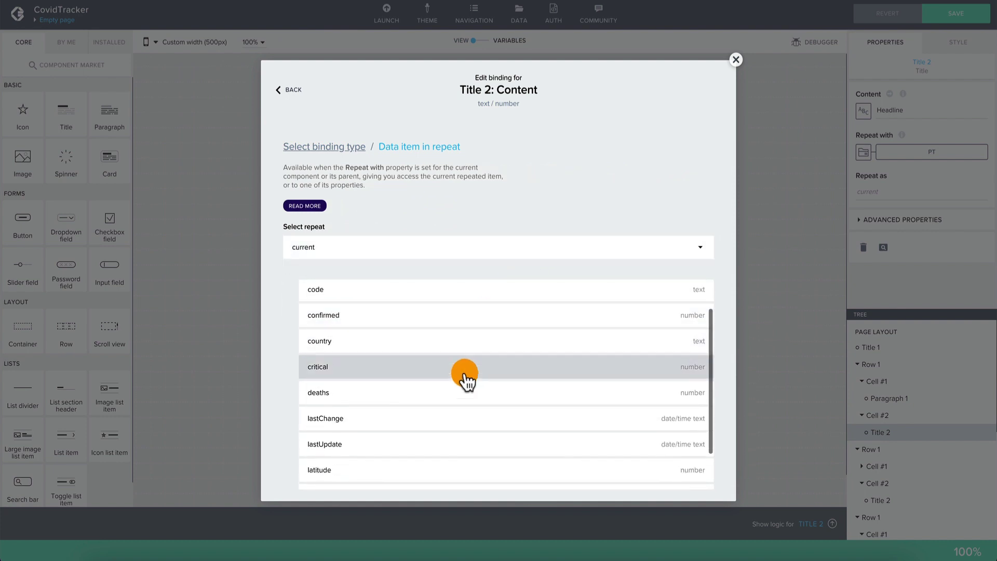
pyautogui.scroll(2, 456, 361)
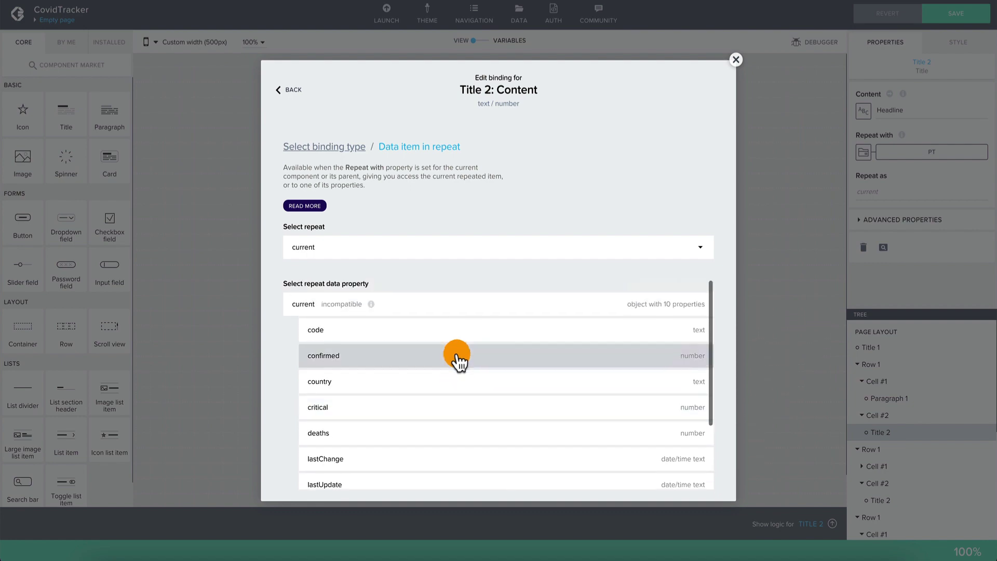
pyautogui.scroll(-4, 455, 358)
pyautogui.click(429, 469)
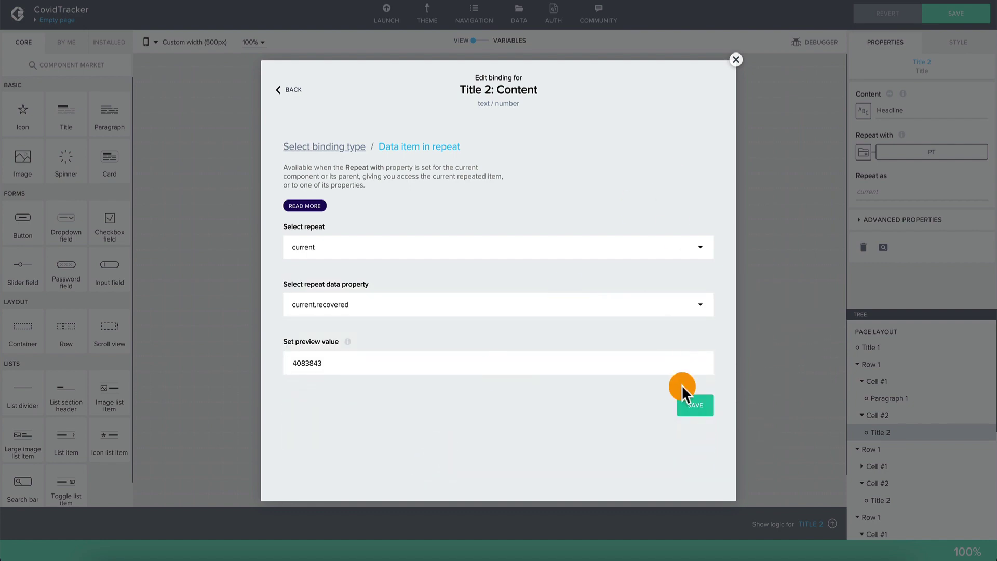
pyautogui.click(695, 405)
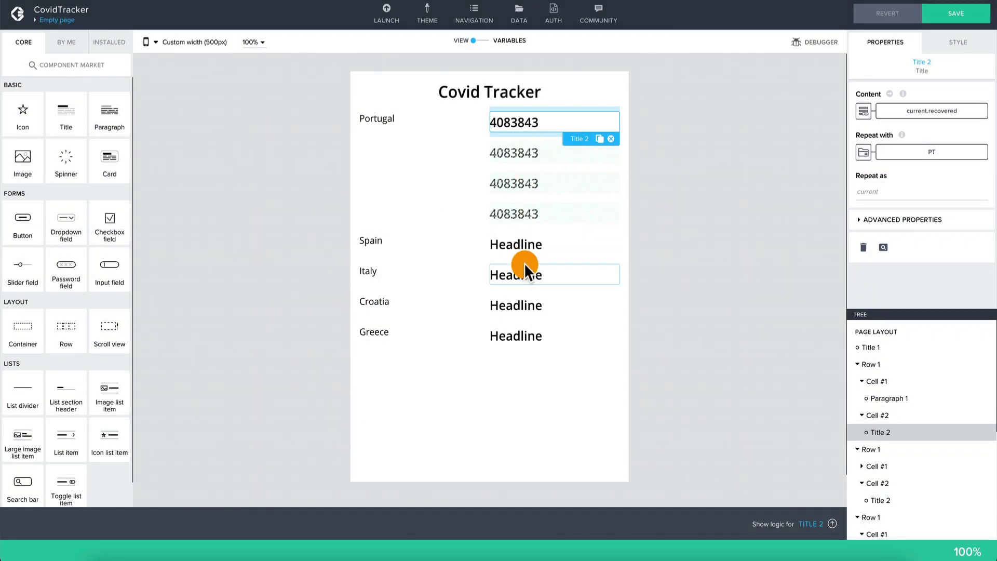
# Set the Spain row's headline to repeat with the ES data variable.
pyautogui.click(537, 245)
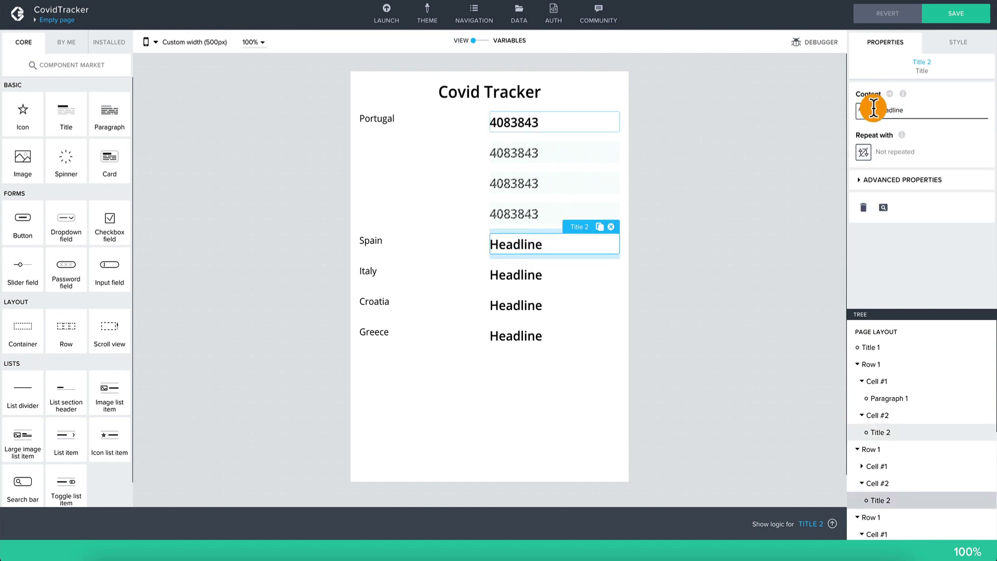
pyautogui.click(864, 151)
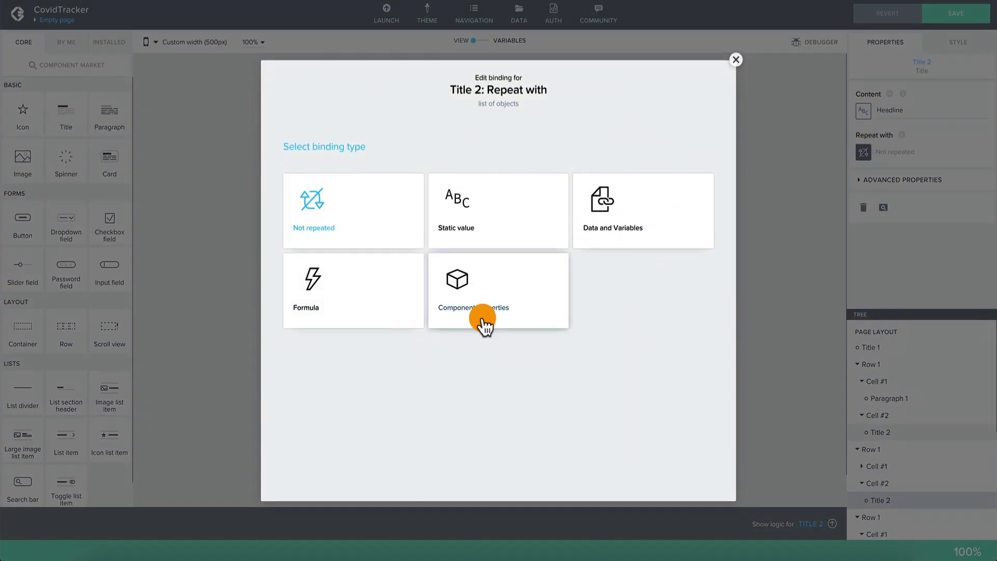
pyautogui.click(604, 229)
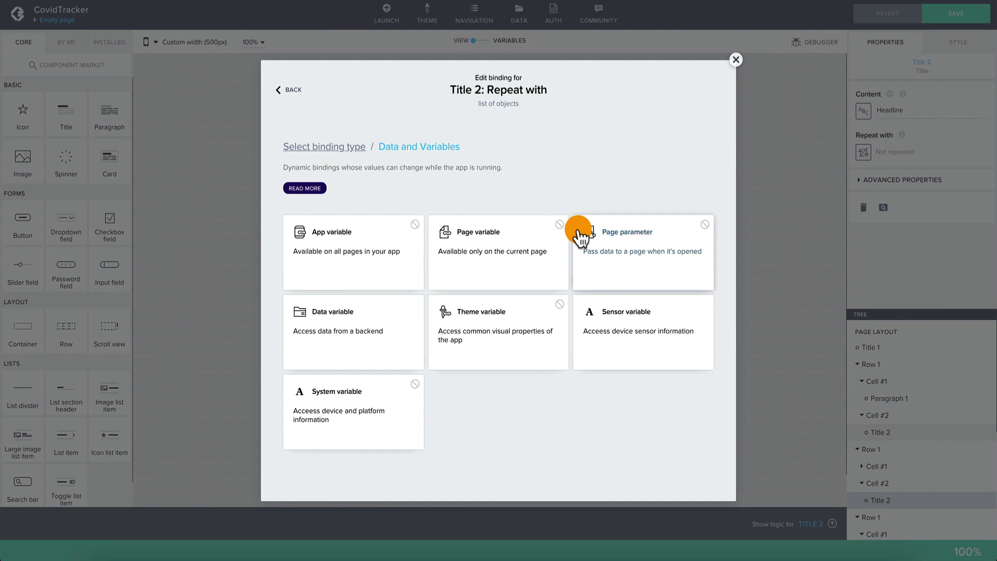
pyautogui.click(378, 330)
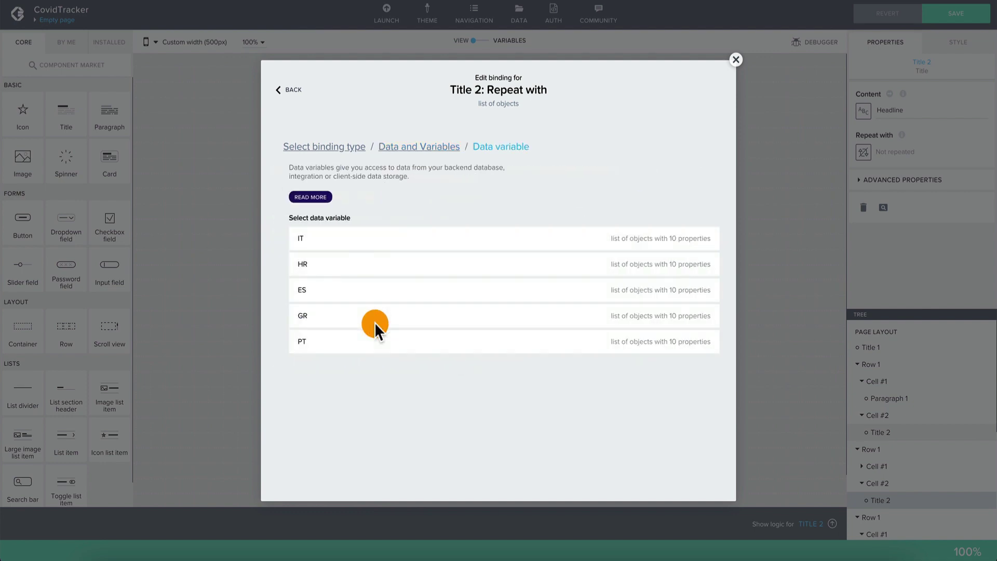
pyautogui.click(510, 289)
pyautogui.click(696, 283)
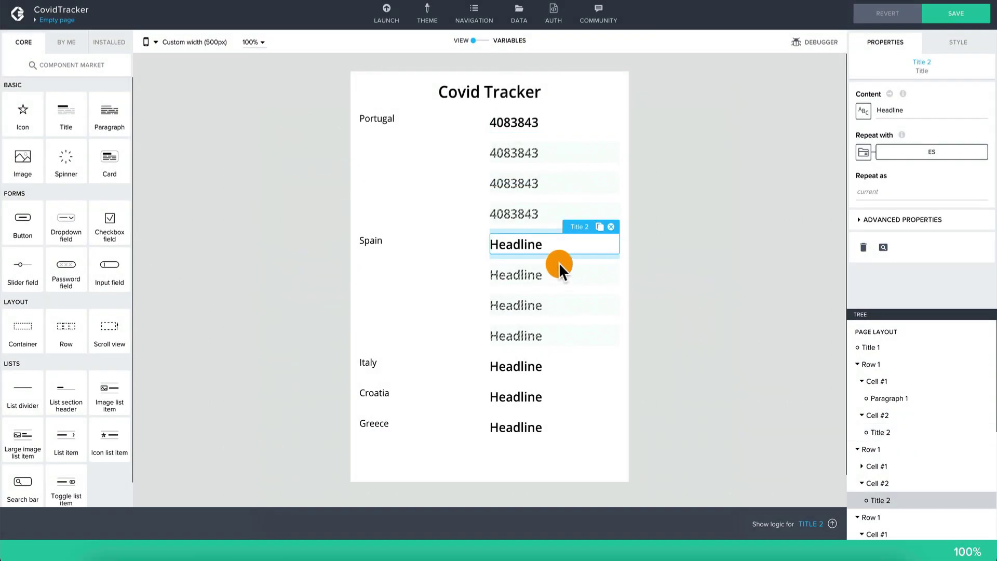
# Bind the Spain headline's content to the recovered property of the current data item in repeat.
pyautogui.click(846, 109)
pyautogui.click(480, 283)
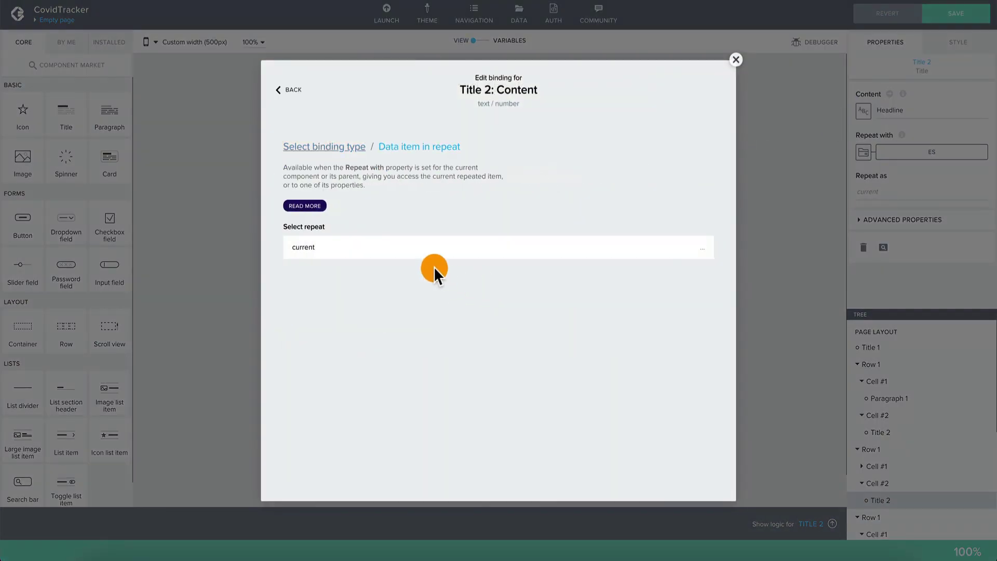
pyautogui.click(436, 257)
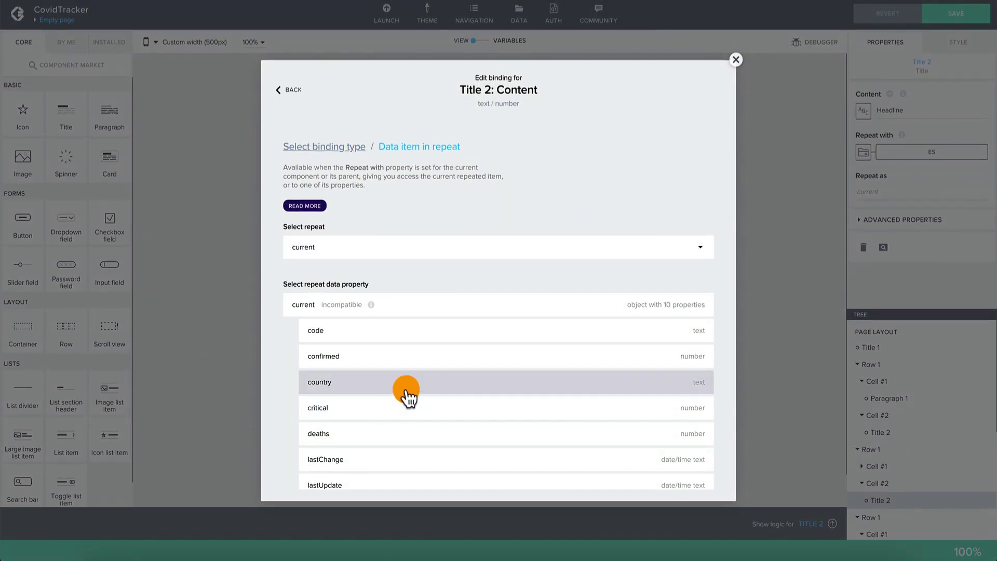
pyautogui.scroll(-2, 408, 394)
pyautogui.click(390, 474)
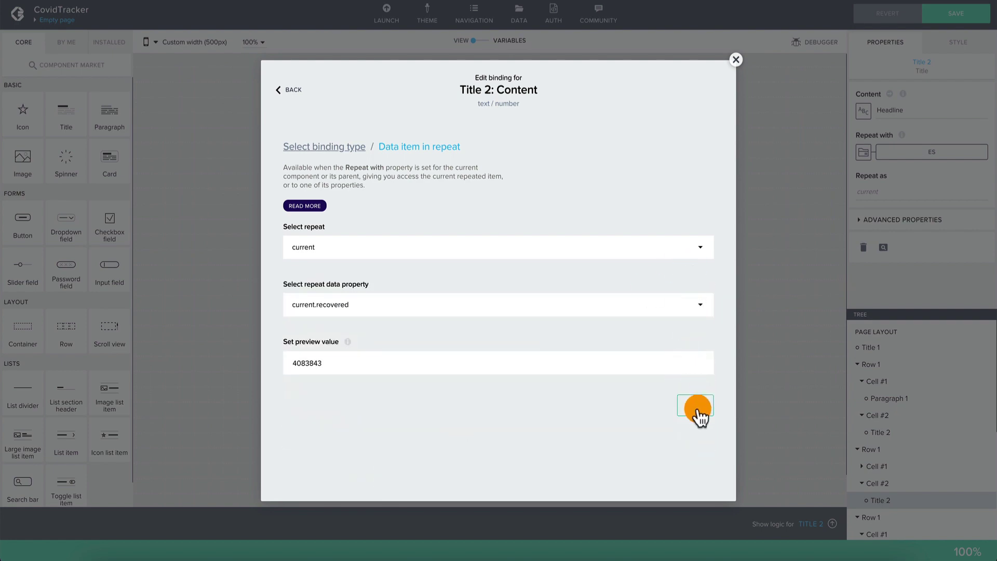
pyautogui.click(697, 406)
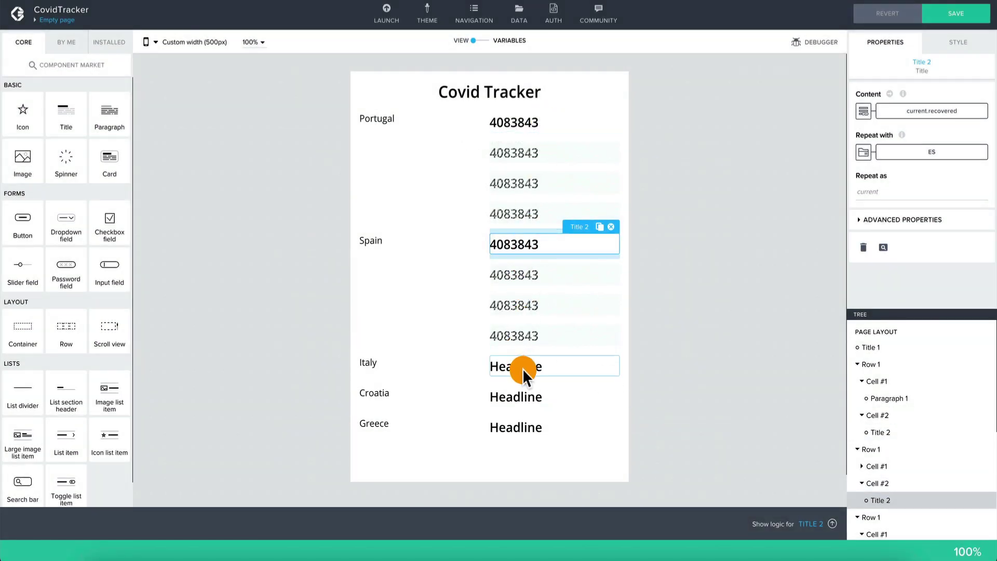
# Set the Italy row's headline to repeat with the IT data variable.
pyautogui.click(522, 369)
pyautogui.click(864, 152)
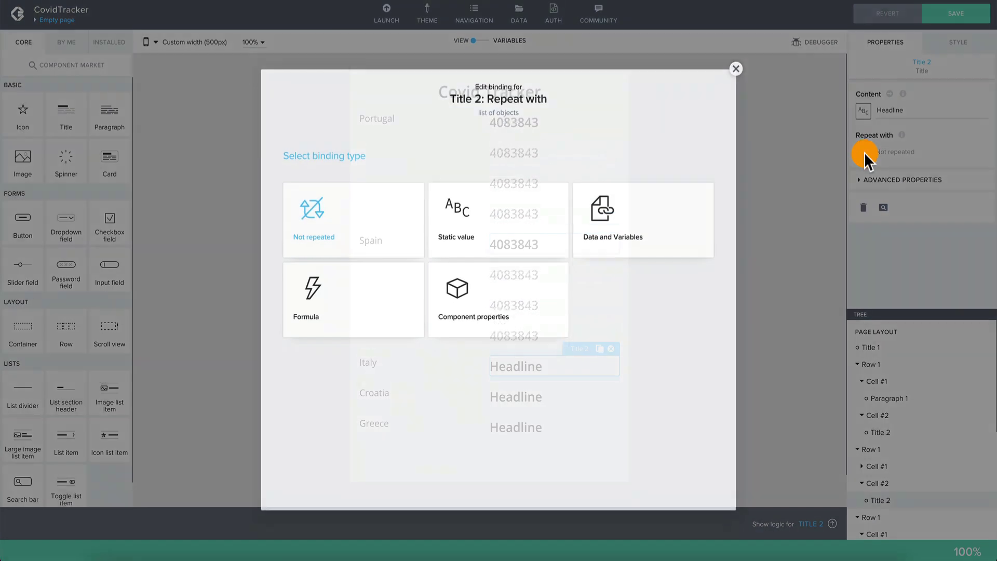
pyautogui.click(597, 211)
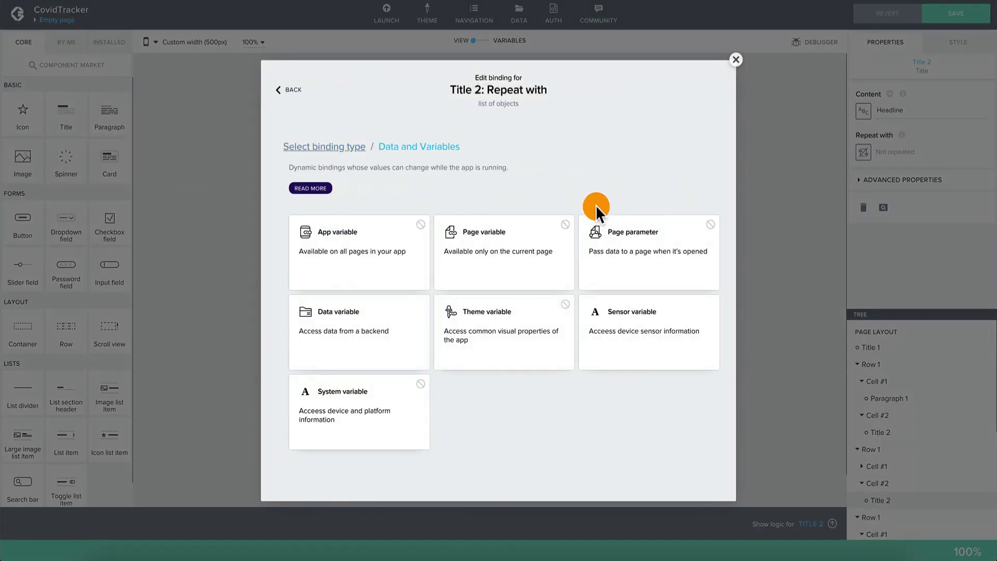
pyautogui.click(363, 338)
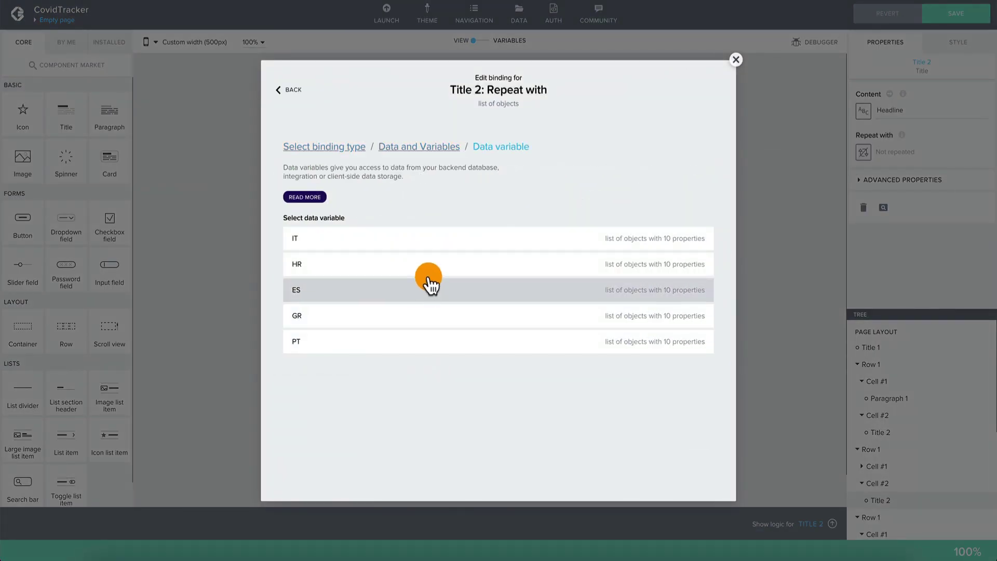
pyautogui.click(432, 240)
pyautogui.click(700, 281)
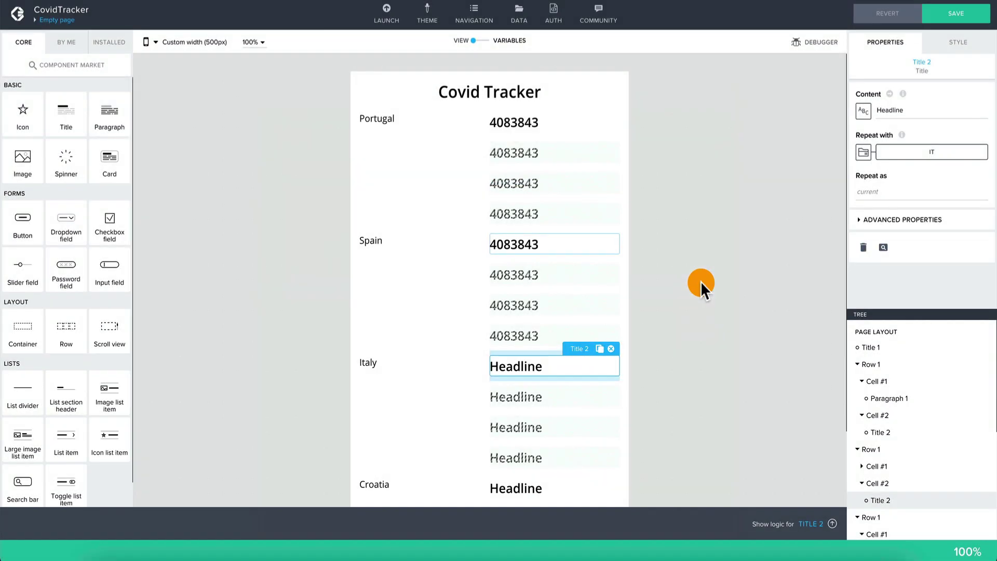
# Bind the Italy headline's content to the recovered property of the current data item in repeat.
pyautogui.scroll(-3, 503, 441)
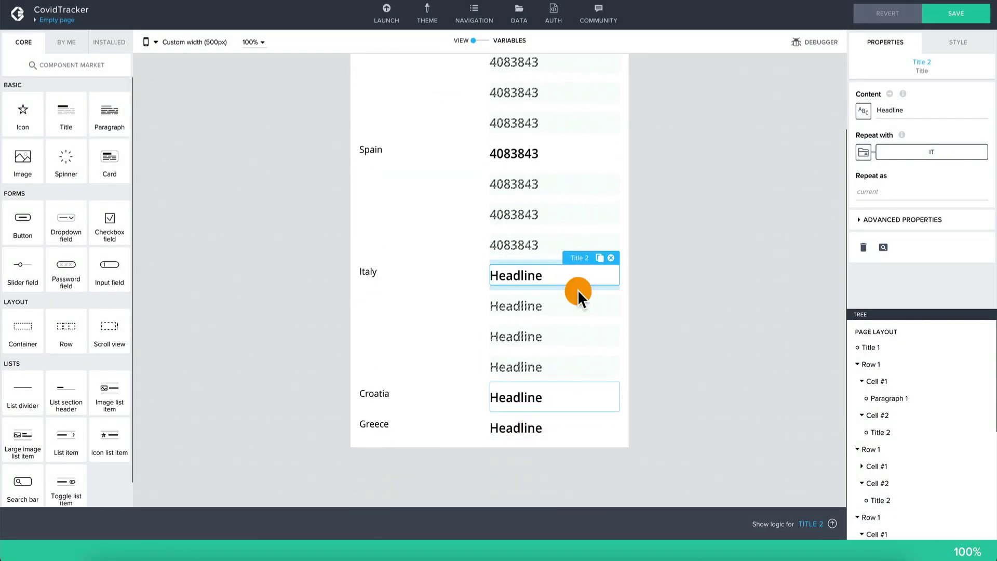
pyautogui.click(860, 111)
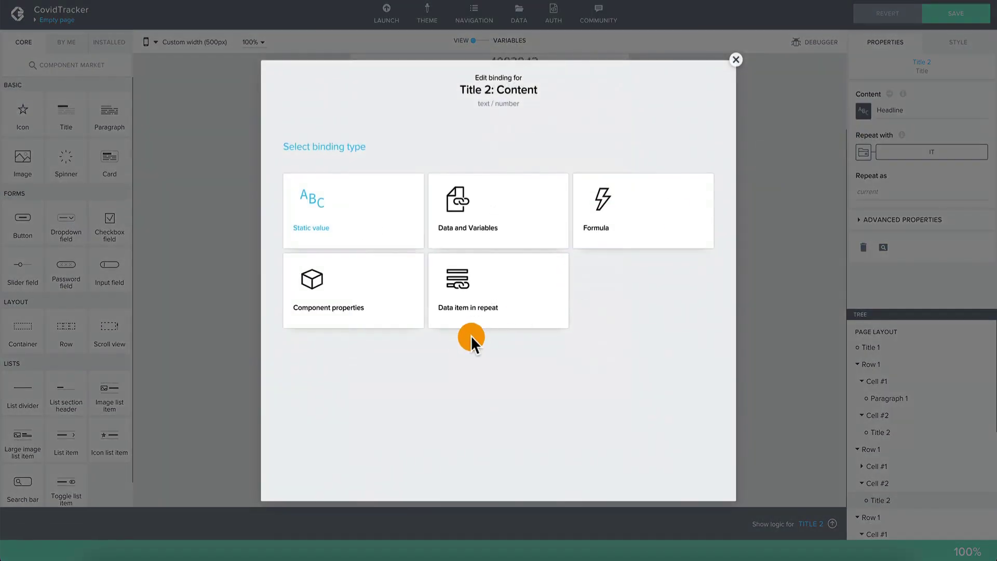
pyautogui.click(498, 292)
pyautogui.click(473, 249)
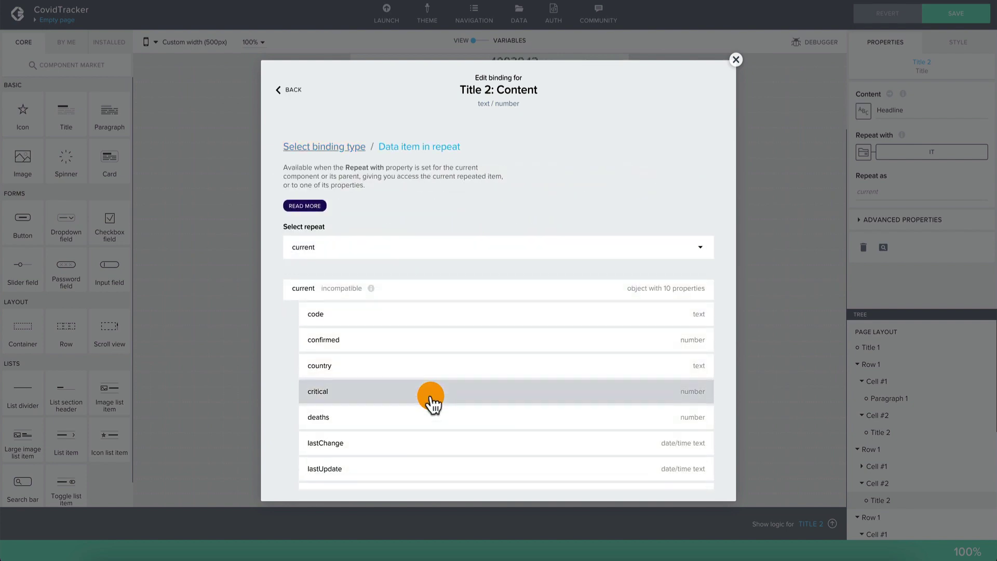
pyautogui.scroll(-2, 431, 403)
pyautogui.click(400, 469)
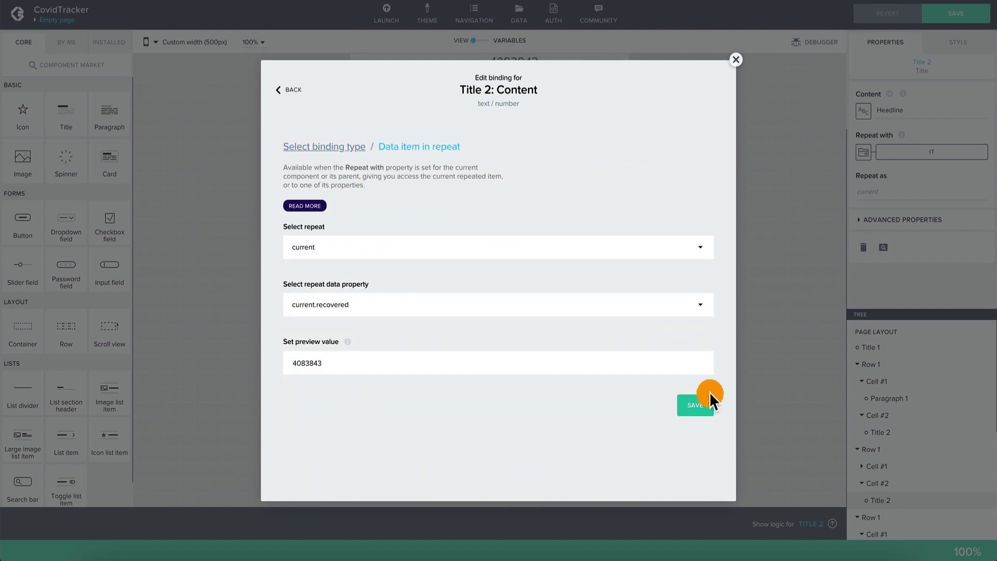
pyautogui.click(698, 408)
# Select the headline in the Croatia row.
pyautogui.click(519, 387)
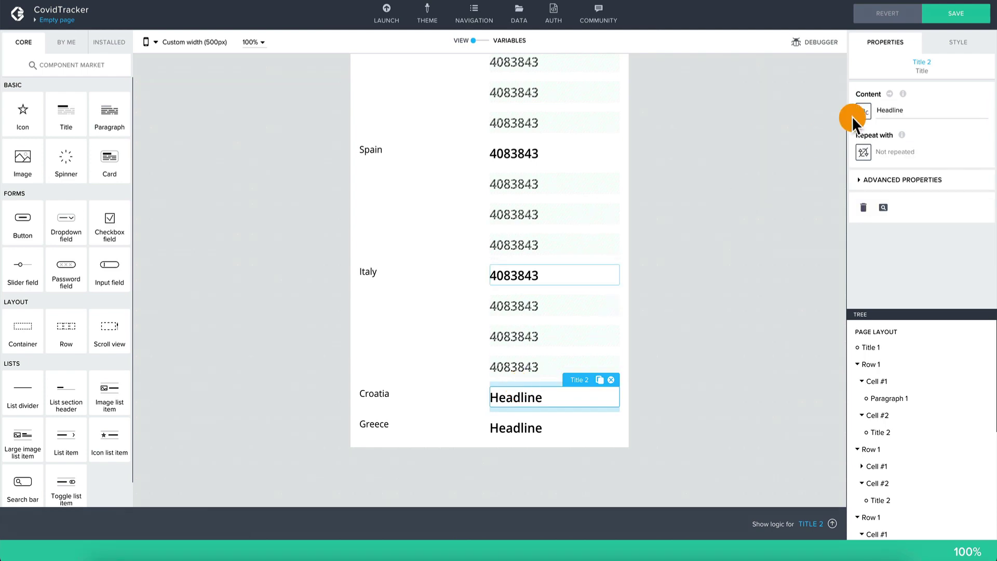
pyautogui.click(865, 109)
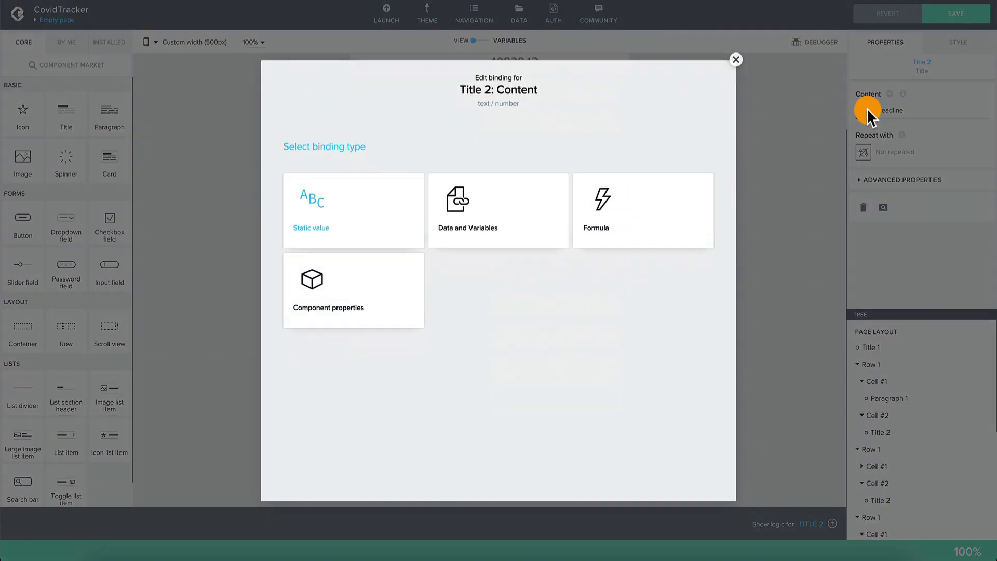
pyautogui.click(490, 207)
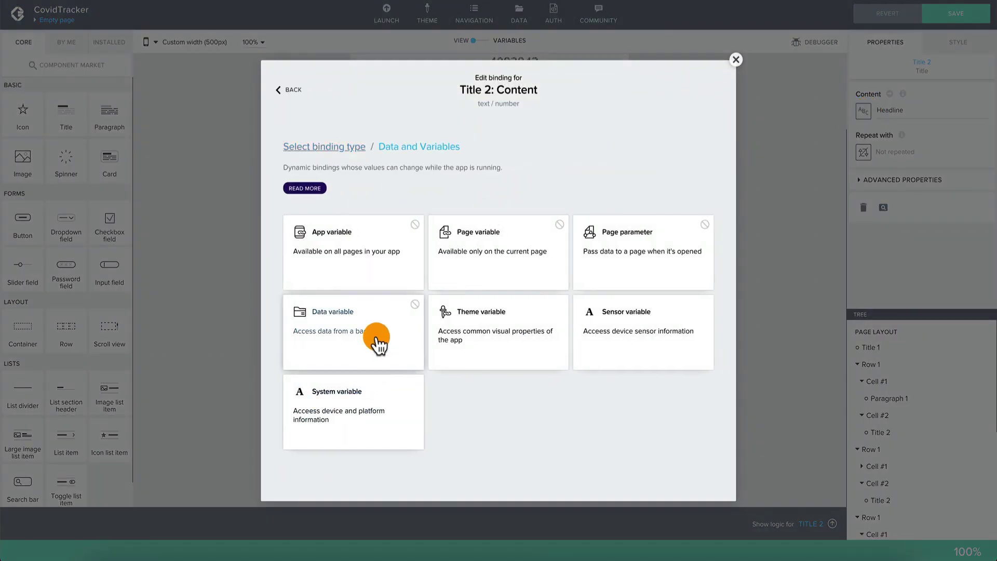
pyautogui.click(278, 89)
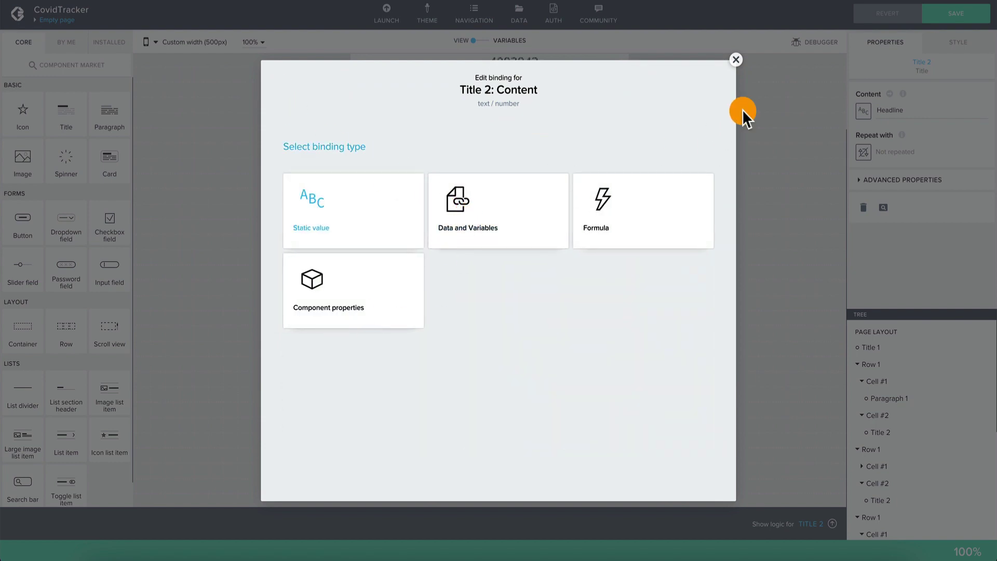
# Set the Croatia row's headline to repeat with the HR data variable.
pyautogui.click(870, 159)
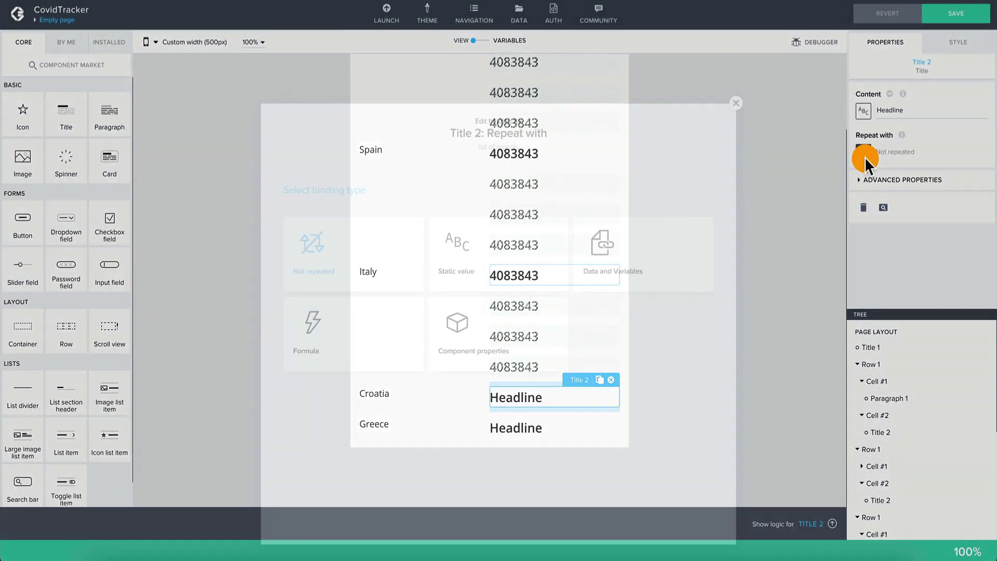
pyautogui.click(639, 202)
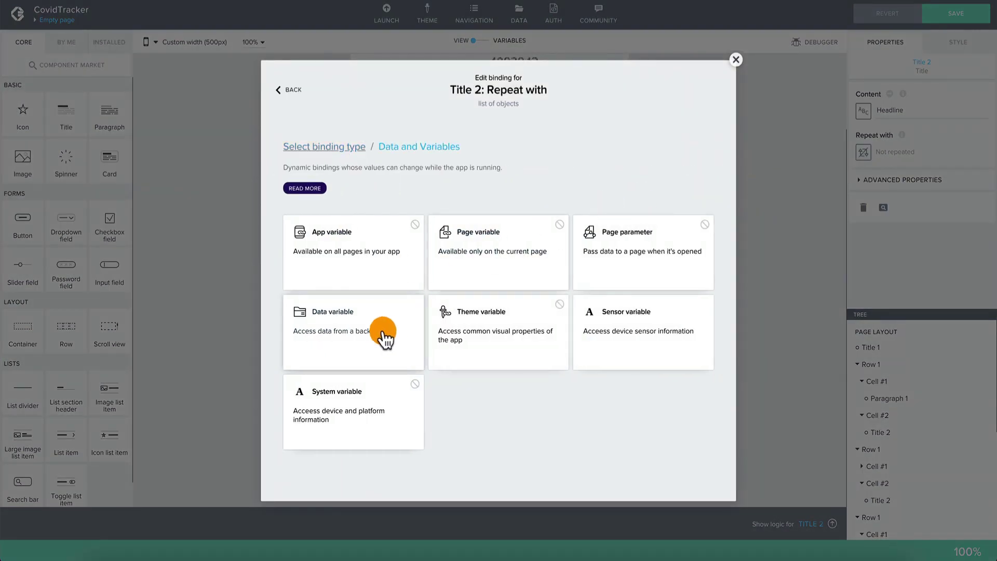
pyautogui.click(382, 329)
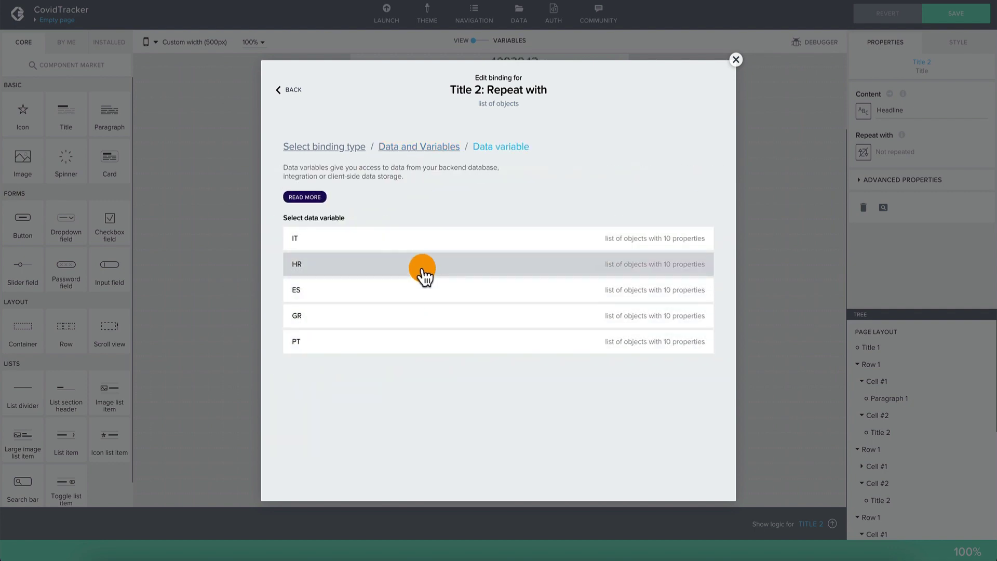
pyautogui.click(422, 272)
pyautogui.click(696, 286)
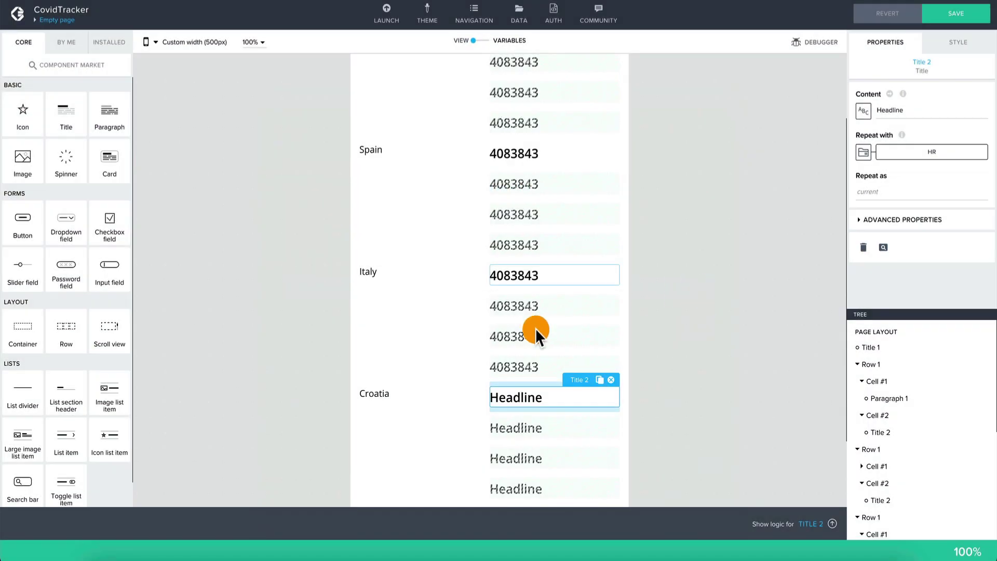
# Bind the Croatia headline's content to the recovered property of the current data item in repeat.
pyautogui.scroll(-2, 535, 331)
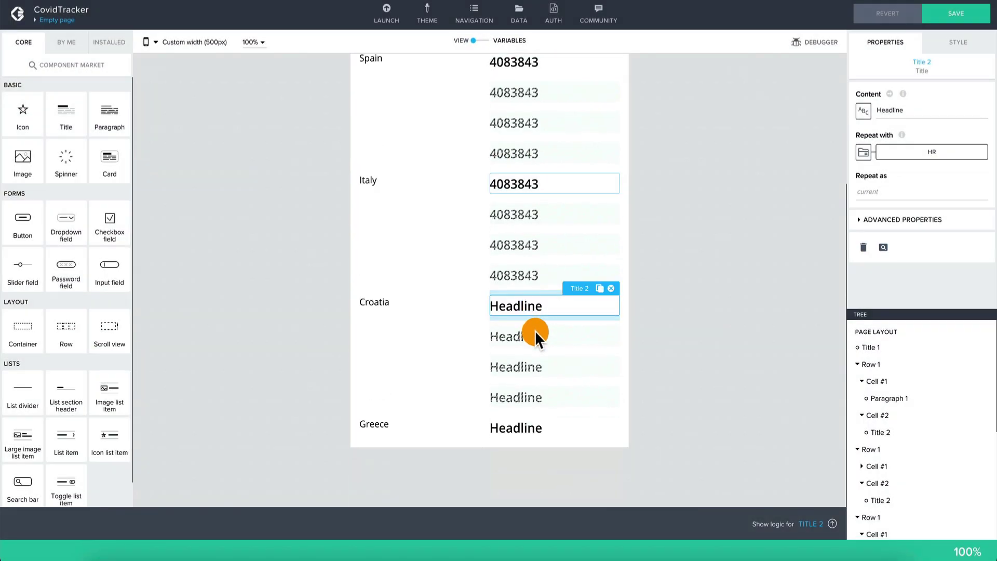
pyautogui.click(863, 110)
pyautogui.click(494, 285)
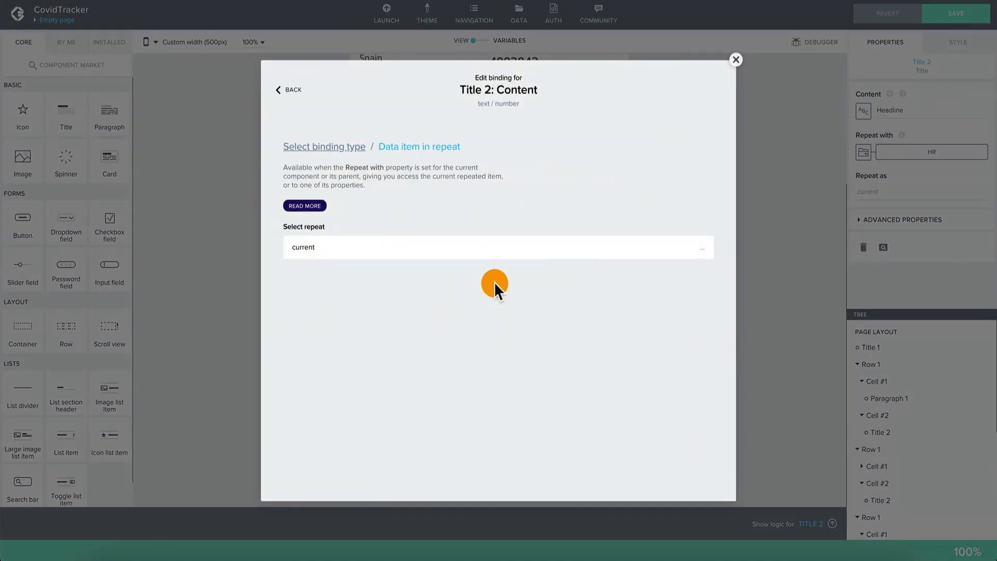
pyautogui.click(436, 249)
pyautogui.scroll(-2, 434, 338)
pyautogui.click(402, 473)
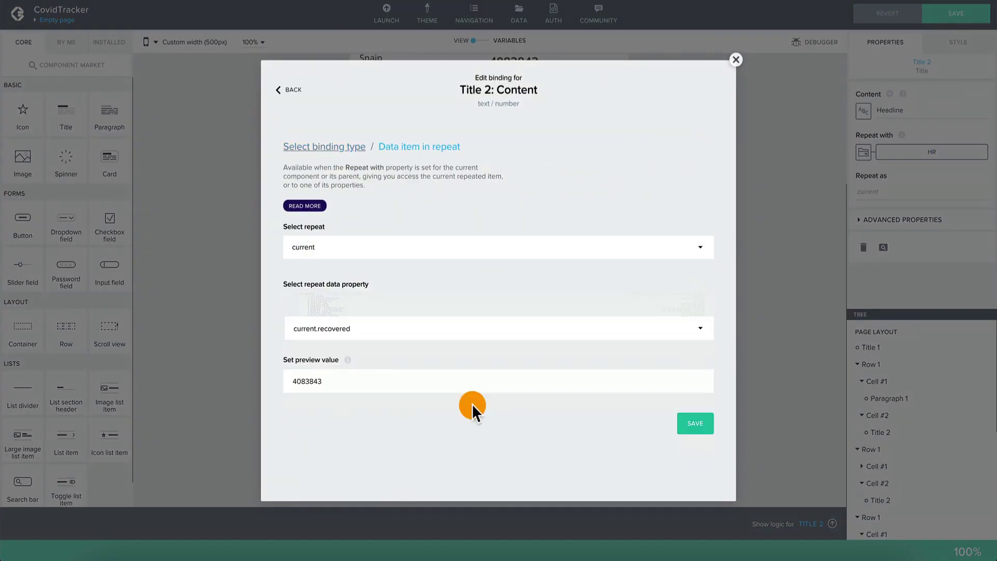
pyautogui.click(701, 416)
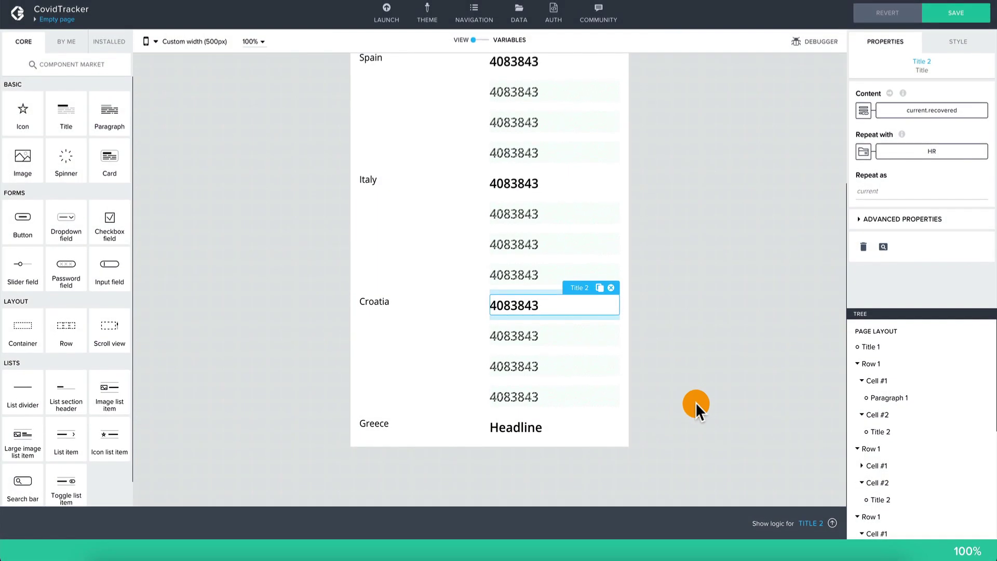
# Set the Greece row's headline to repeat with the GR data variable.
pyautogui.click(556, 428)
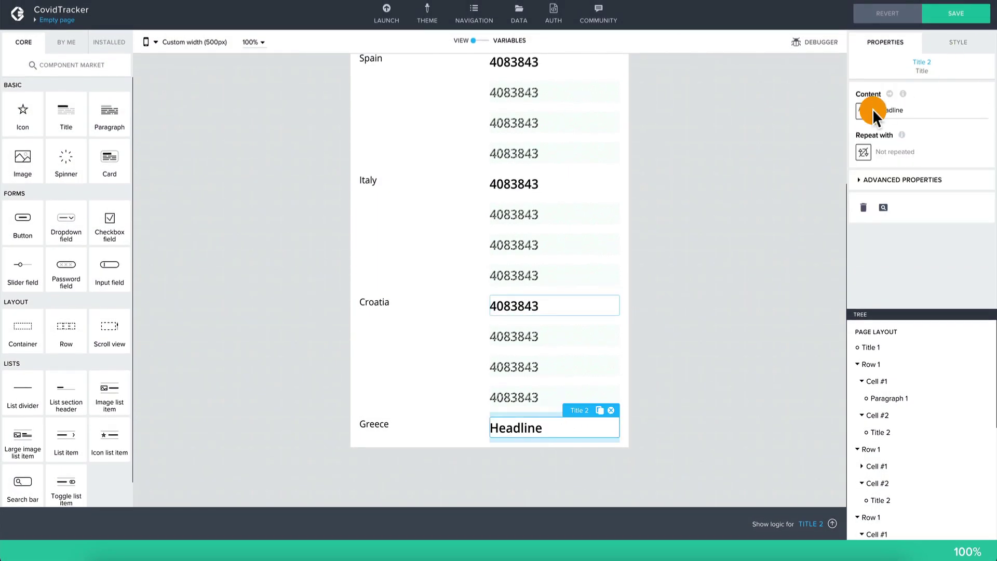
pyautogui.click(862, 152)
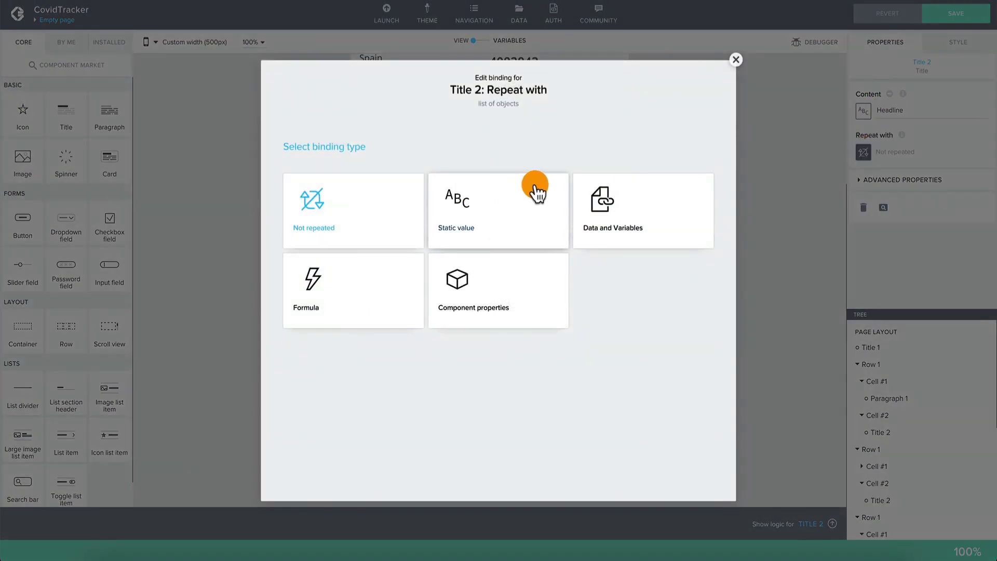
pyautogui.click(626, 198)
pyautogui.click(394, 321)
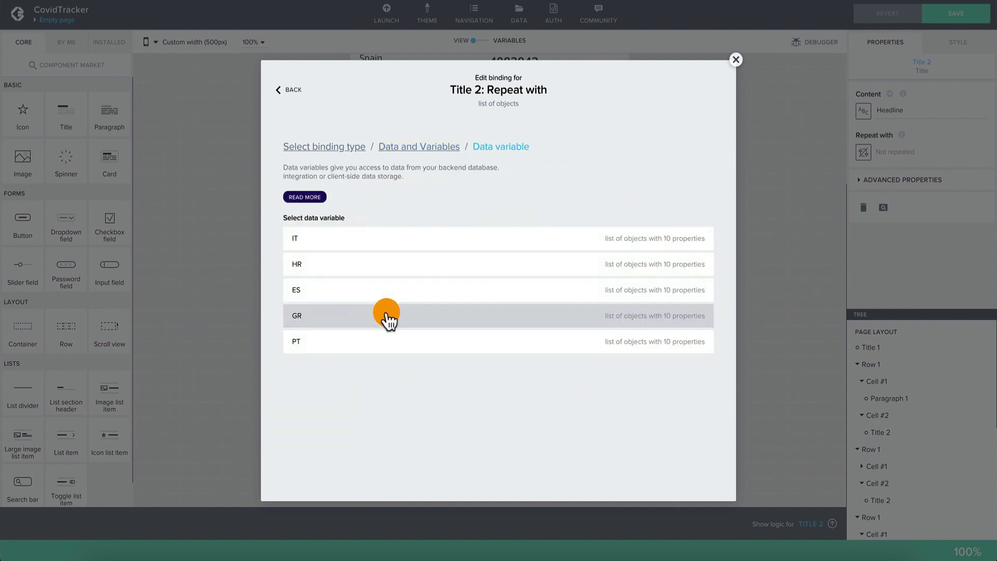
pyautogui.click(403, 316)
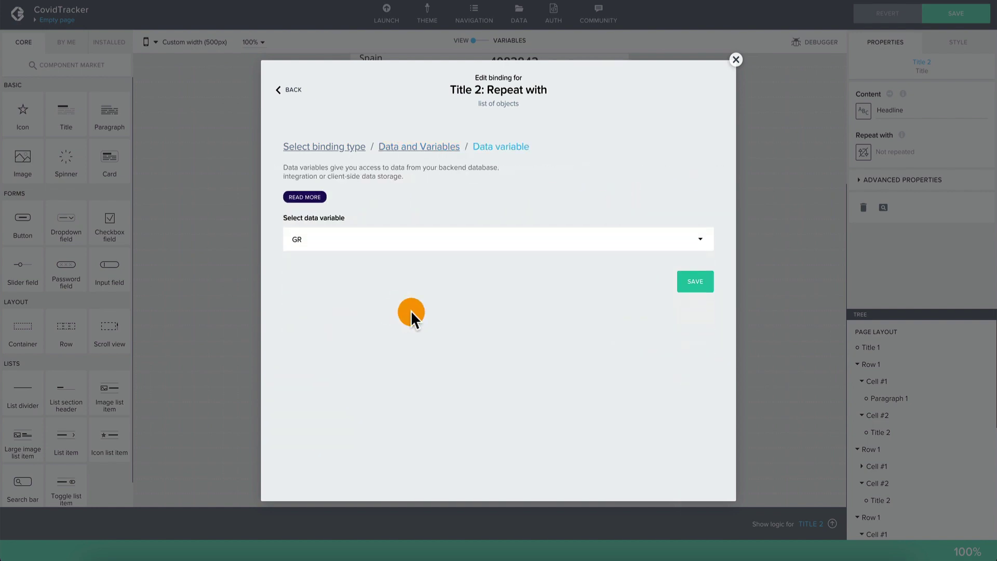
pyautogui.click(694, 287)
# Bind the Greece headline's content to the recovered property of the current data item in repeat.
pyautogui.click(864, 115)
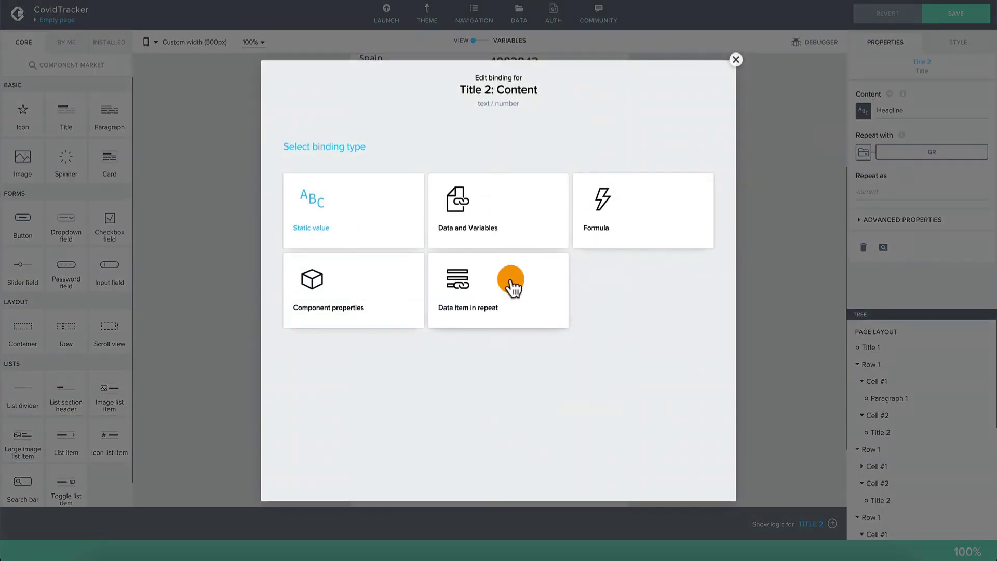
pyautogui.click(476, 294)
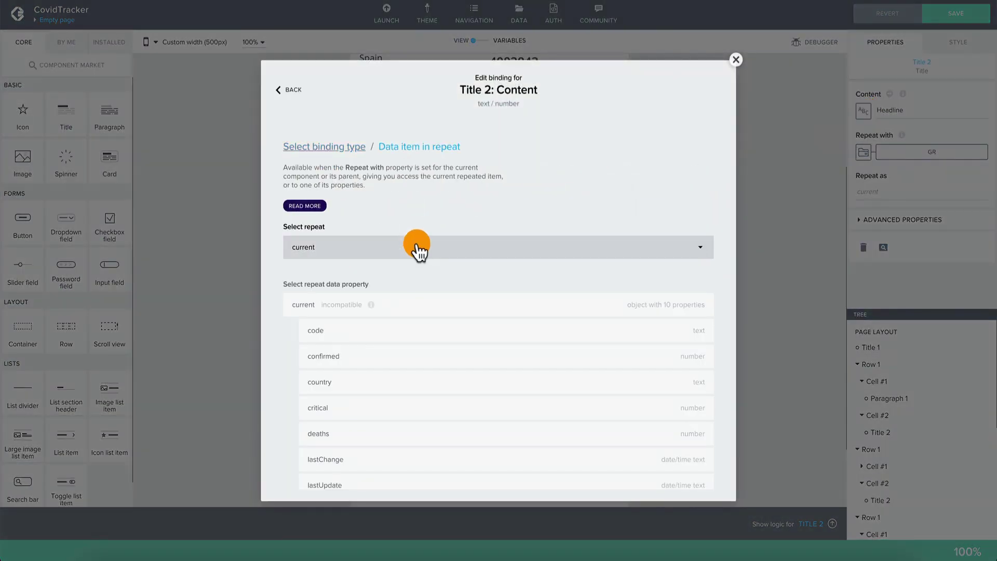
pyautogui.scroll(-2, 384, 395)
pyautogui.click(384, 471)
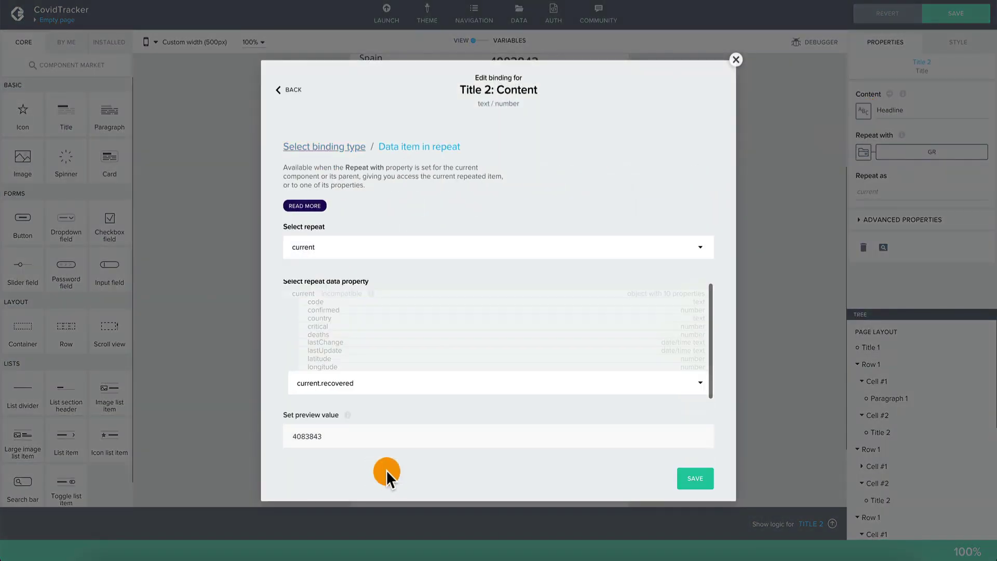
pyautogui.click(696, 405)
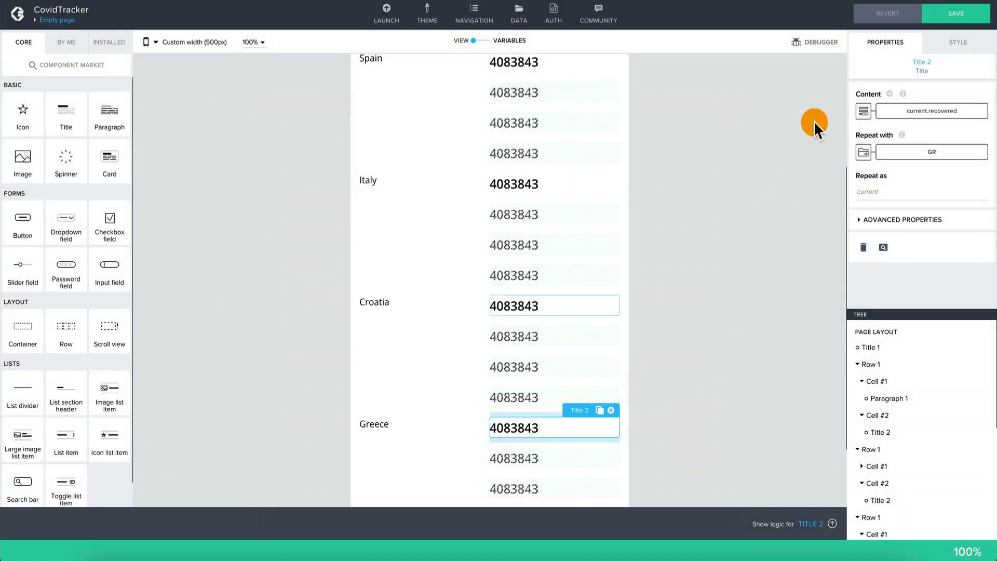
# Save the CovidTracker app and open the web app preview portal.
pyautogui.click(958, 15)
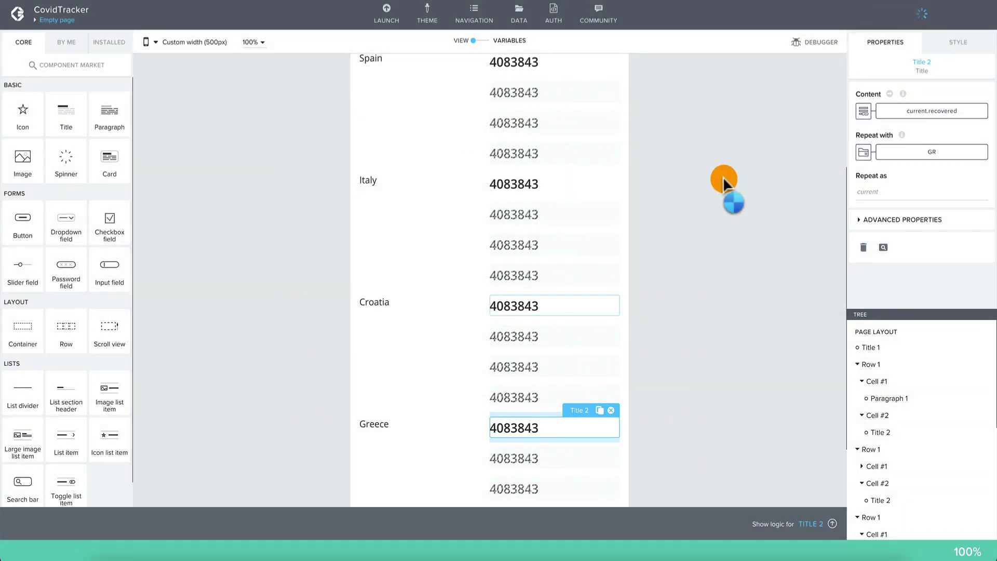
pyautogui.scroll(4, 600, 166)
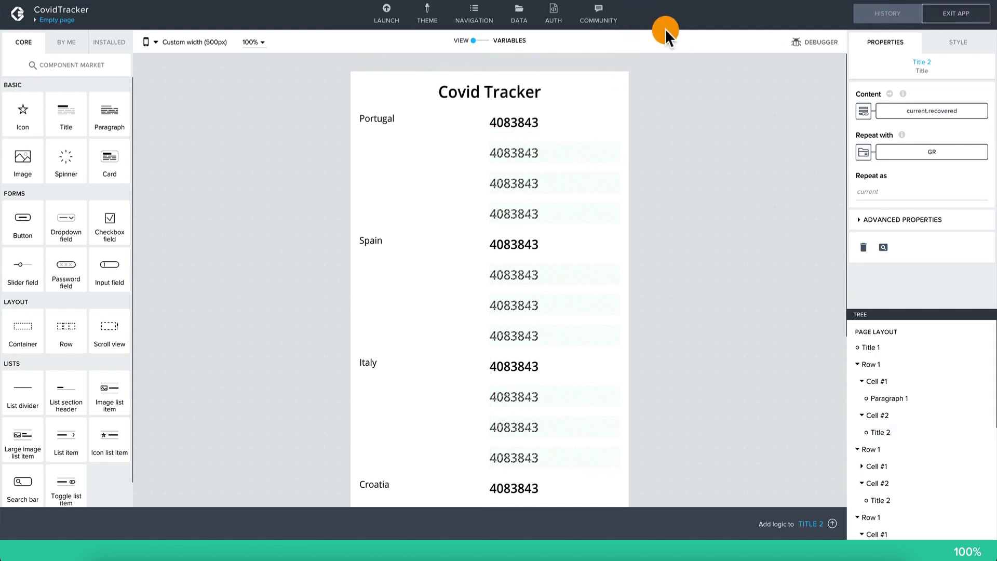
pyautogui.click(390, 21)
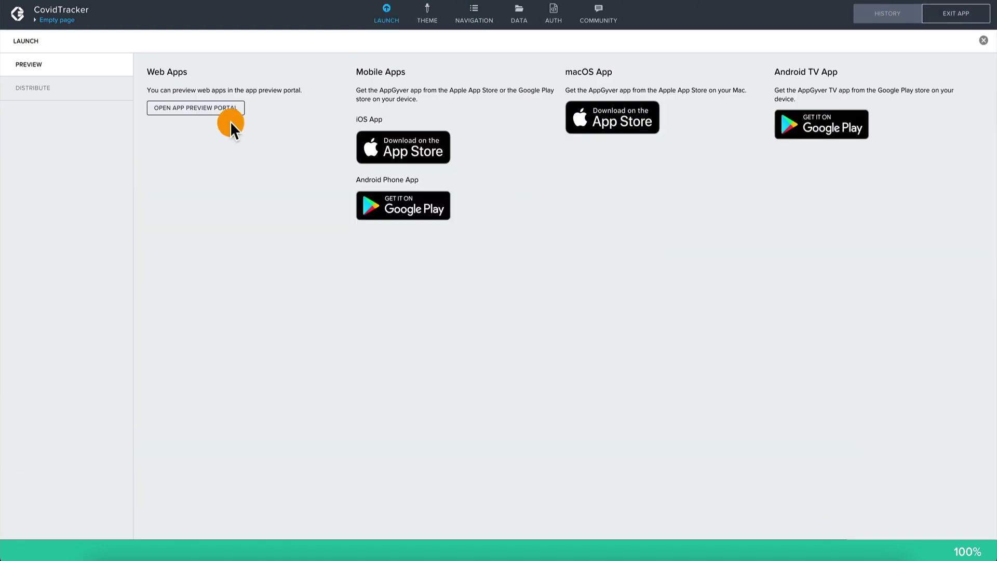
pyautogui.click(204, 107)
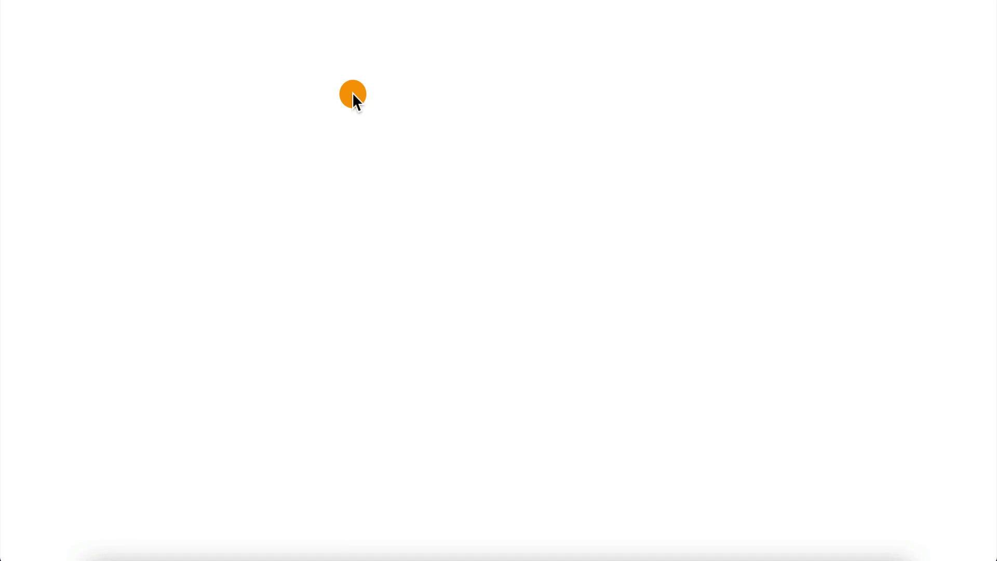
pyautogui.click(135, 108)
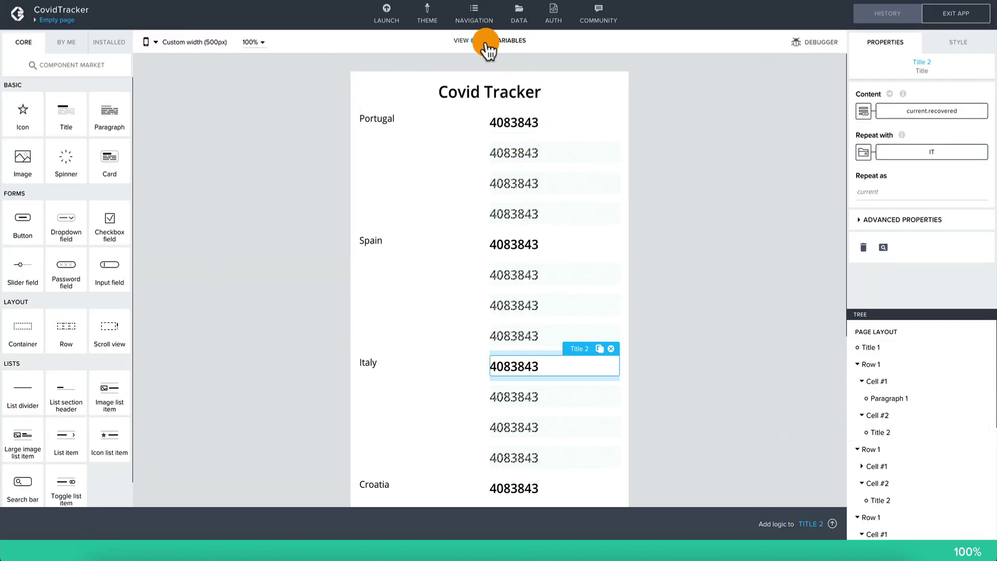
# Review the base configuration of the Covid19 data resource, including its resource URL and HTTP headers, and close the data configurator.
pyautogui.click(522, 16)
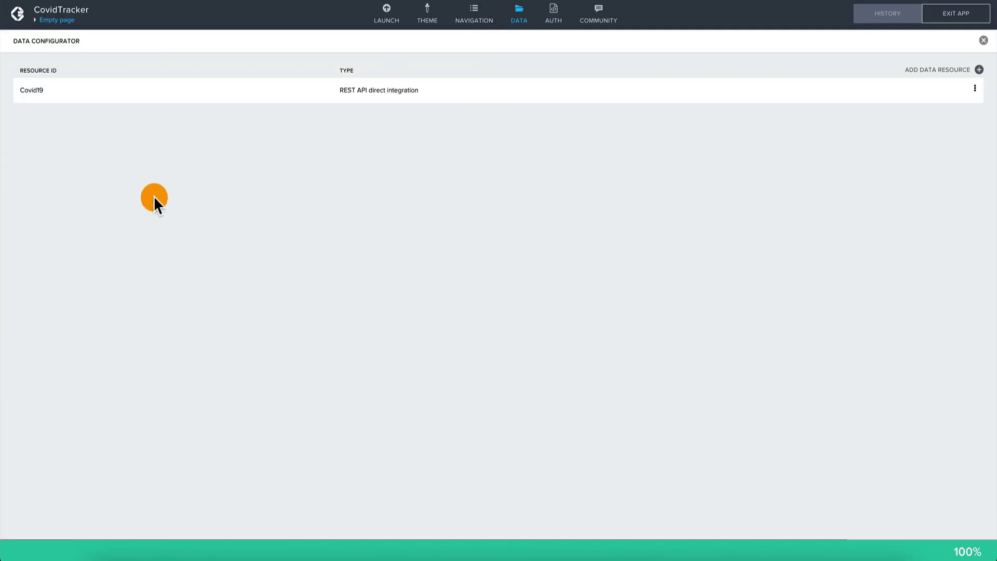
pyautogui.click(154, 89)
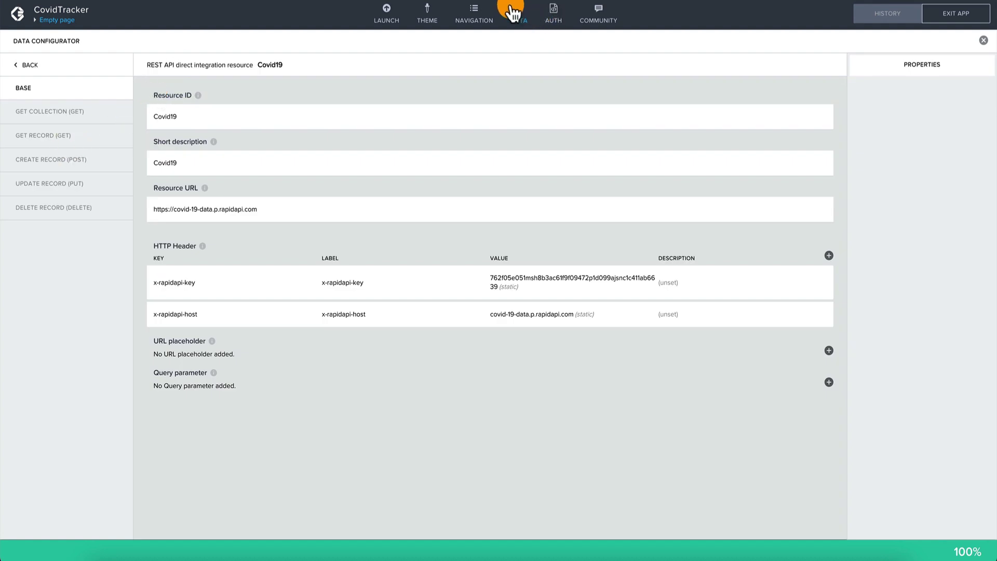
pyautogui.click(983, 41)
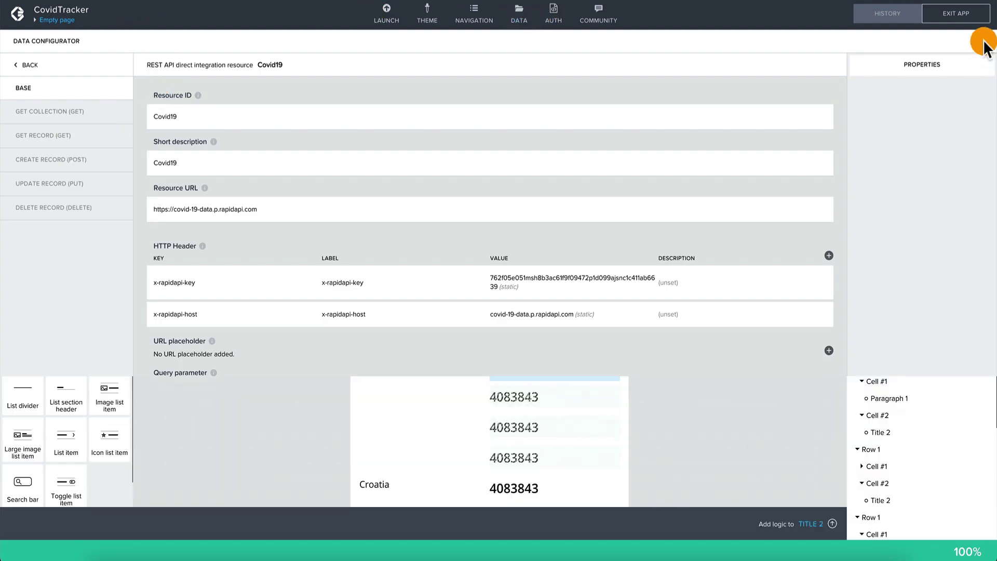
# Review the country name parameter of each page data variable: ES, GR, HR, IT and PT.
pyautogui.click(488, 41)
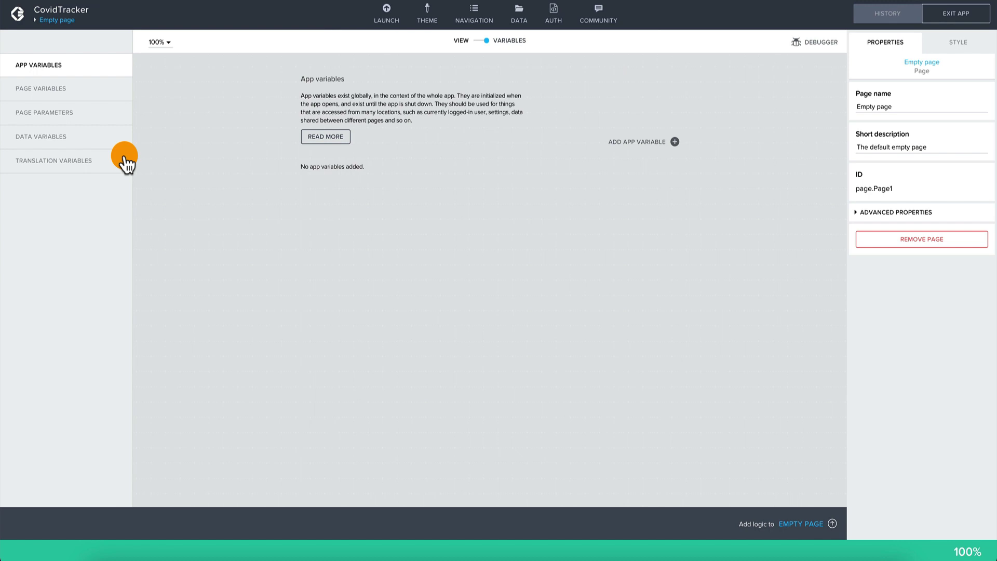
pyautogui.click(104, 138)
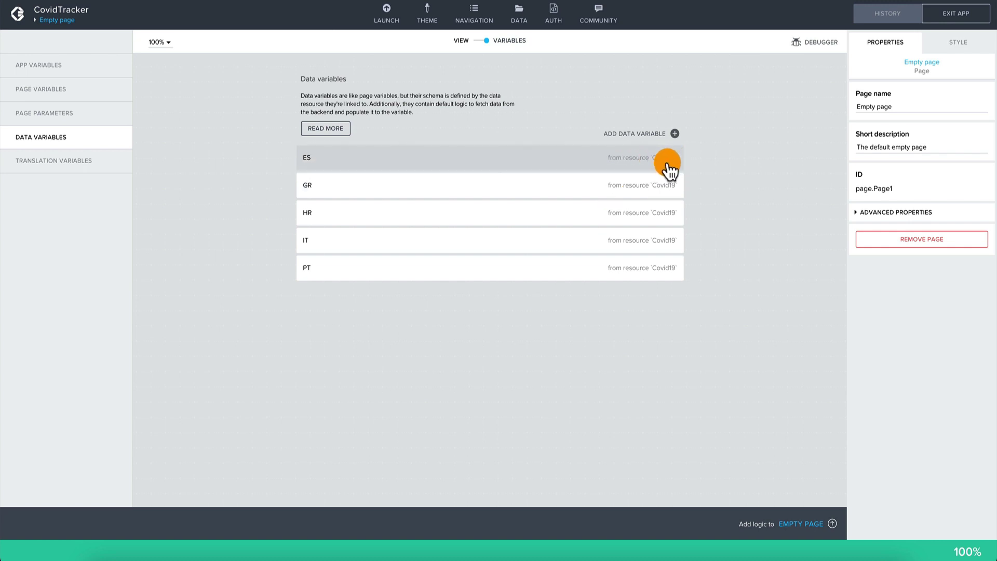
pyautogui.click(543, 169)
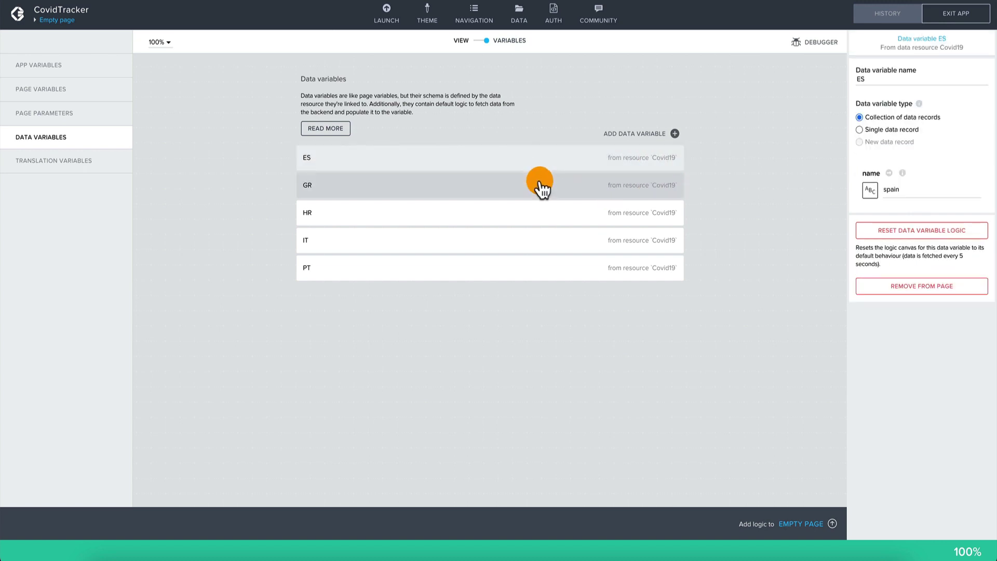
pyautogui.click(472, 188)
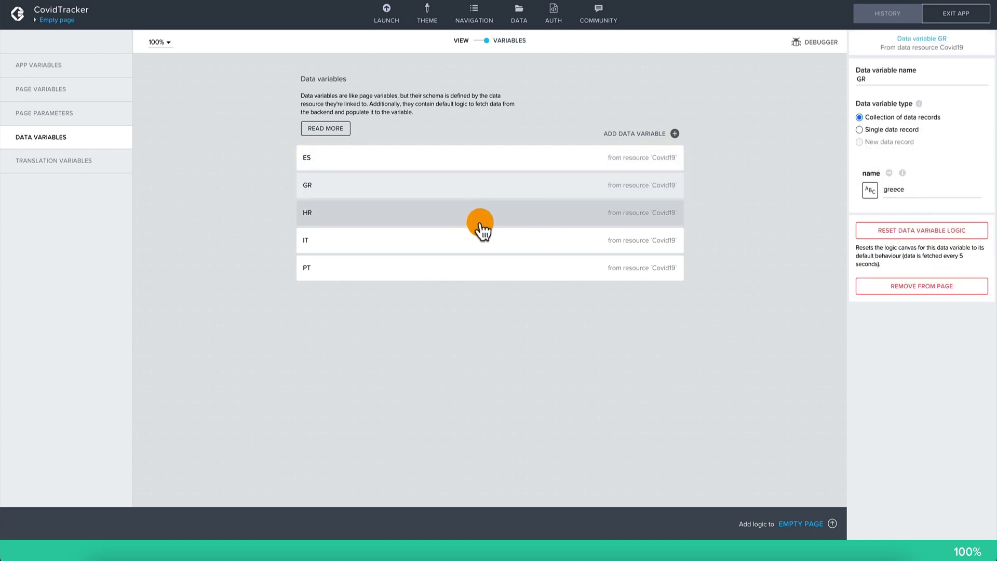
pyautogui.click(478, 222)
pyautogui.click(484, 251)
pyautogui.click(500, 272)
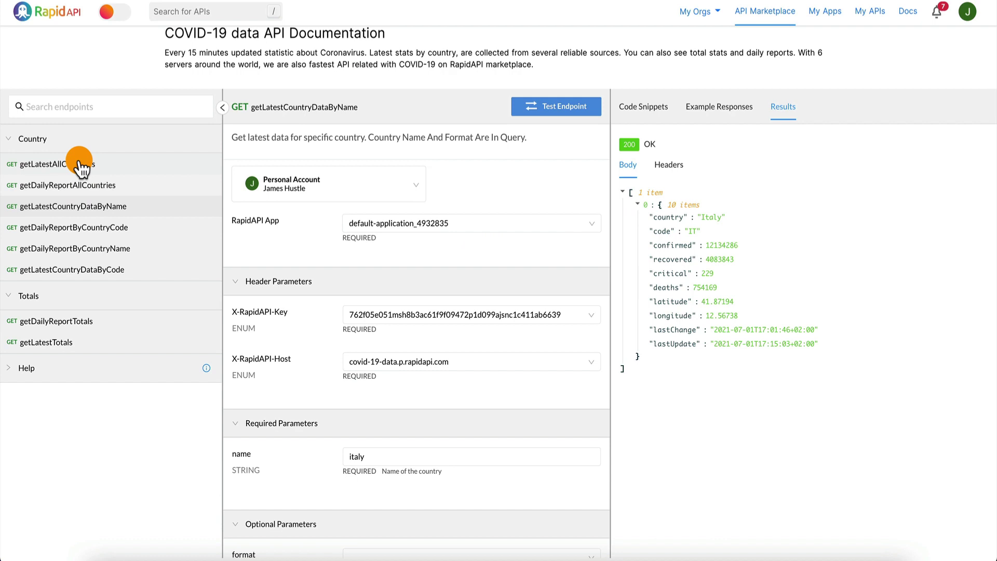
# On RapidAPI, replace the required name parameter of the getLatestCountryDataByName endpoint with "IT, ES, PT, GR, HR".
pyautogui.scroll(-1, 341, 291)
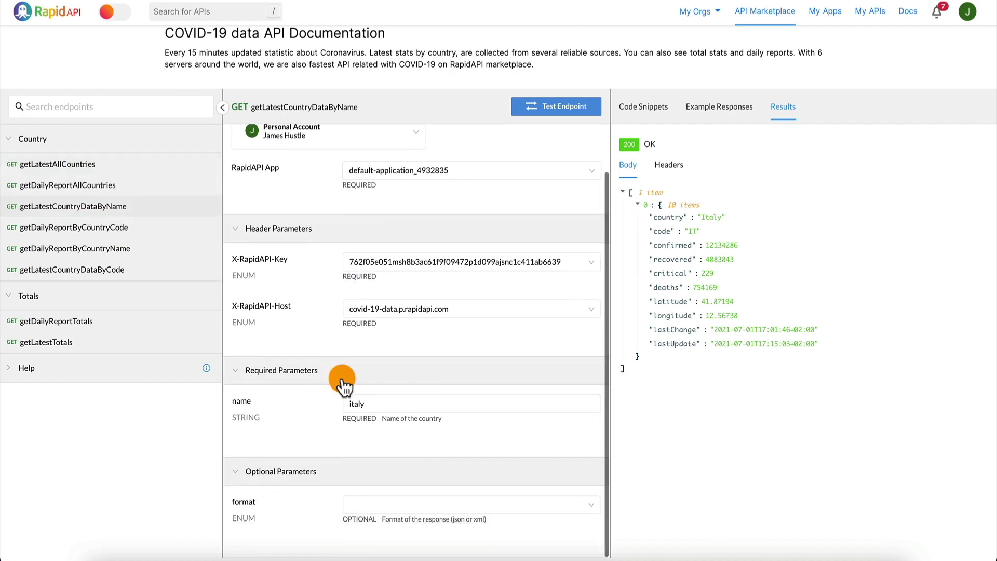
pyautogui.click(363, 404)
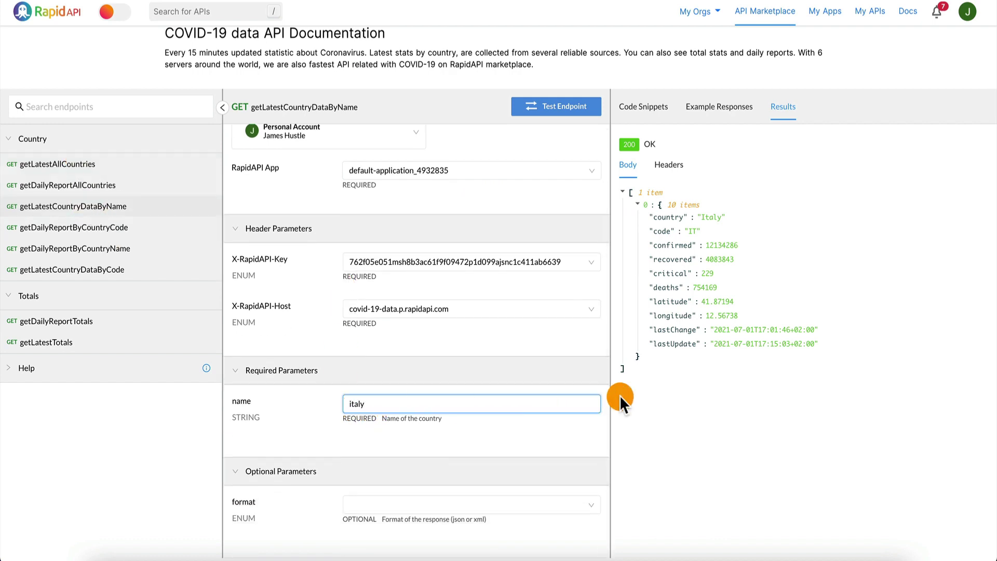
pyautogui.press('BackSpace')
pyautogui.press('BackSpace')
pyautogui.press('BackSpace')
pyautogui.press('BackSpace')
pyautogui.press('BackSpace')
pyautogui.write('IT, ES, PT, GR, HR')
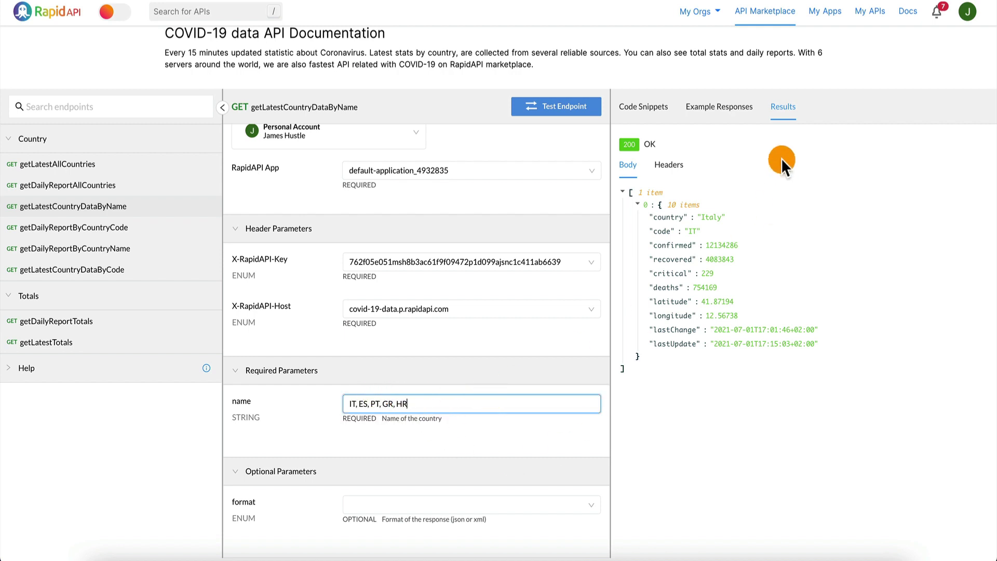
# Test the getLatestAllCountries endpoint of the COVID-19 data API.
pyautogui.click(81, 165)
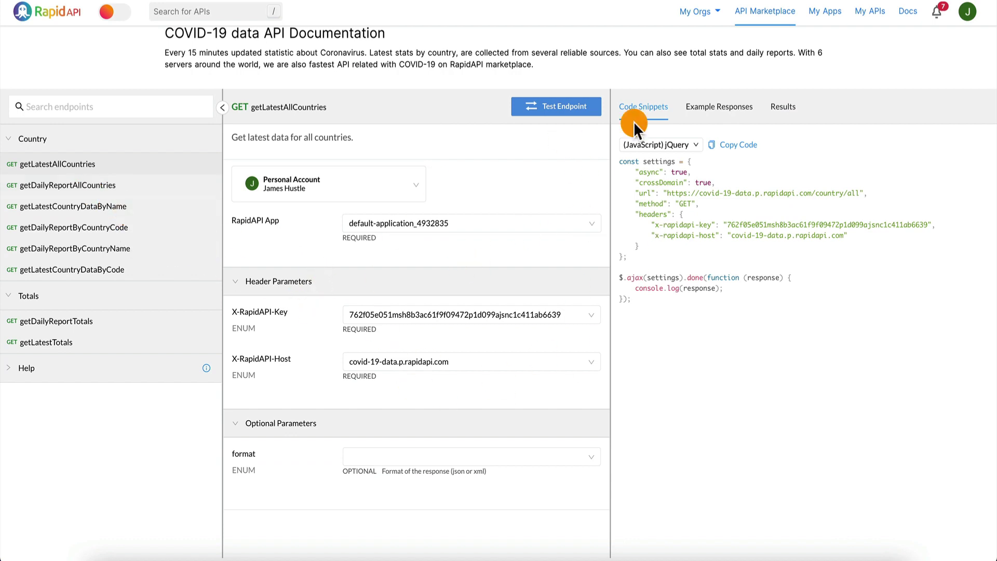
pyautogui.click(574, 105)
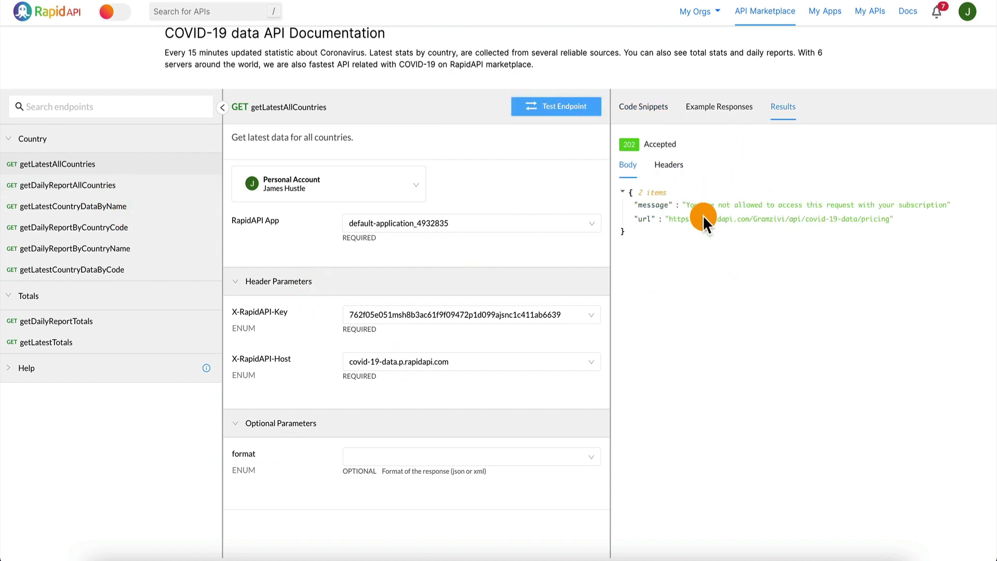